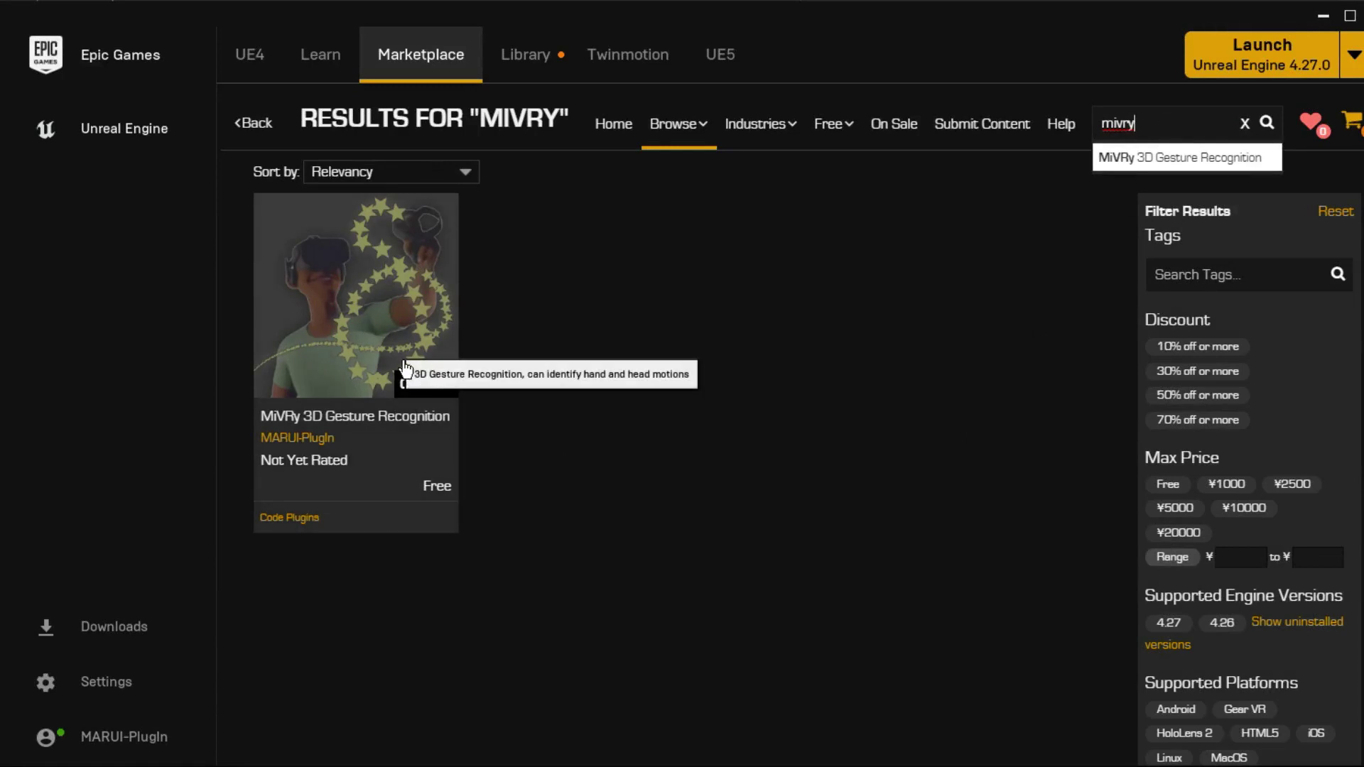
Open the MiVRy 3D Gesture Recognition Marketplace page and install it to the engine.
{"action": "left_click", "coordinate": [406, 368]}
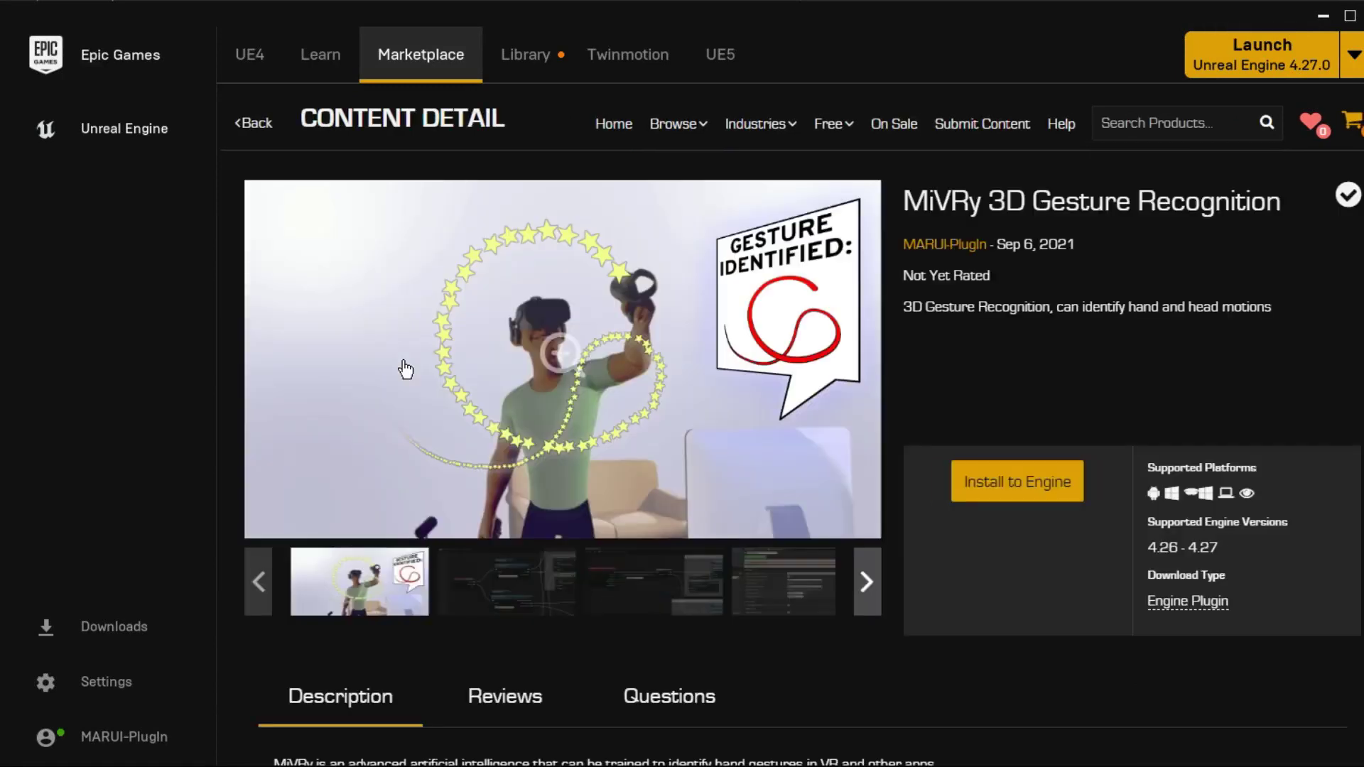
{"action": "left_click", "coordinate": [983, 500]}
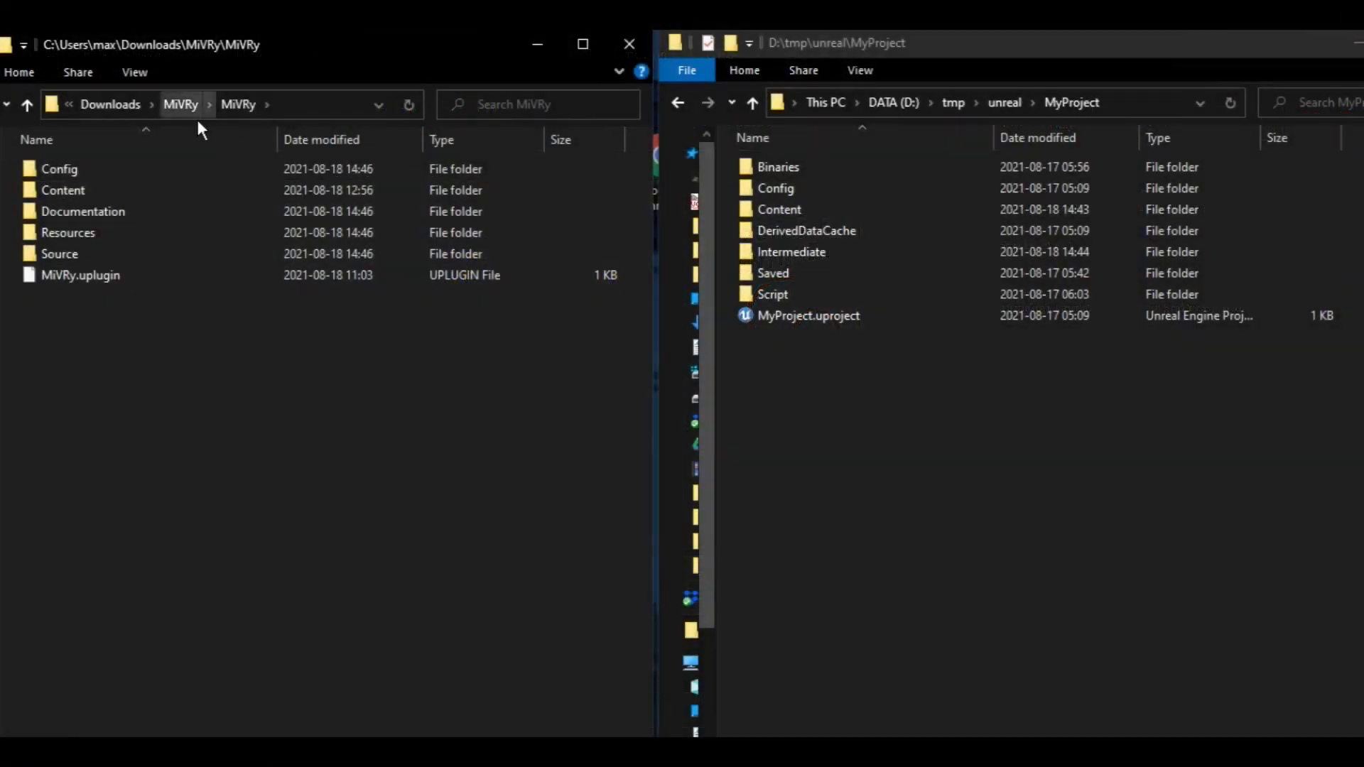
Create a new folder named Plugins inside MyProject.
{"action": "left_click", "coordinate": [196, 113]}
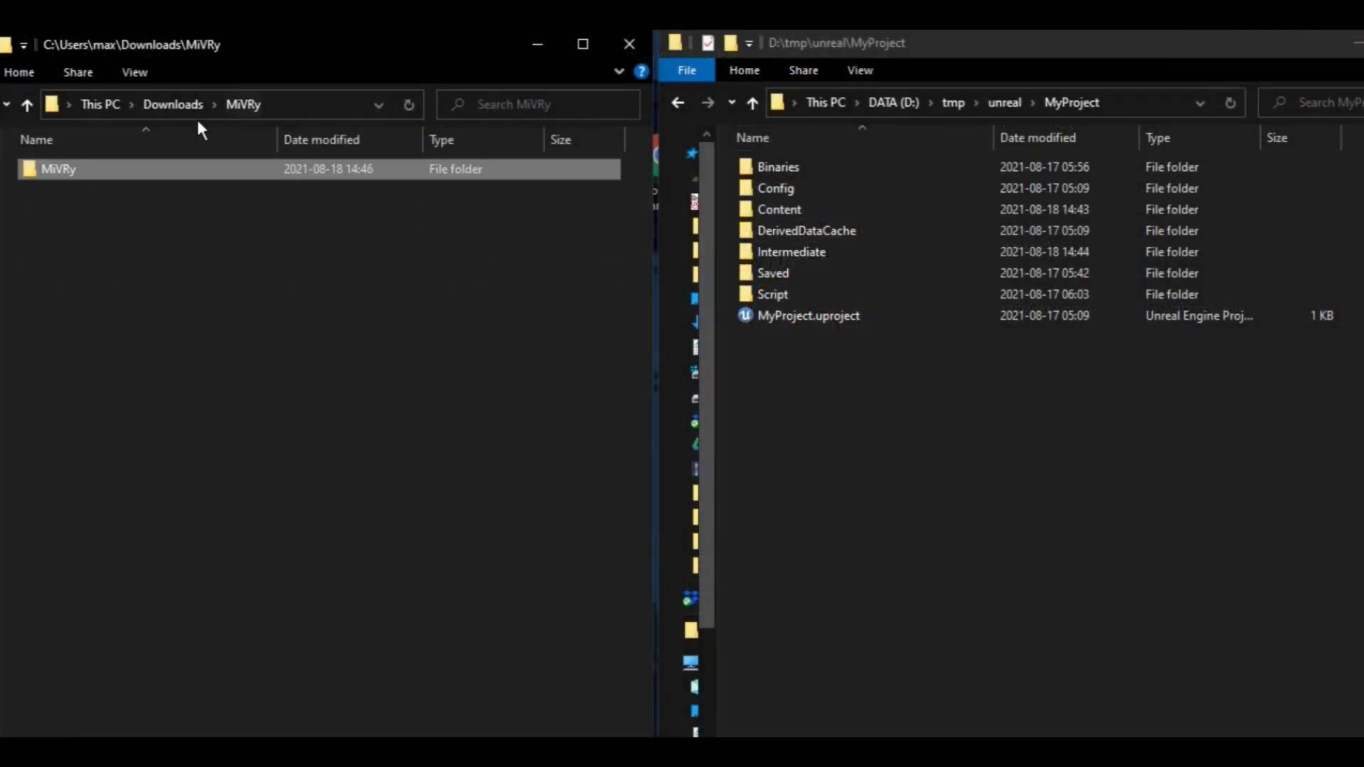
{"action": "left_click", "coordinate": [969, 463]}
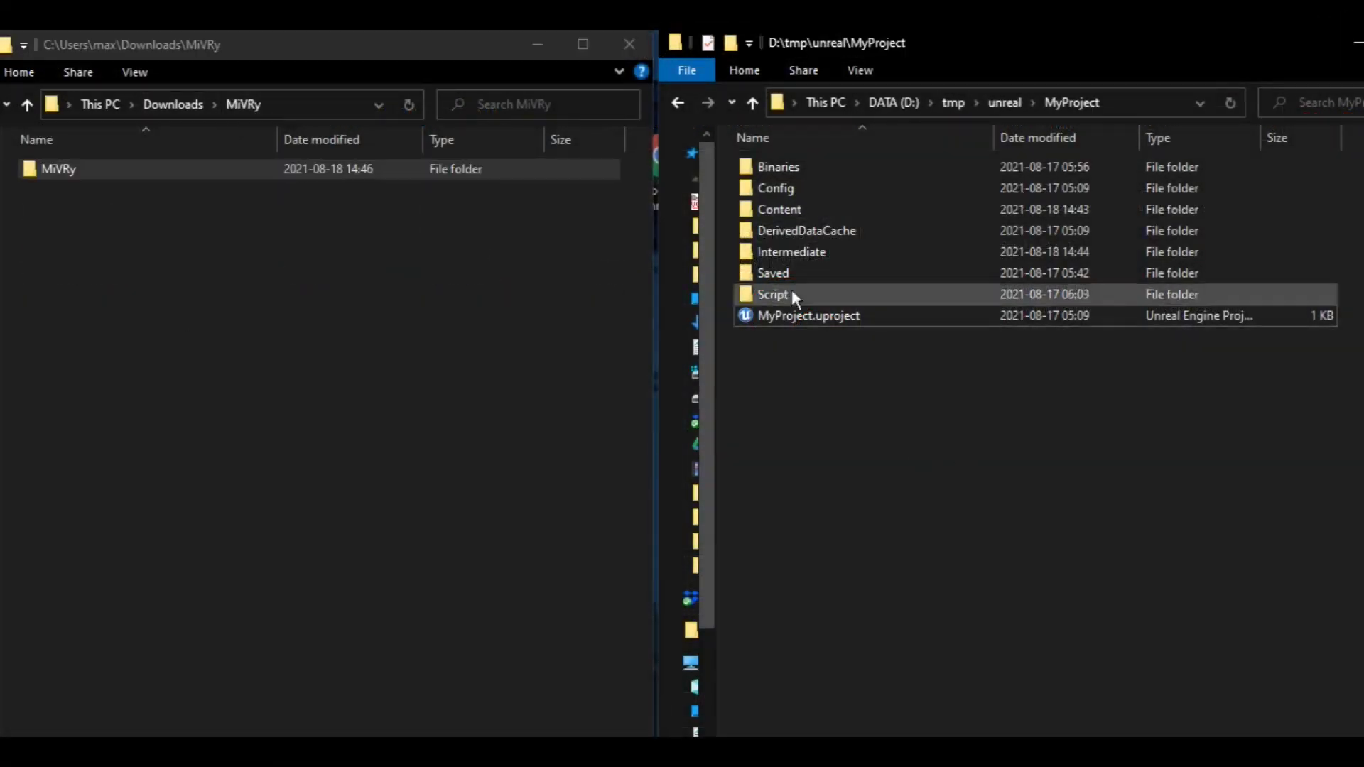
{"action": "right_click", "coordinate": [761, 344]}
{"action": "mouse_move", "coordinate": [966, 713]}
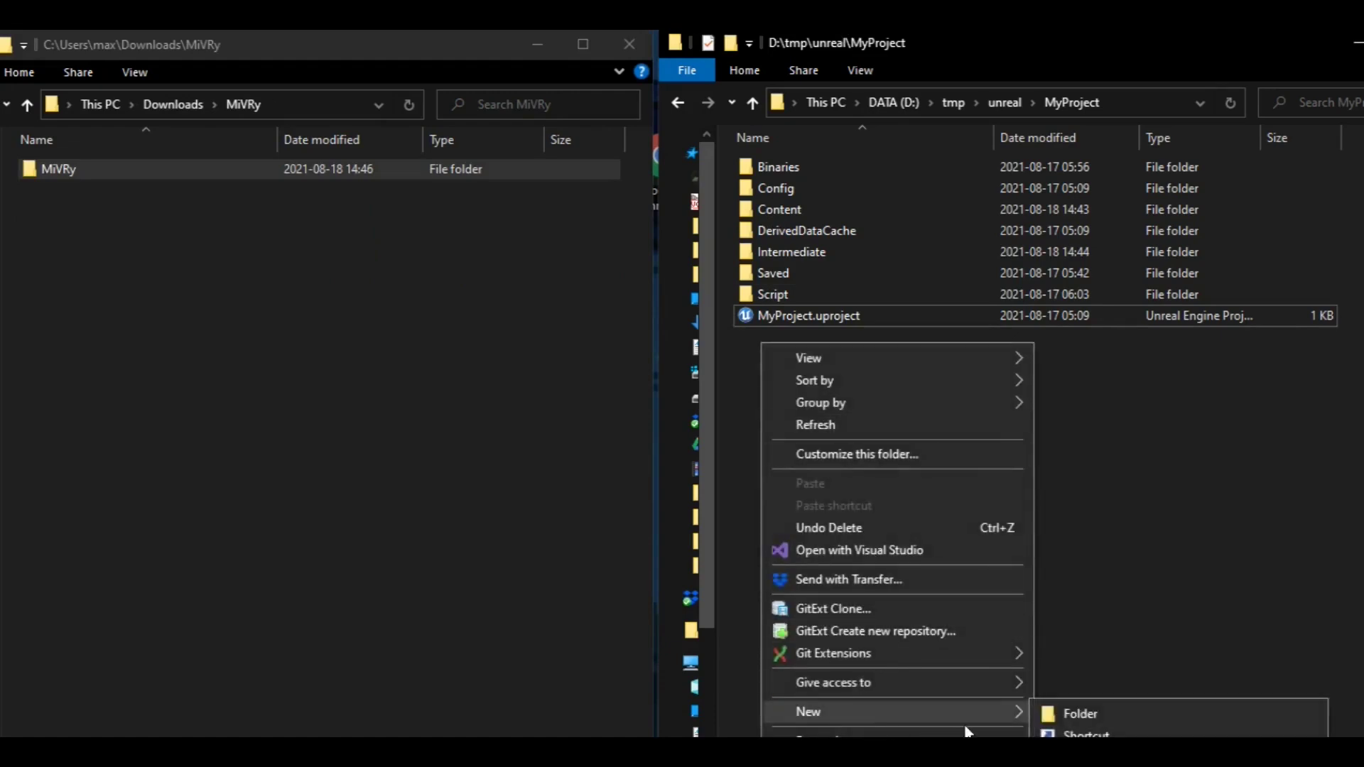
{"action": "left_click", "coordinate": [1076, 721]}
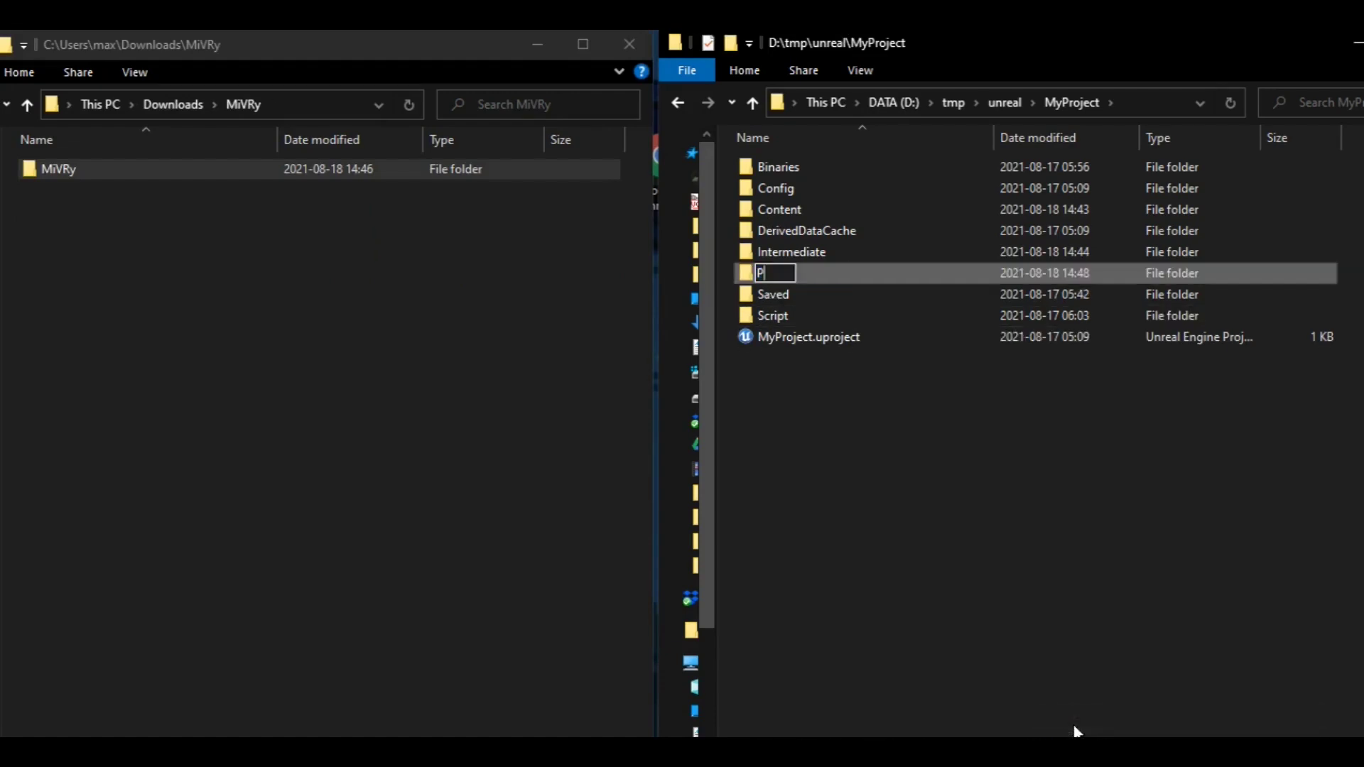
{"action": "key", "text": "Return"}
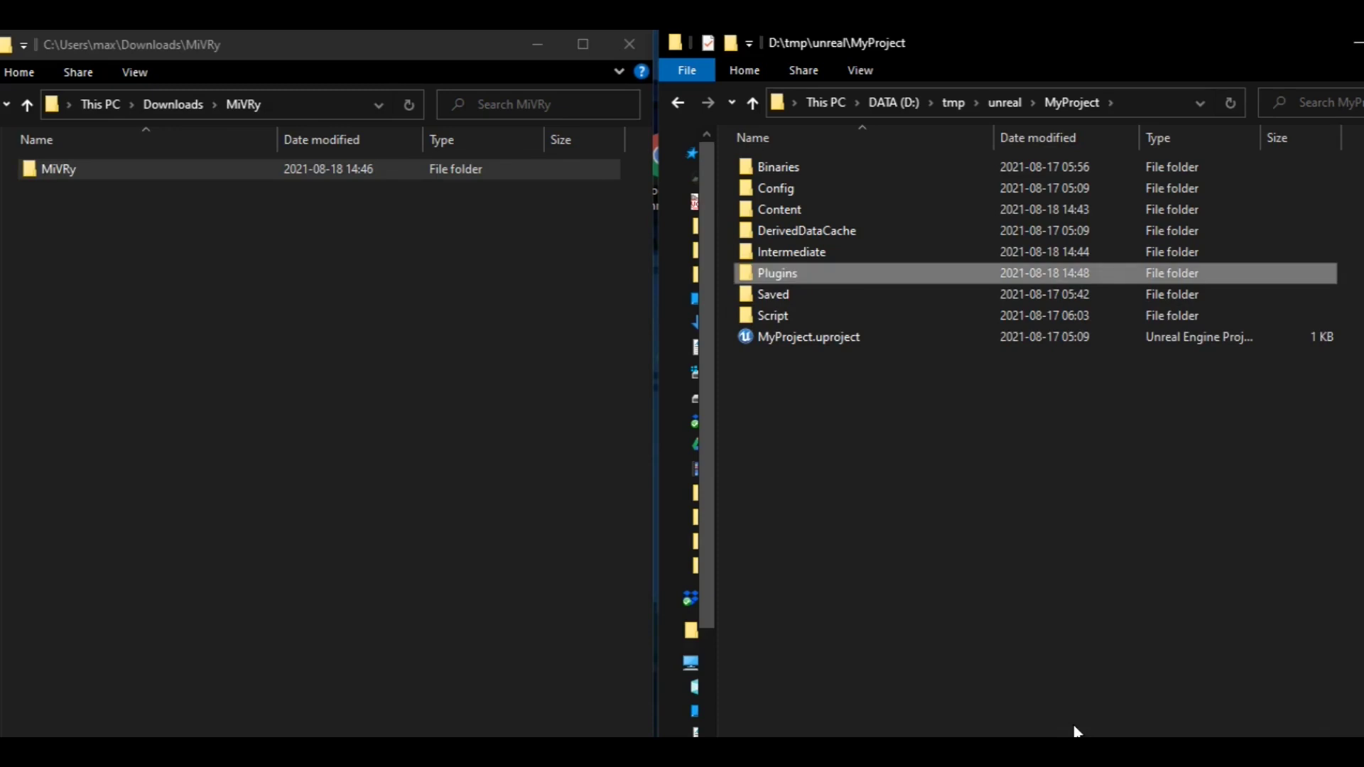
Copy the downloaded MiVRy folder into Plugins, then open MyProject.uproject.
{"action": "double_click", "coordinate": [786, 283]}
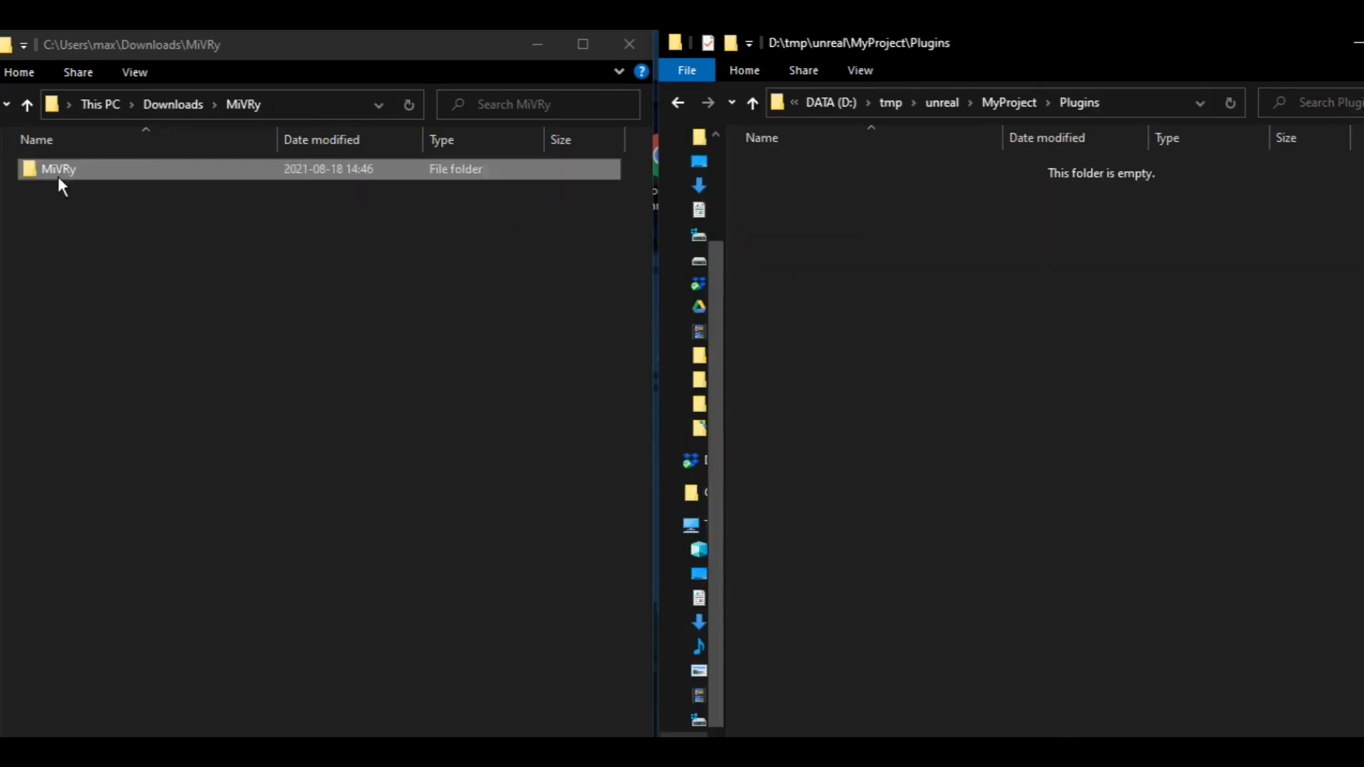
{"action": "left_click_drag", "start_coordinate": [57, 174], "coordinate": [850, 300]}
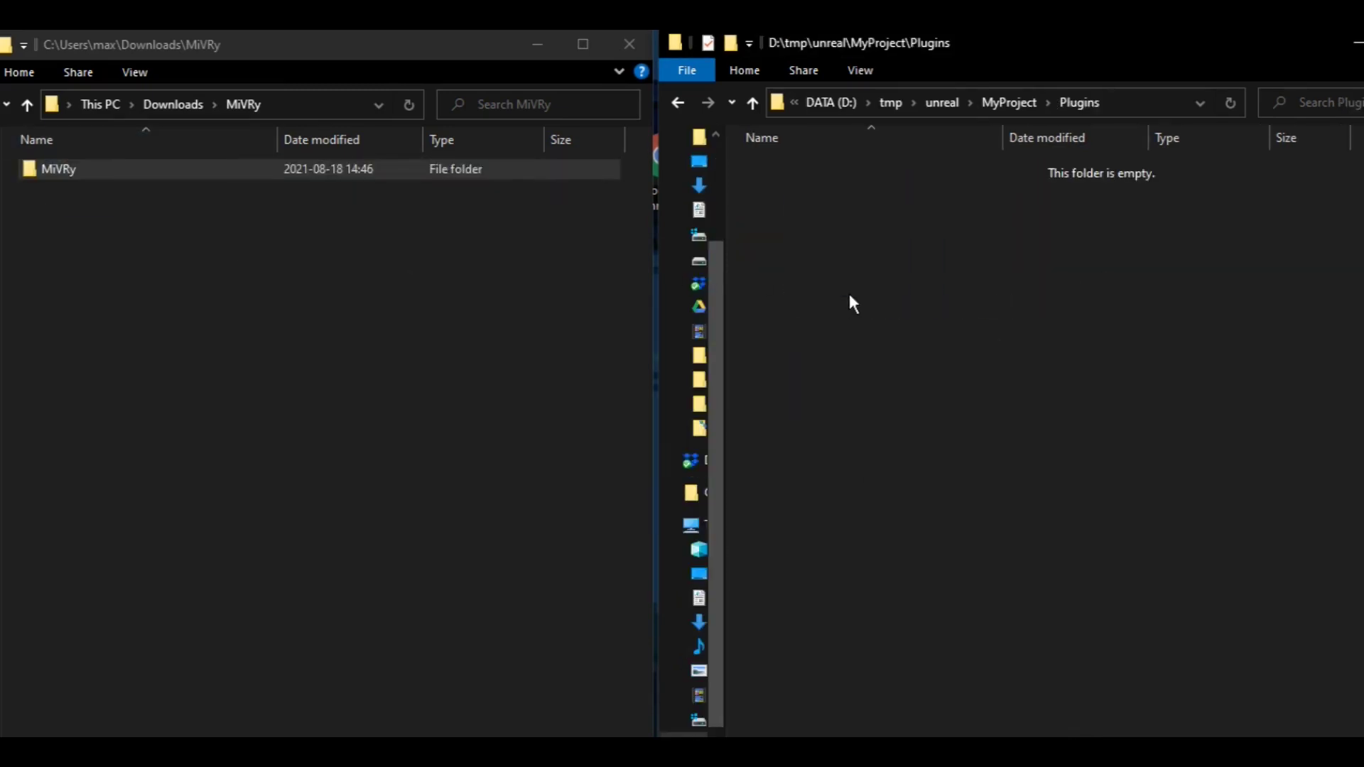
{"action": "left_click", "coordinate": [899, 307]}
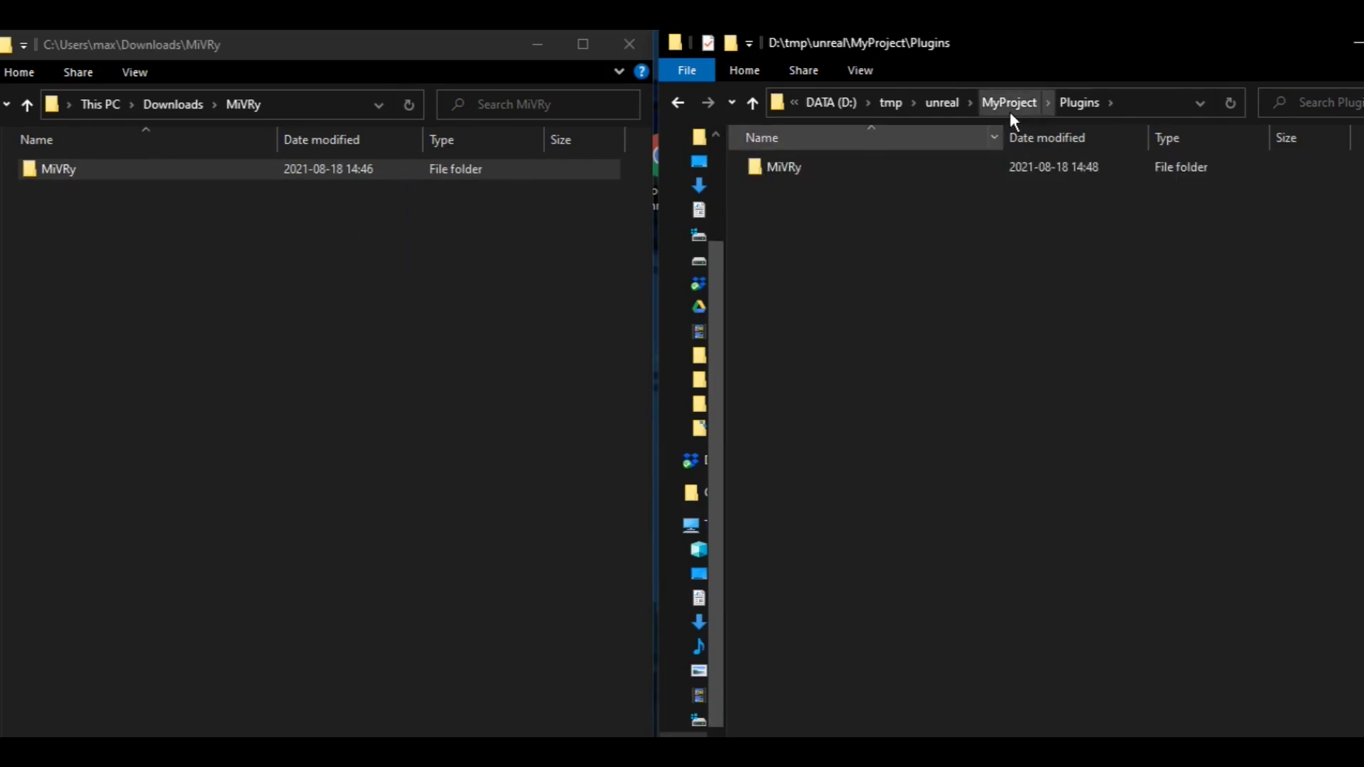
{"action": "left_click", "coordinate": [1009, 102]}
{"action": "double_click", "coordinate": [786, 277]}
{"action": "left_click", "coordinate": [63, 182]}
{"action": "left_click_drag", "start_coordinate": [62, 183], "coordinate": [850, 301]}
{"action": "left_click", "coordinate": [1008, 102]}
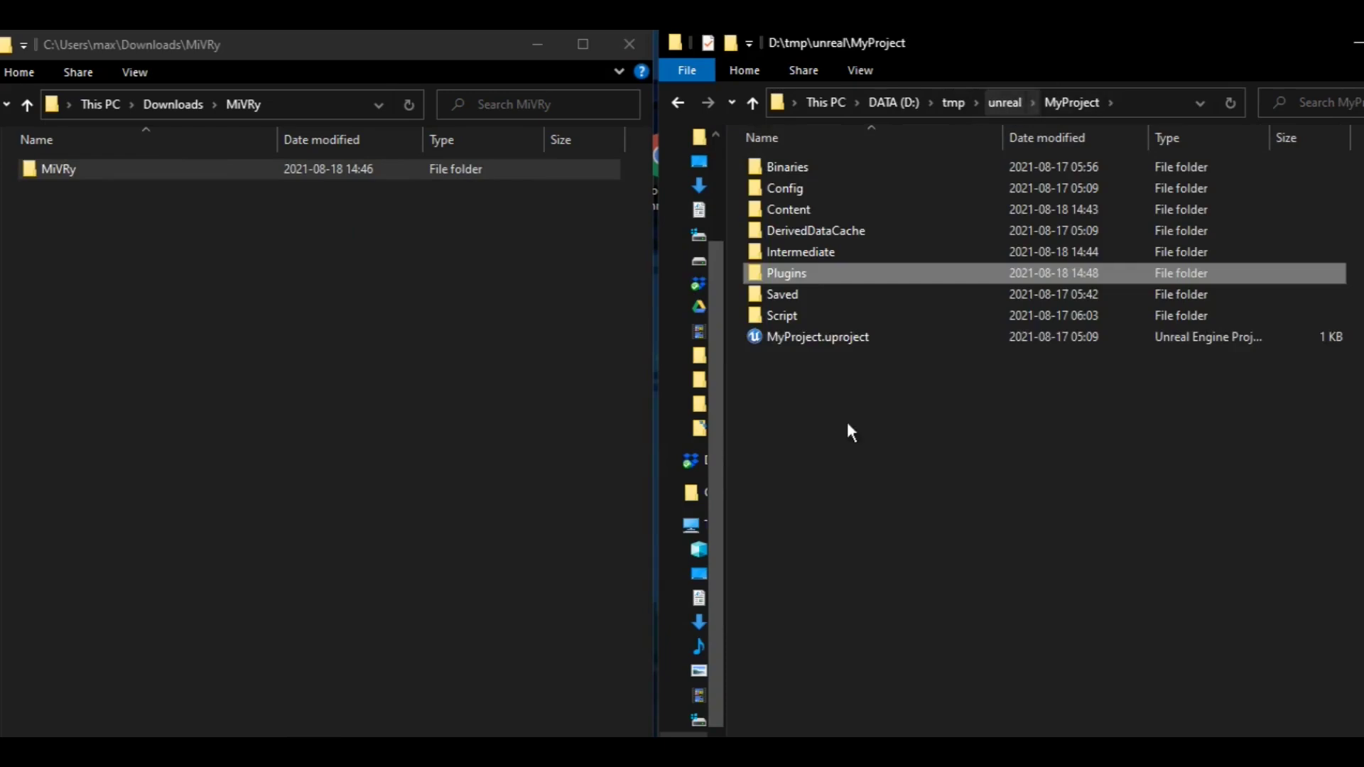
{"action": "double_click", "coordinate": [792, 340]}
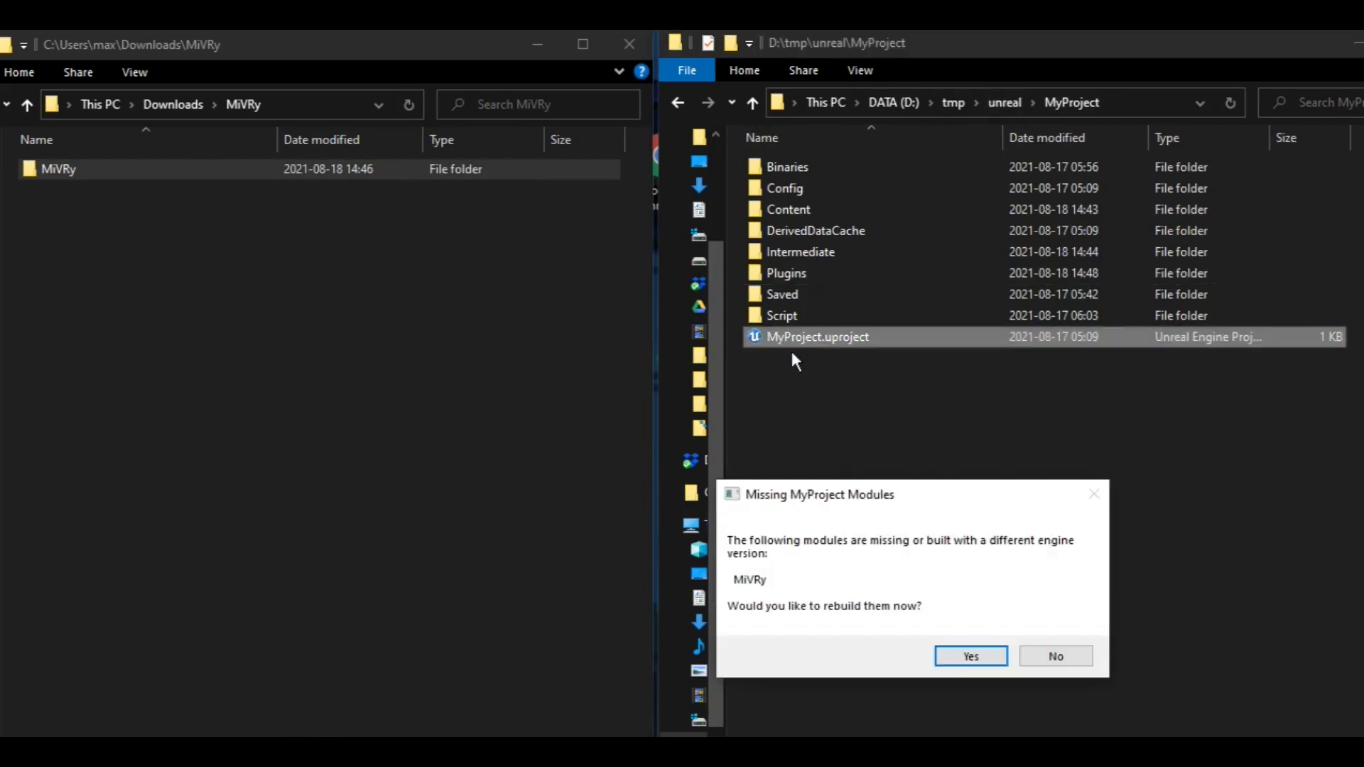
Rebuild the MiVRy module and enable Show Plugin Content to reveal the MiVRy C++ Classes folder.
{"action": "left_click", "coordinate": [967, 655]}
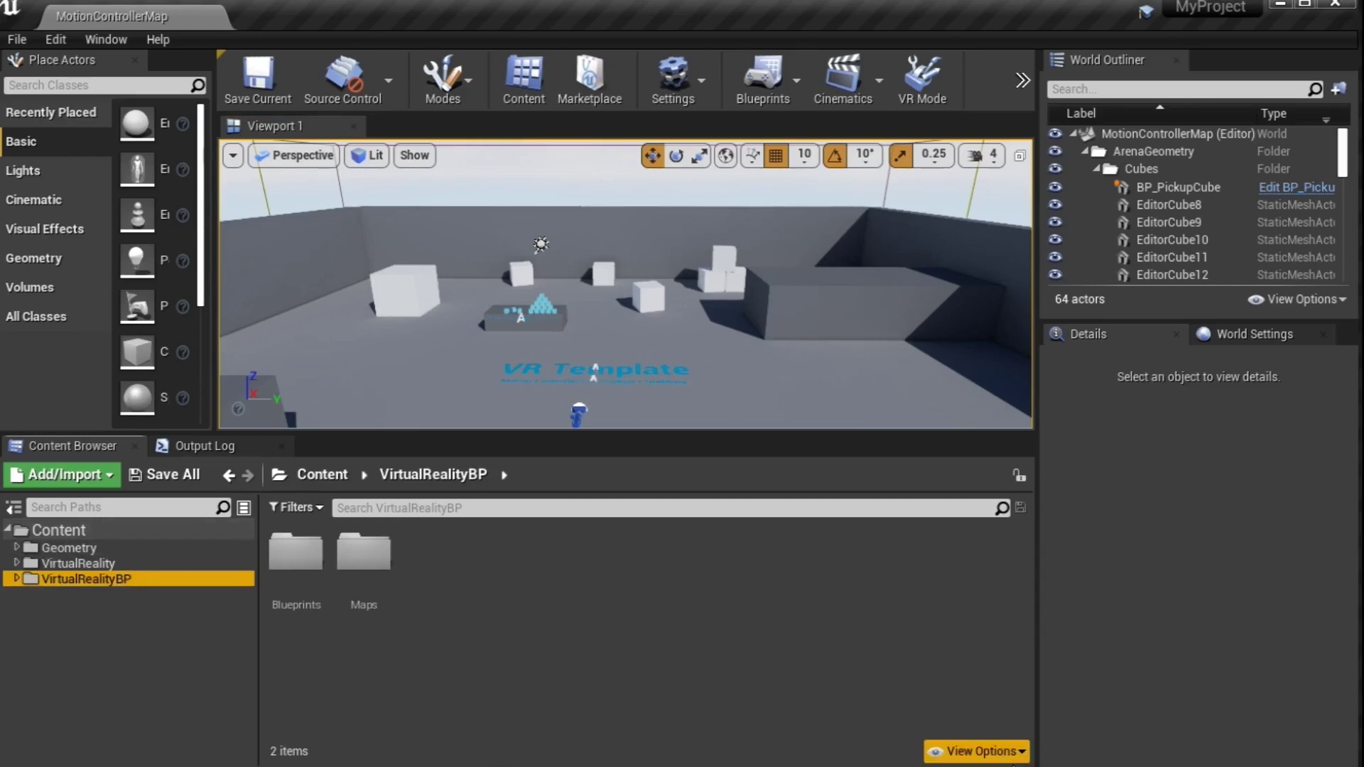
{"action": "left_click", "coordinate": [976, 751]}
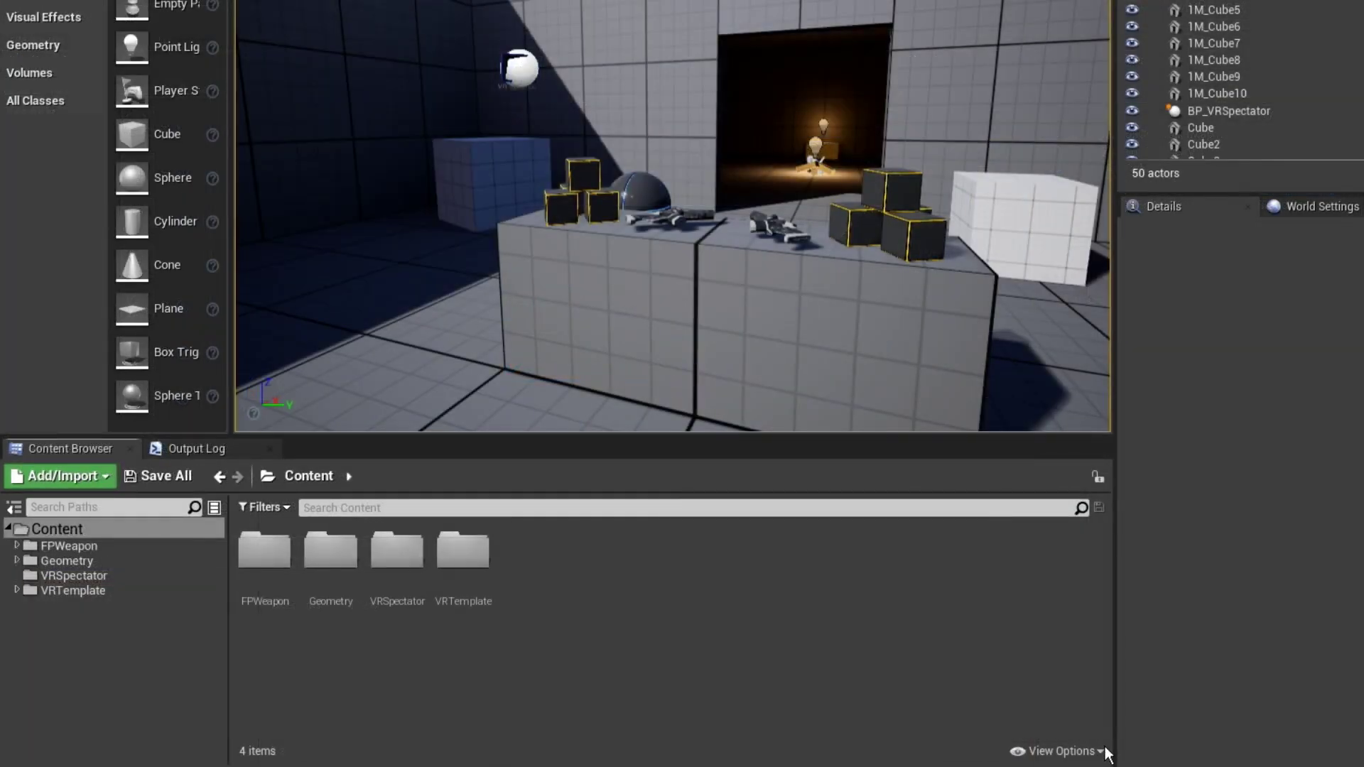
{"action": "left_click", "coordinate": [1101, 754]}
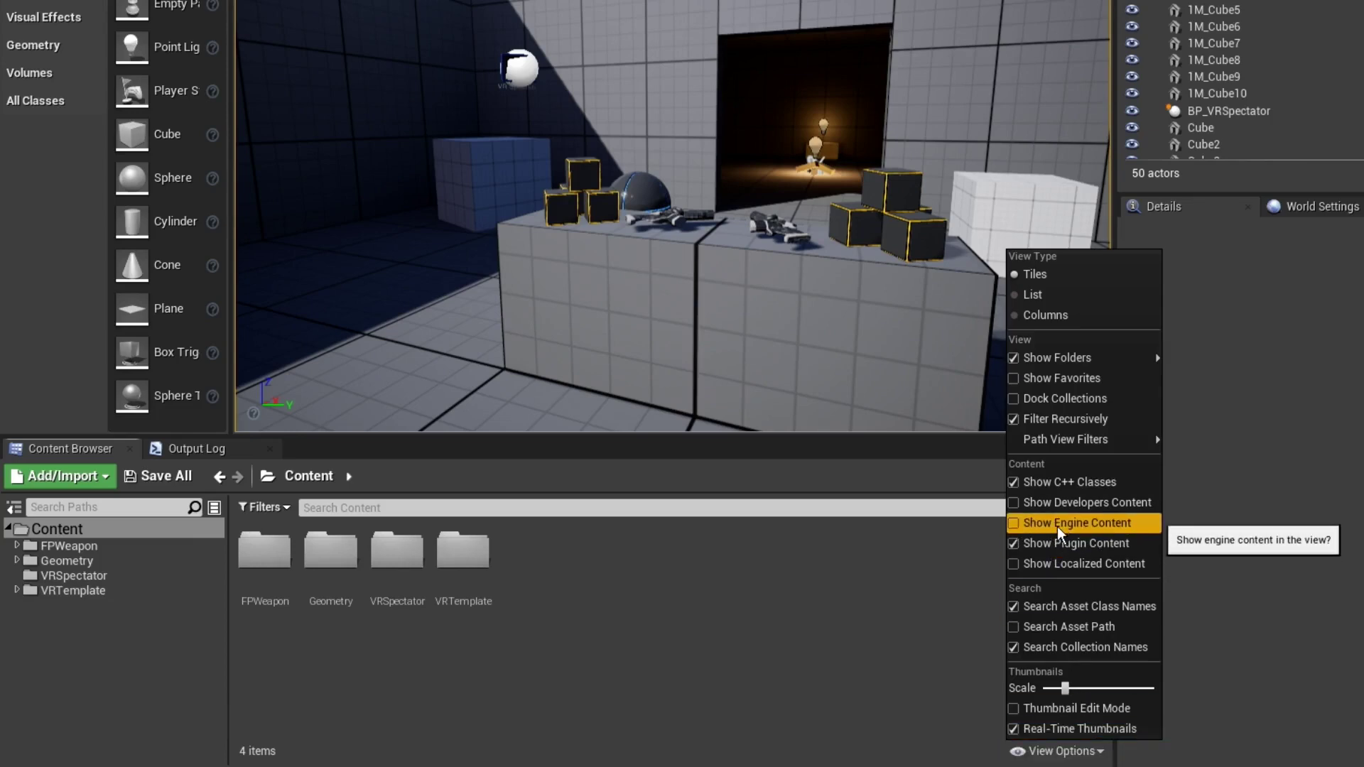
{"action": "left_click", "coordinate": [1056, 522]}
{"action": "scroll", "coordinate": [165, 650], "scroll_direction": "down", "scroll_amount": 10}
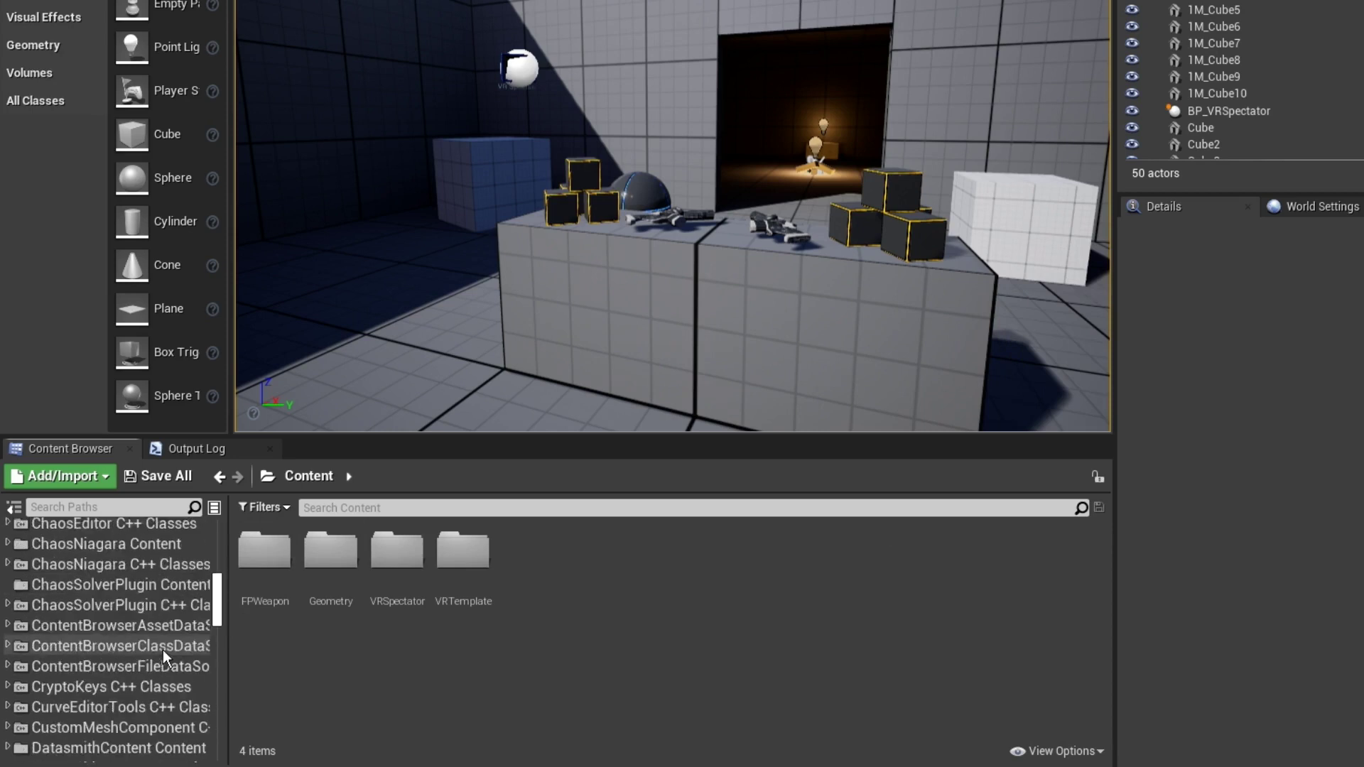
{"action": "scroll", "coordinate": [164, 650], "scroll_direction": "down", "scroll_amount": 15}
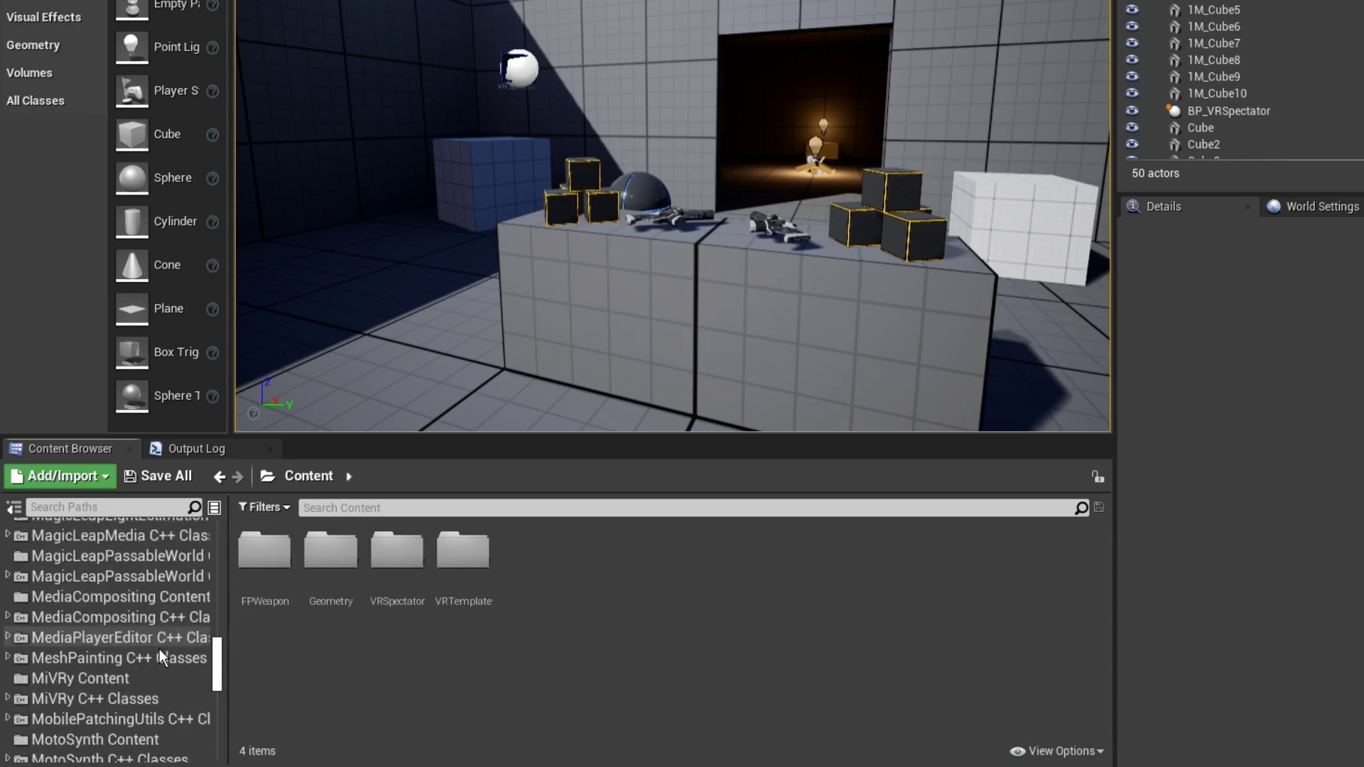
{"action": "scroll", "coordinate": [159, 650], "scroll_direction": "down", "scroll_amount": 1}
{"action": "left_click", "coordinate": [159, 642]}
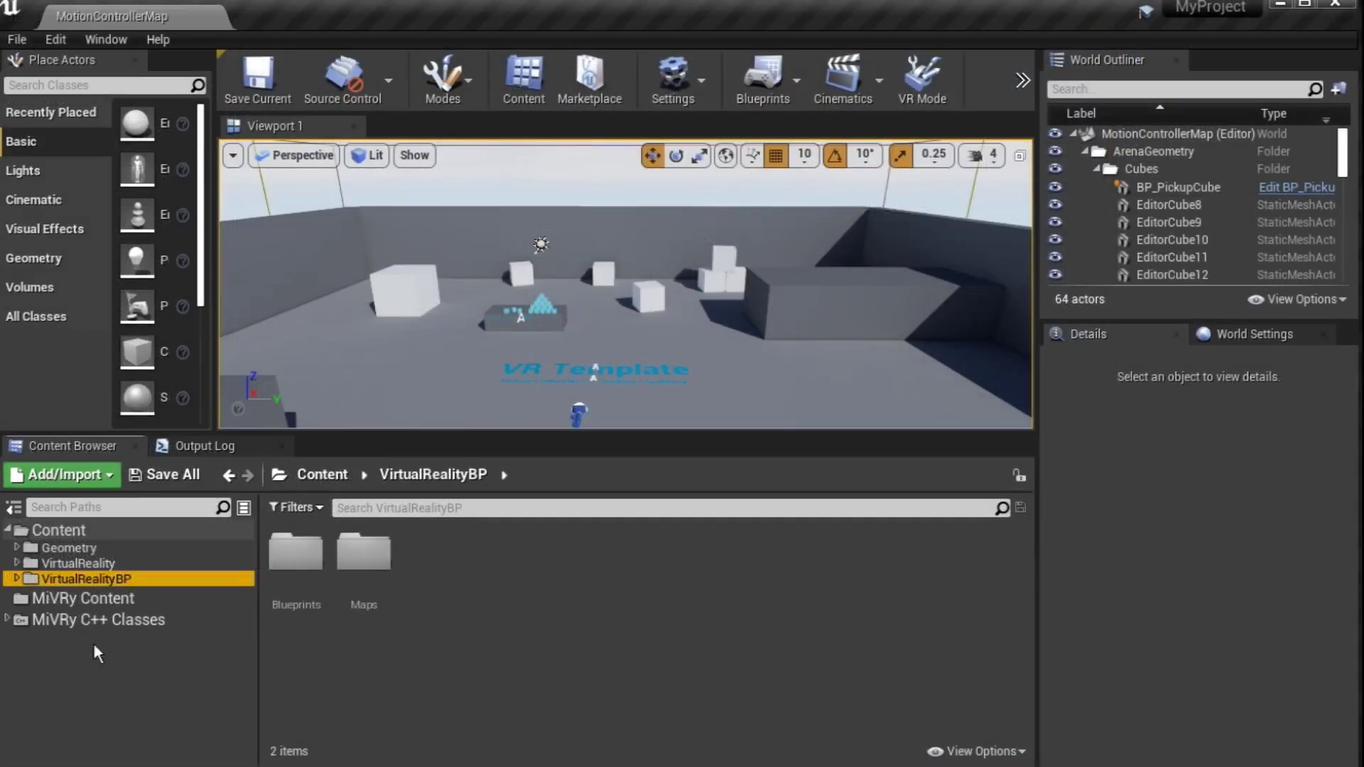
Drag MiVRyActor from MiVRy C++ Classes > MiVRy > Public into the level viewport.
{"action": "left_click", "coordinate": [94, 627]}
{"action": "double_click", "coordinate": [19, 628]}
{"action": "double_click", "coordinate": [45, 639]}
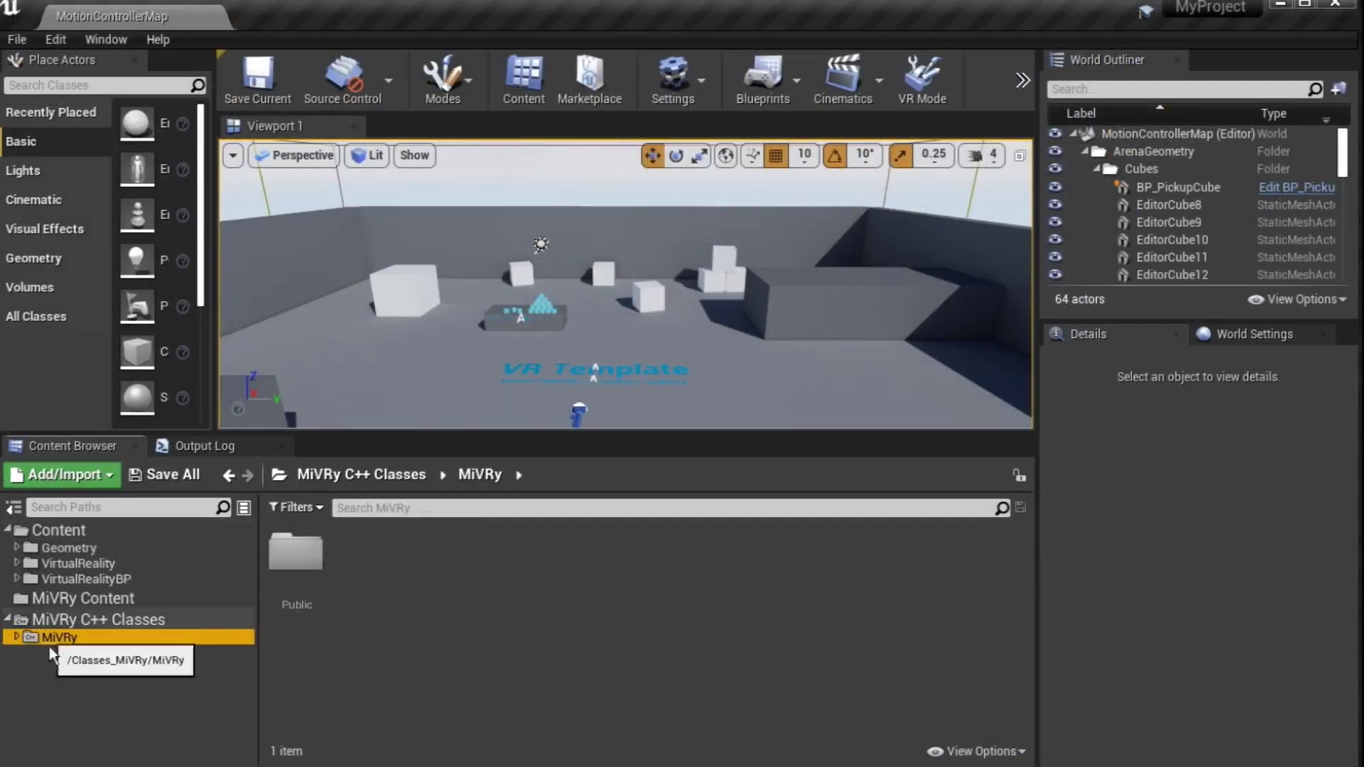
{"action": "left_click", "coordinate": [36, 655]}
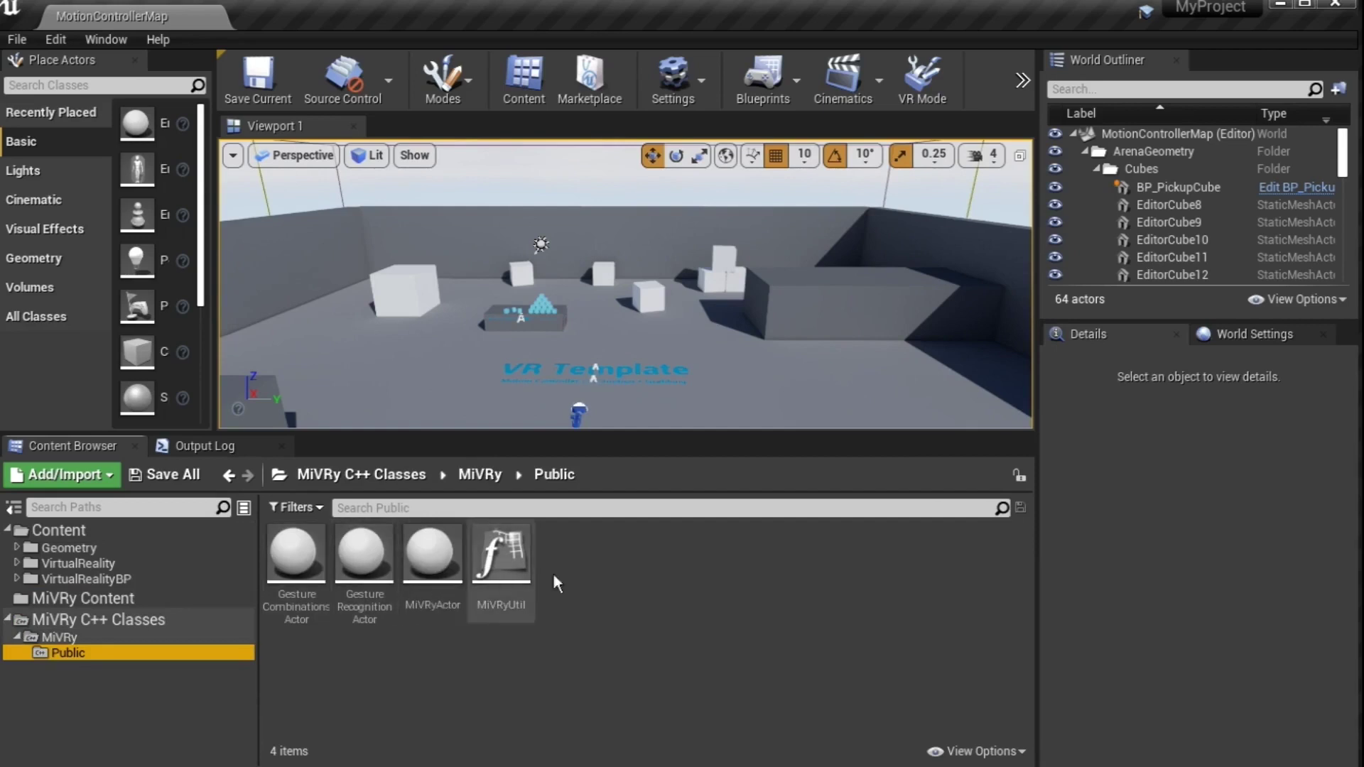
{"action": "left_click", "coordinate": [447, 604]}
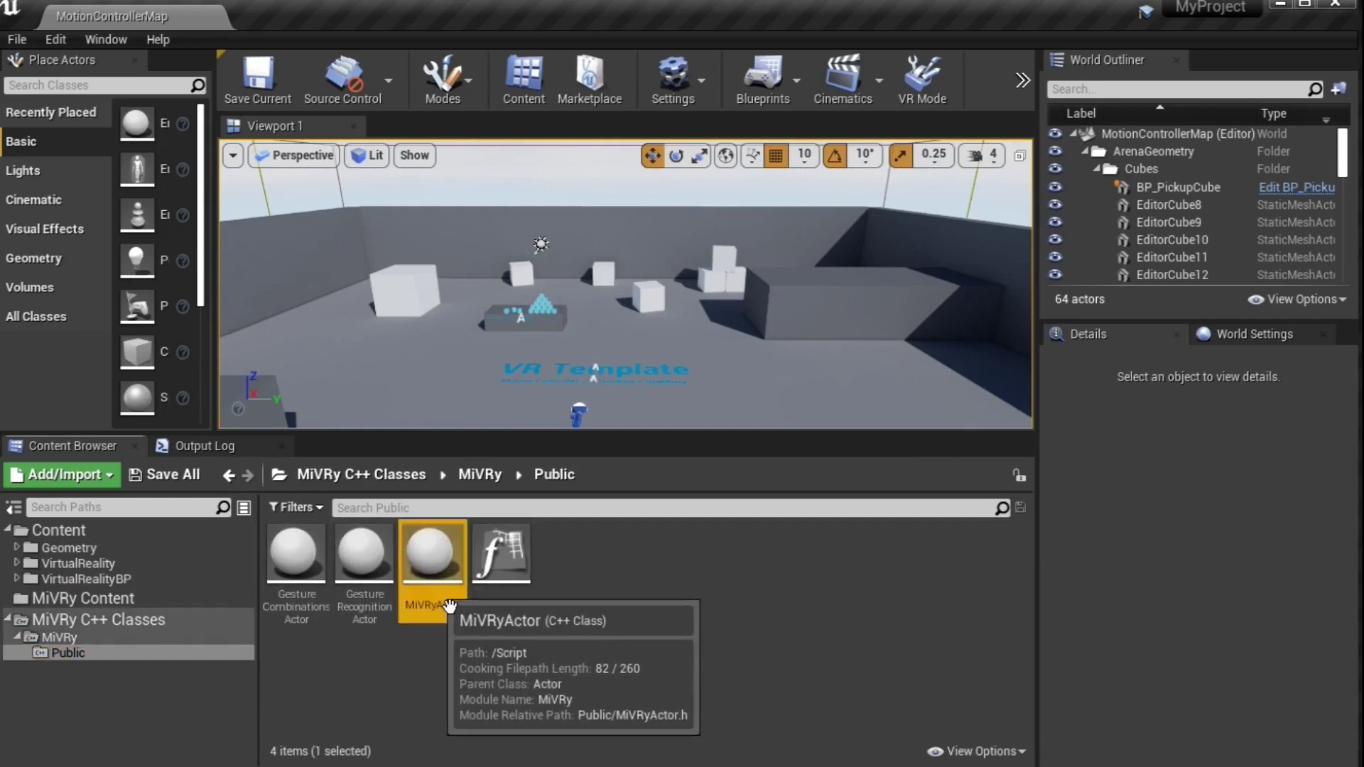
{"action": "left_click_drag", "start_coordinate": [449, 604], "coordinate": [625, 344]}
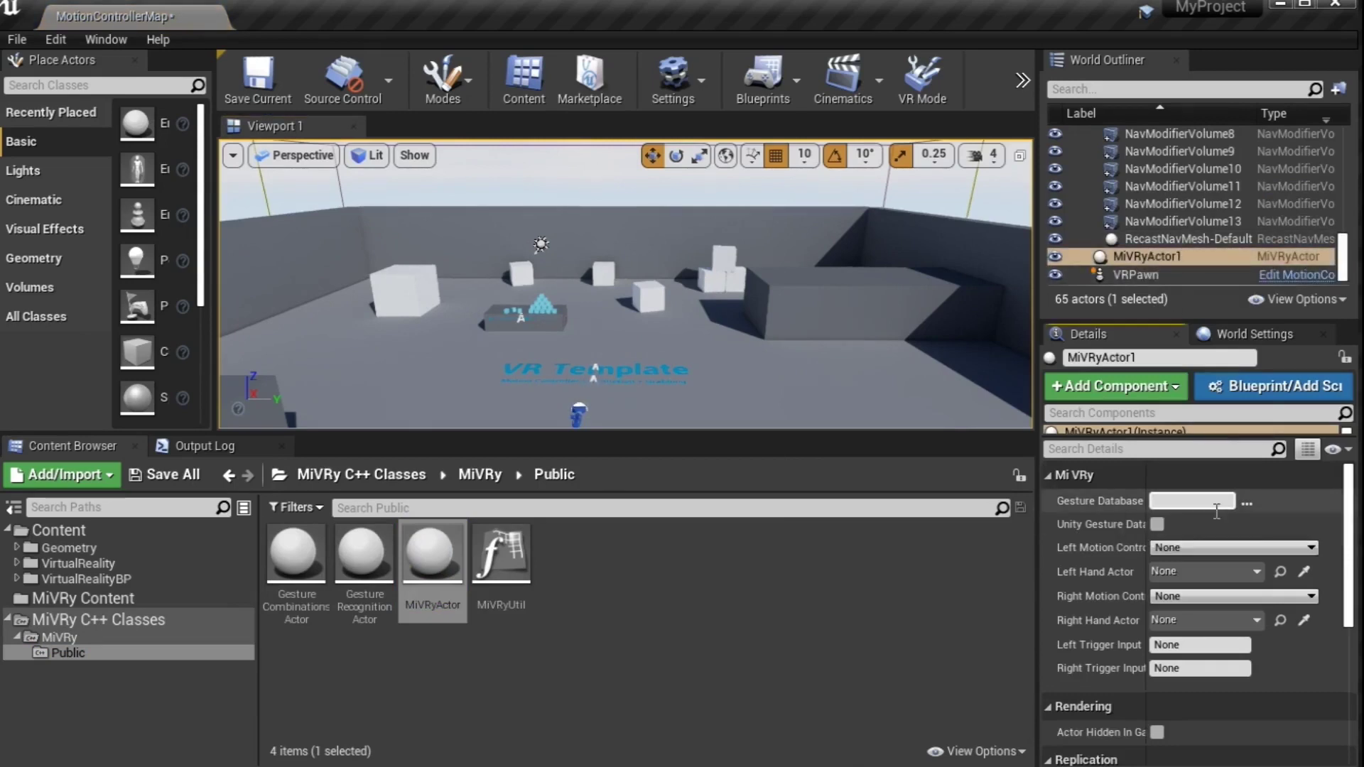
Load MyGestures.dat as MiVRyActor1's Gesture Database and change the path to Content/MyGestures.dat.
{"action": "left_click", "coordinate": [1248, 504]}
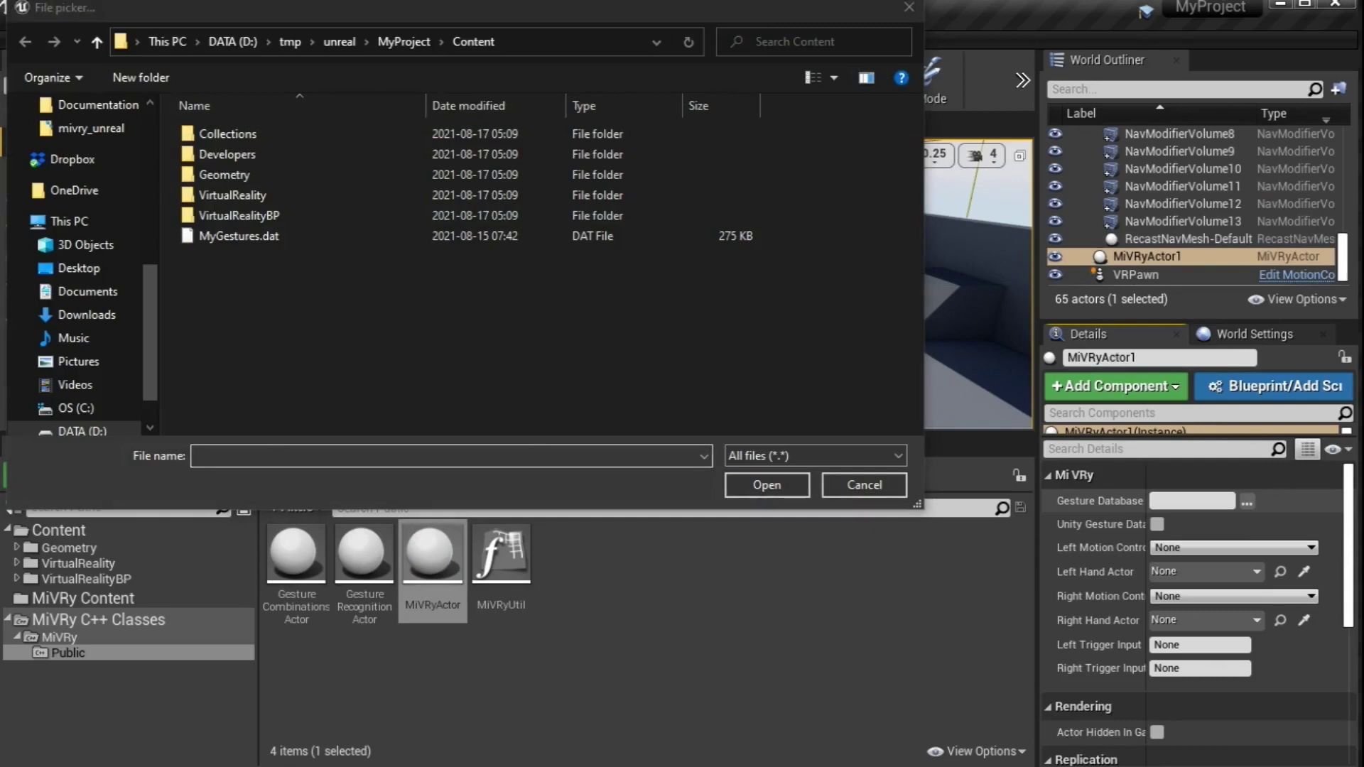
{"action": "left_click", "coordinate": [228, 238]}
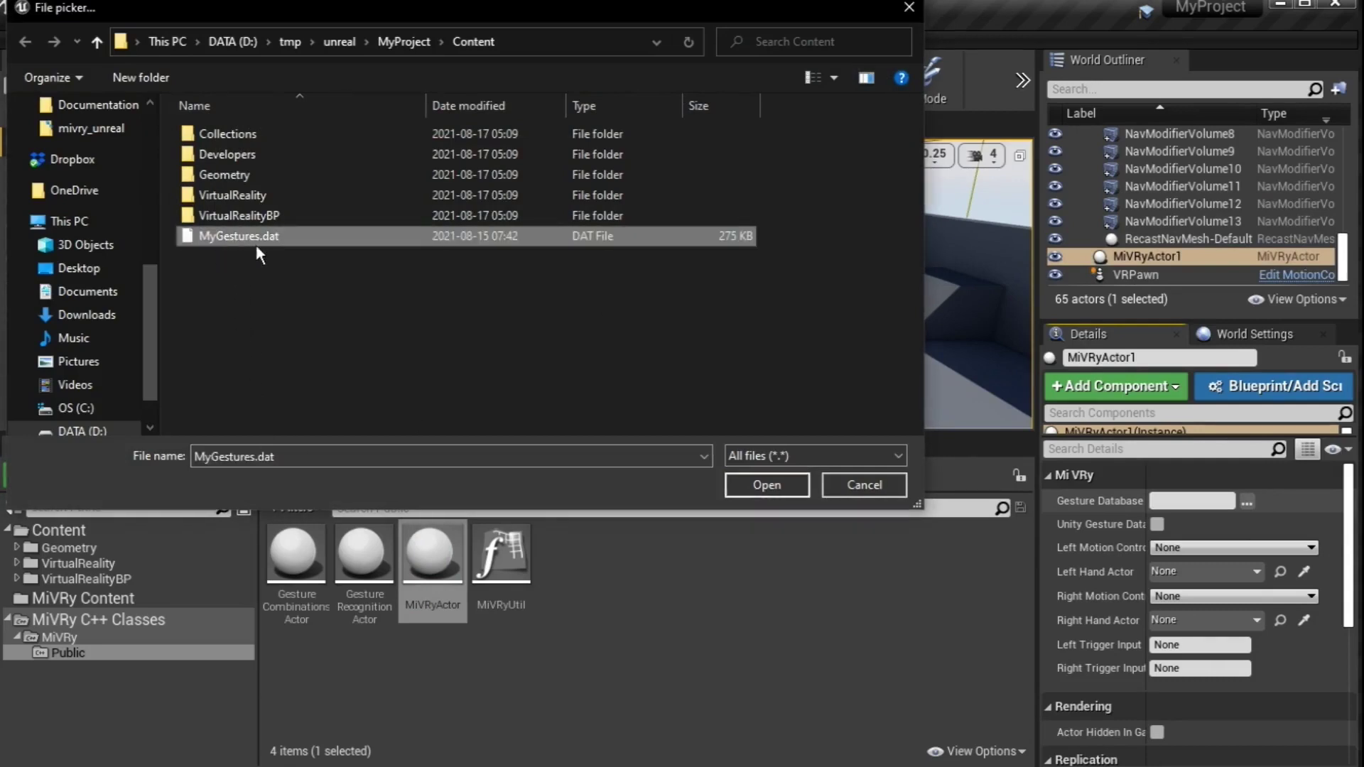
{"action": "left_click", "coordinate": [765, 496]}
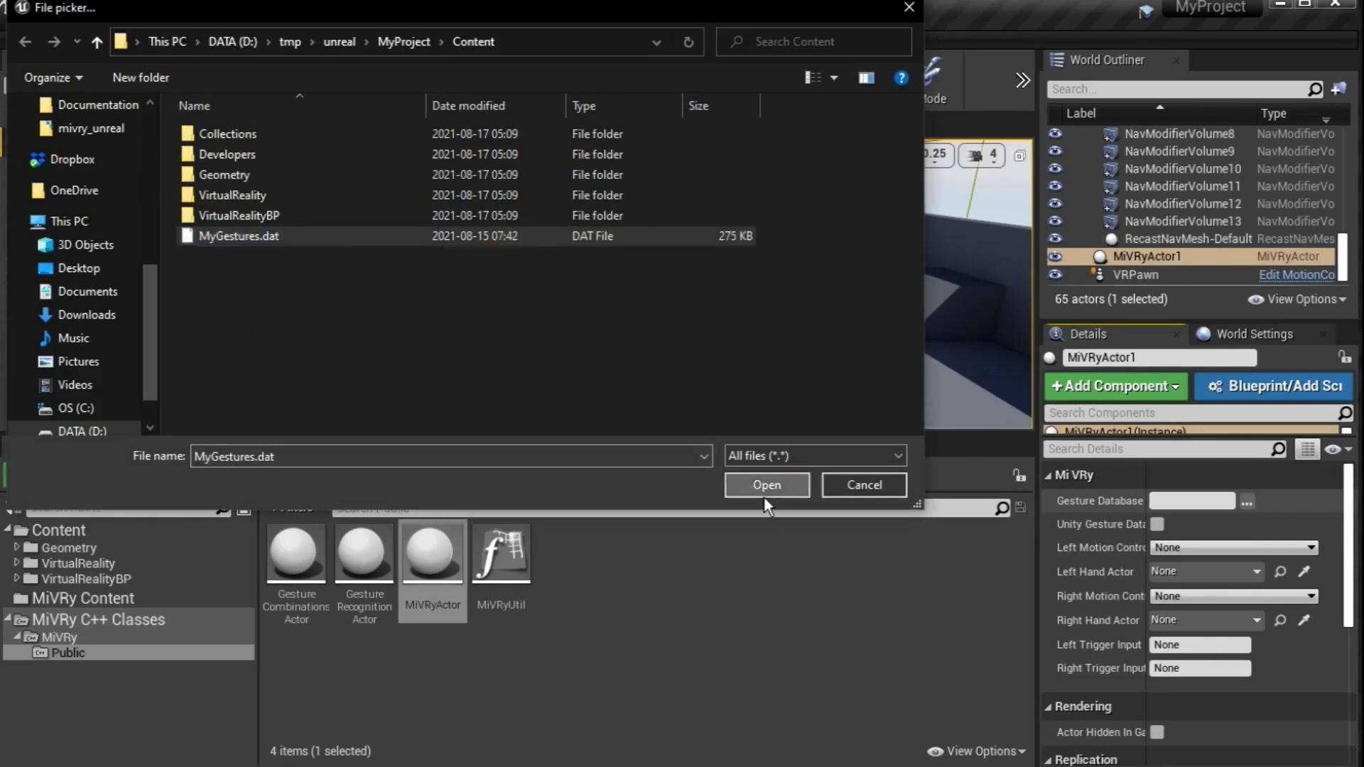
{"action": "left_click", "coordinate": [1196, 510]}
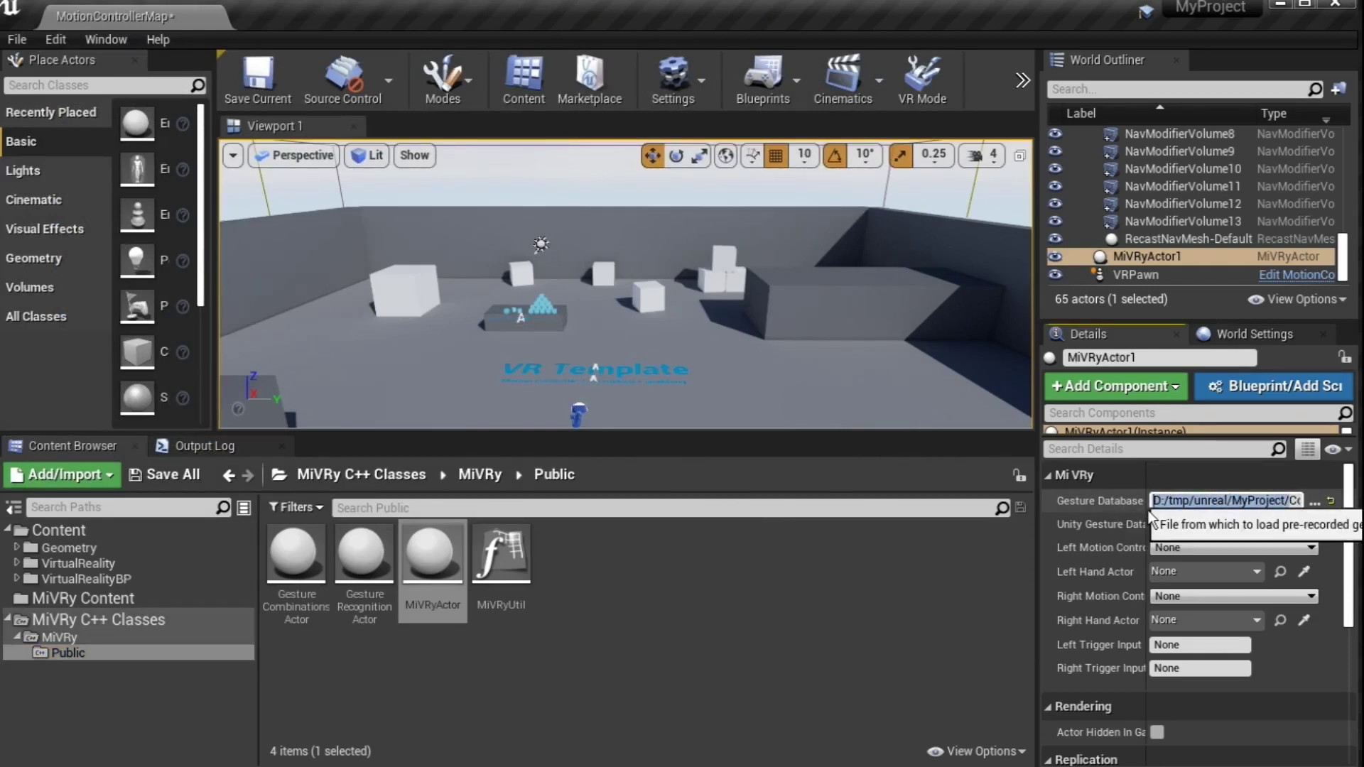
{"action": "type", "text": "Content/MyGestures.dat"}
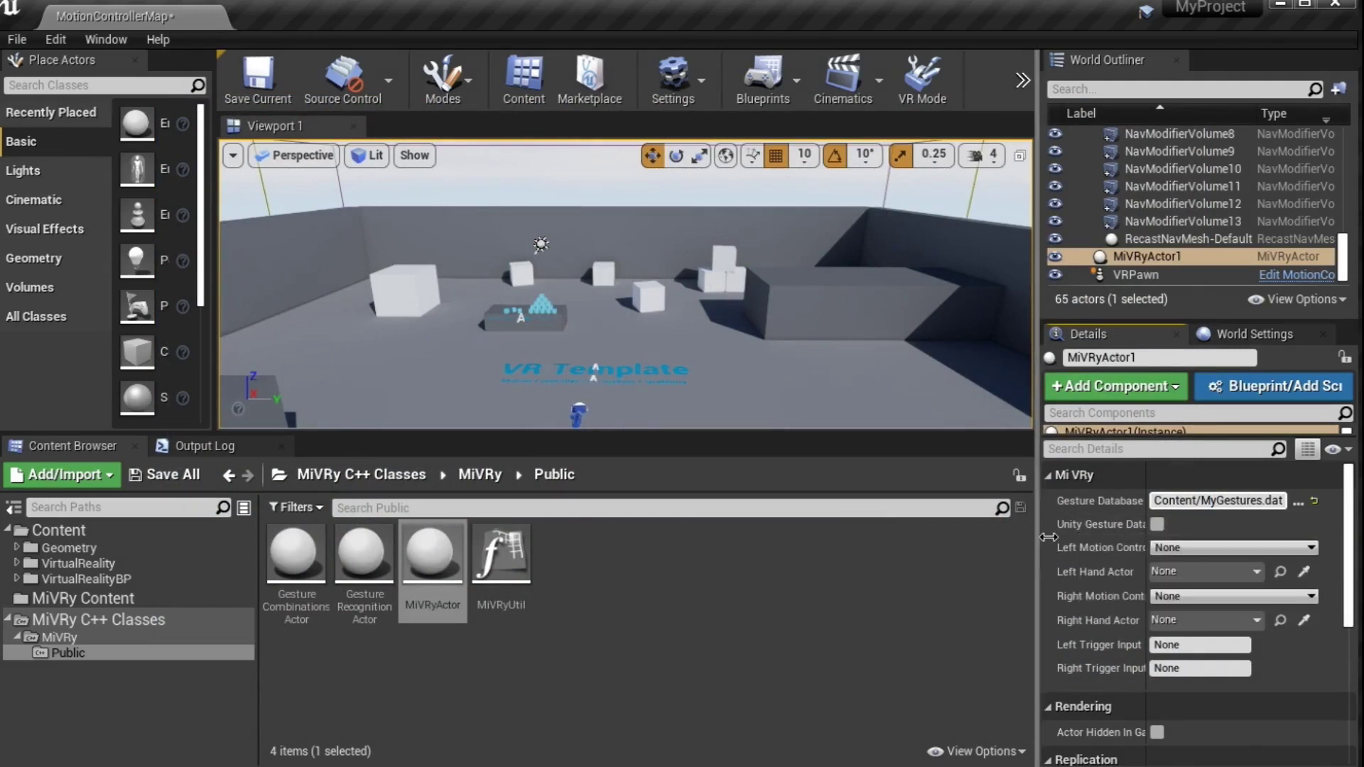
{"action": "left_click_drag", "start_coordinate": [1048, 537], "coordinate": [860, 537]}
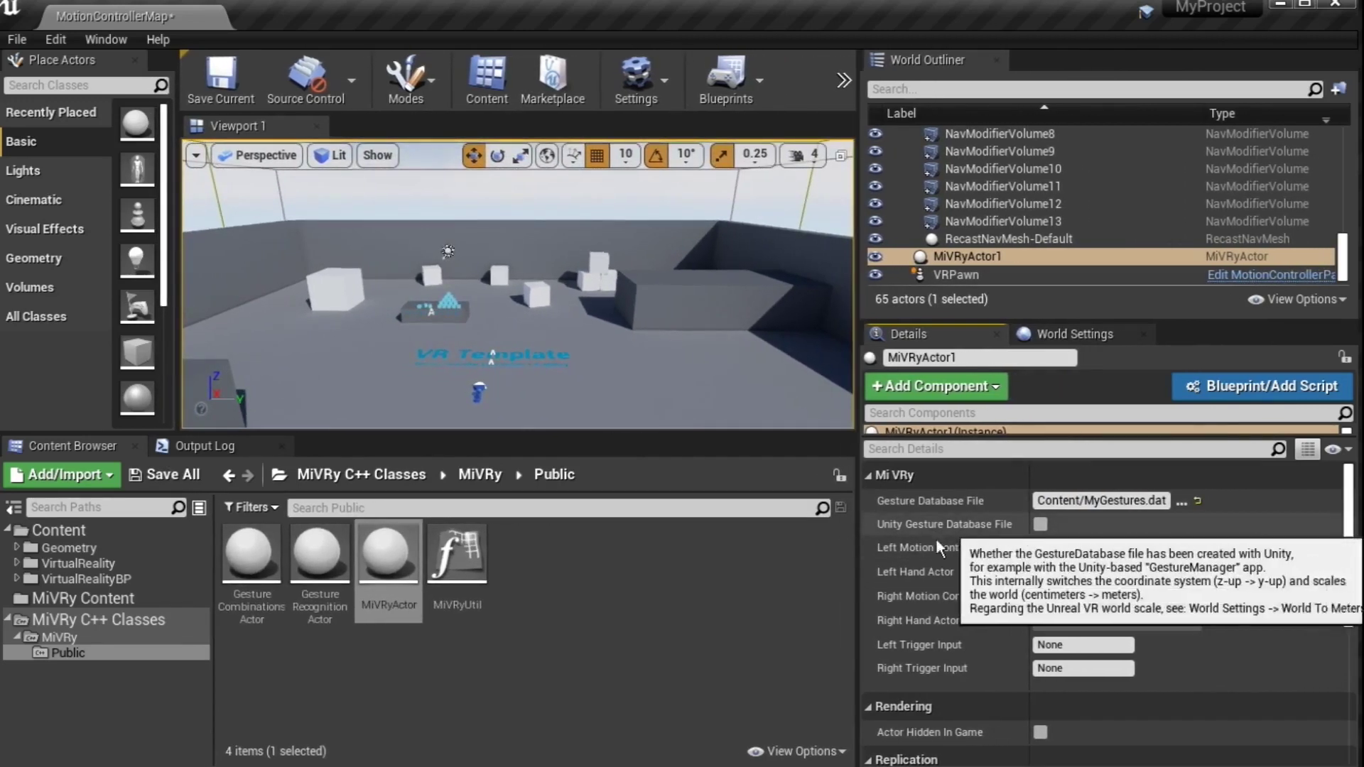
{"action": "left_click", "coordinate": [1040, 525]}
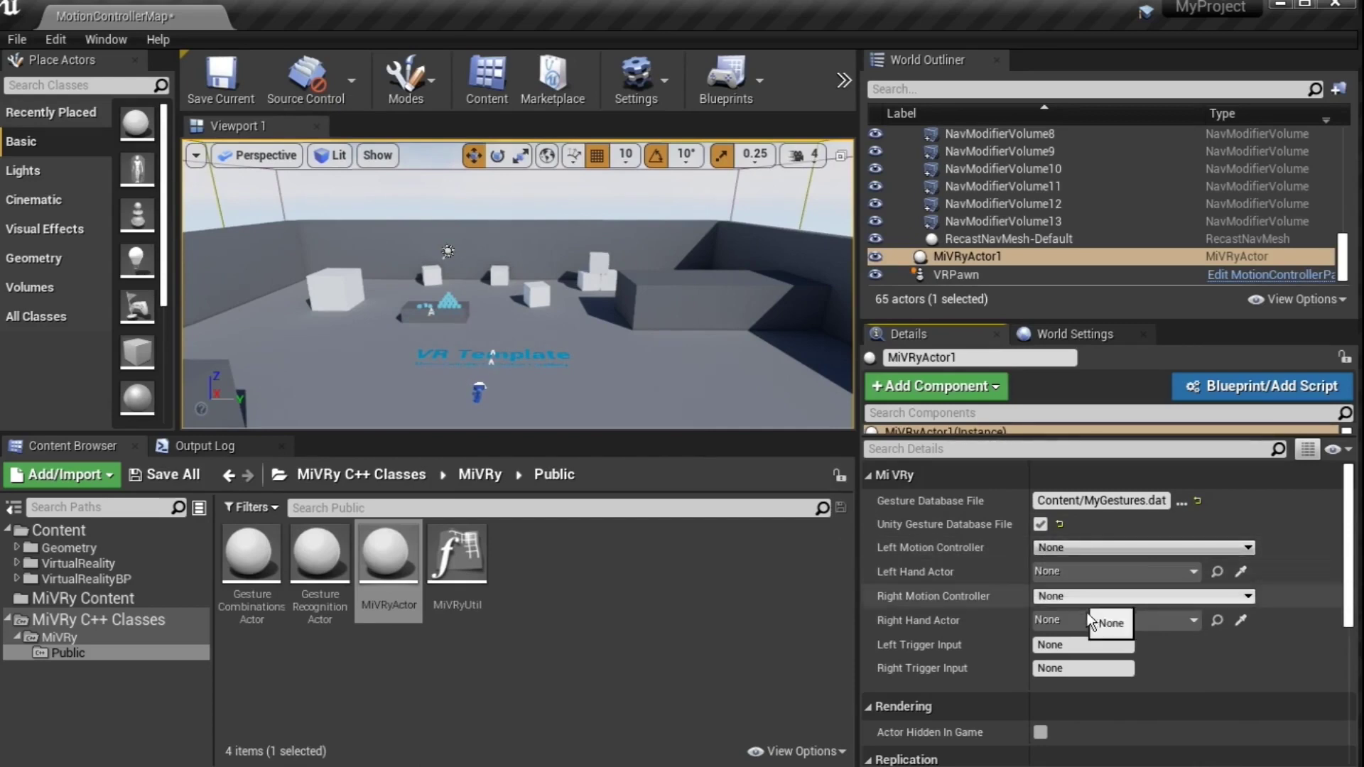
{"action": "left_click", "coordinate": [1098, 575]}
{"action": "key", "text": "Escape"}
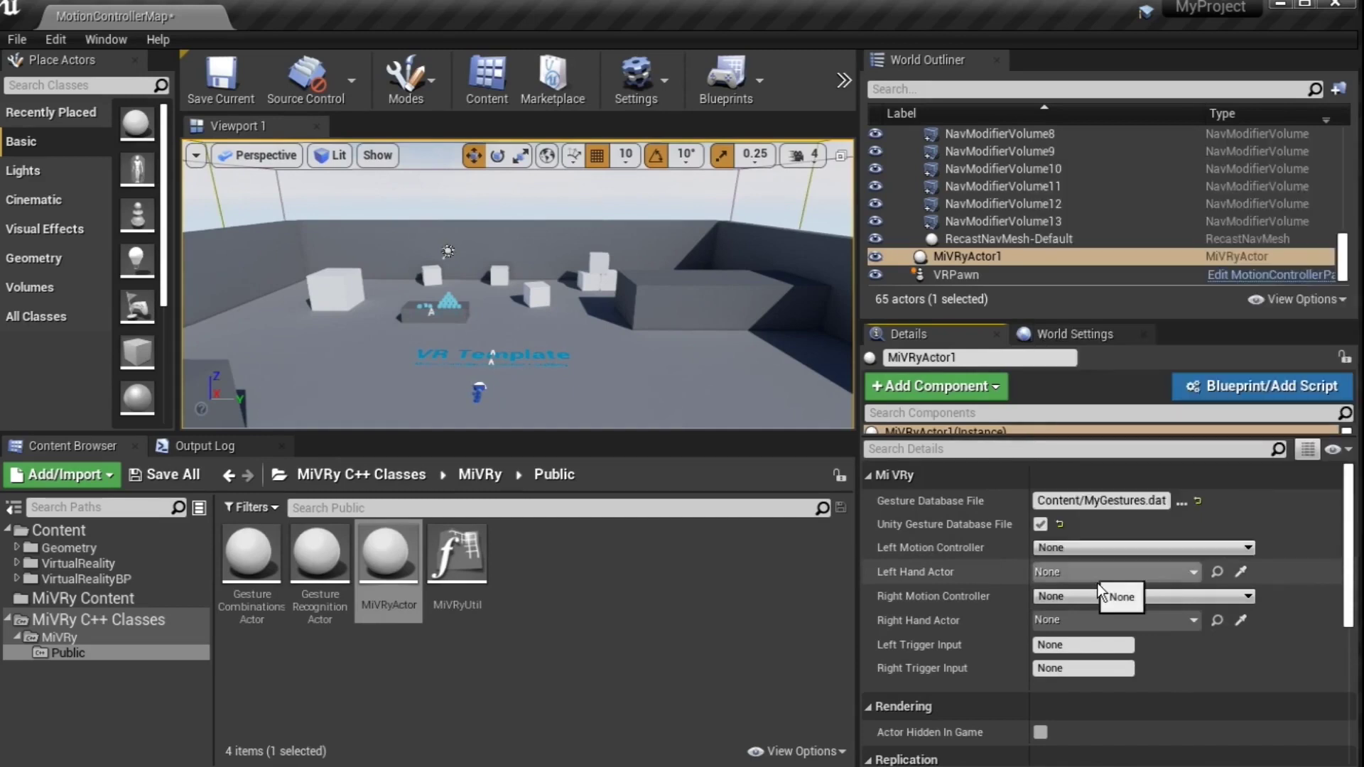
{"action": "left_click", "coordinate": [1082, 624]}
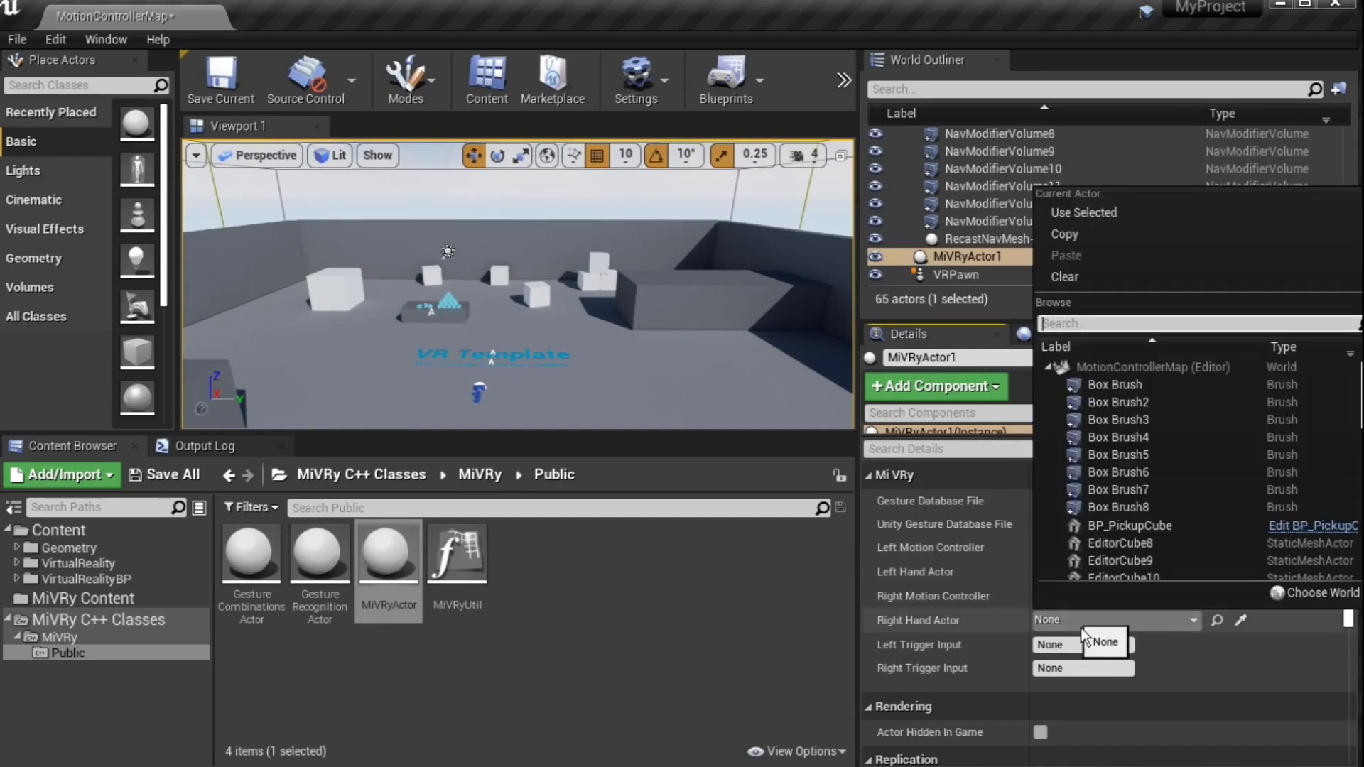
{"action": "key", "text": "Escape"}
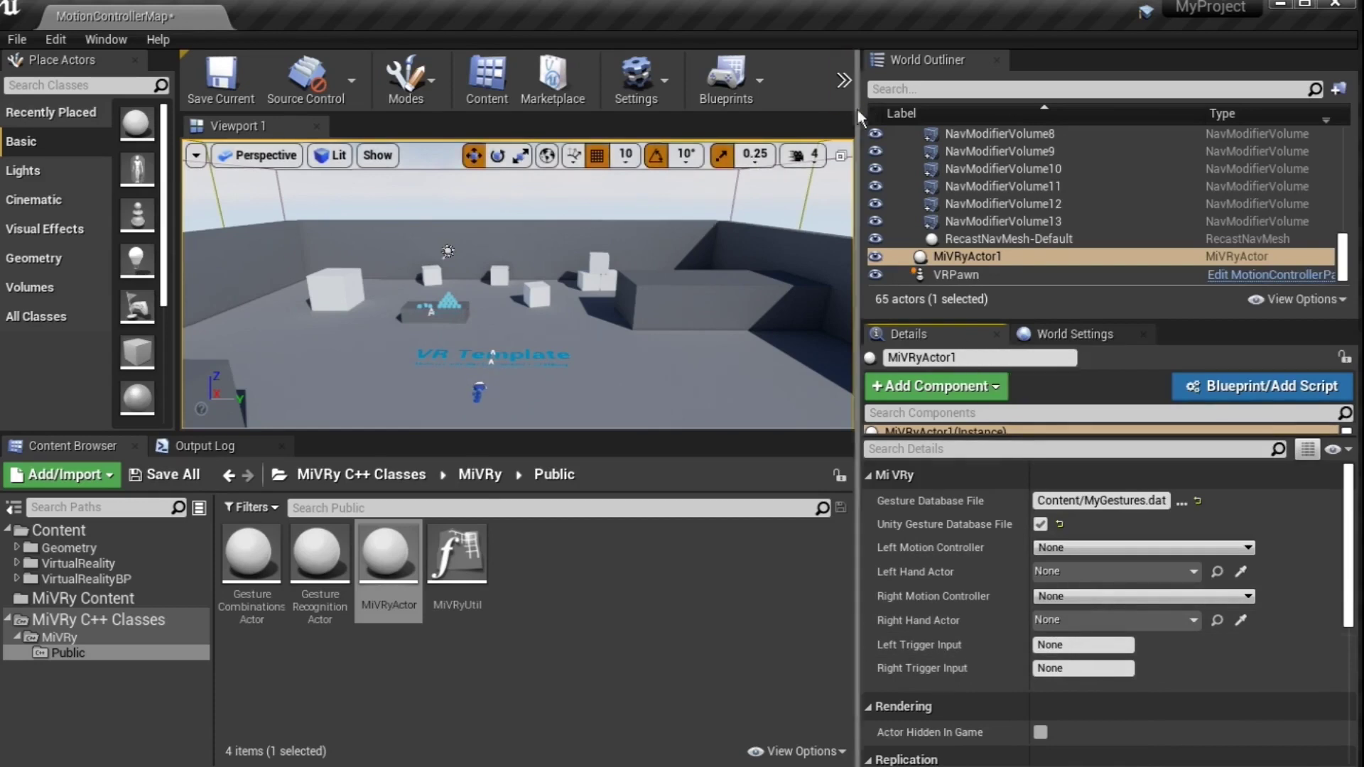
Open the Level Blueprint and add a MiVRyActor1 reference with a Set Left Motion Controller node.
{"action": "left_click", "coordinate": [776, 100]}
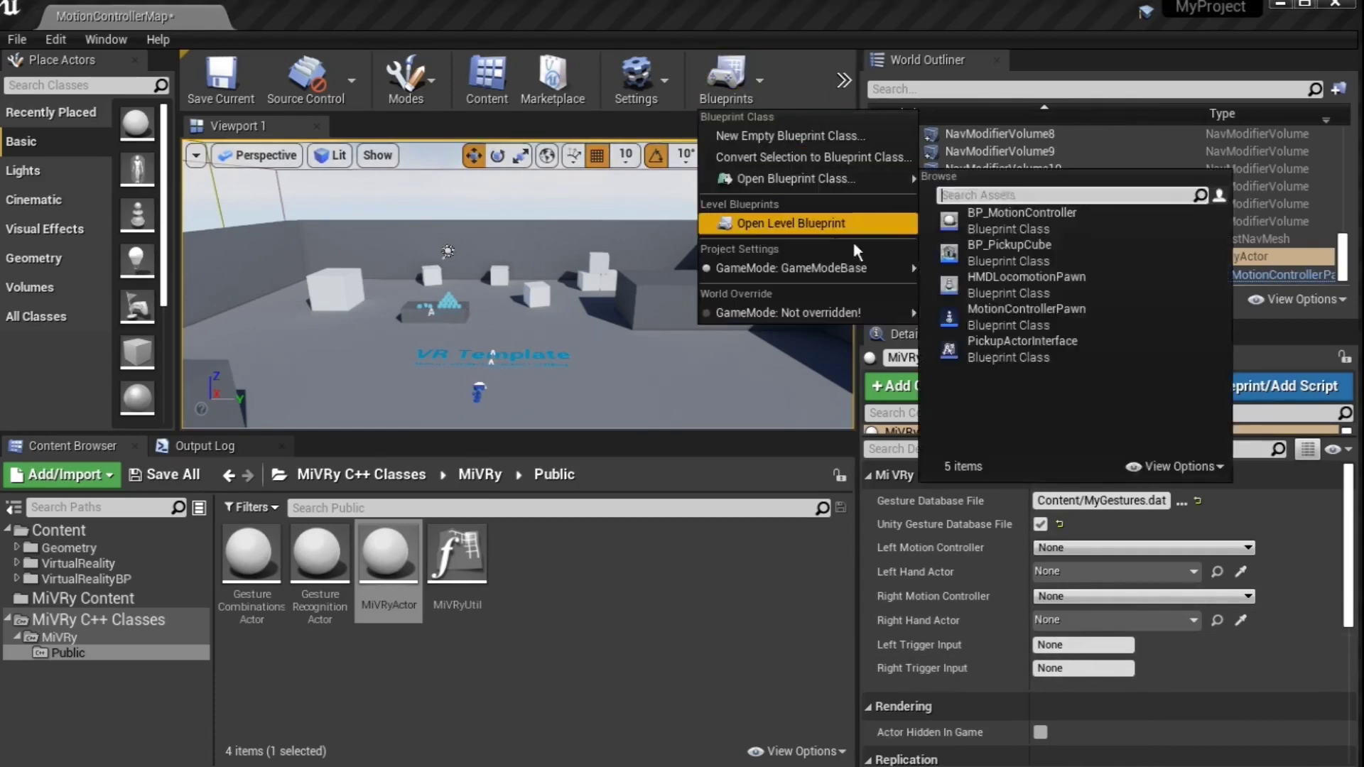
{"action": "left_click", "coordinate": [801, 230]}
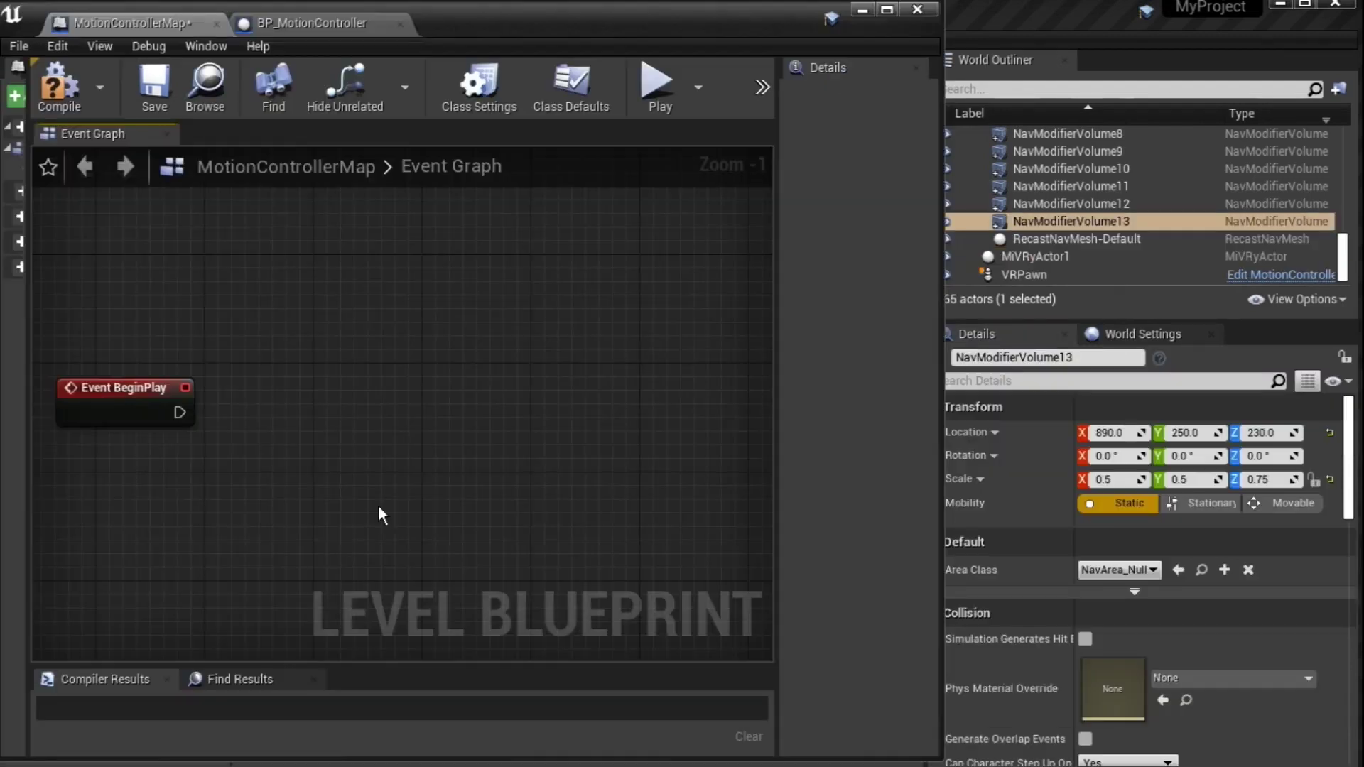
{"action": "left_click", "coordinate": [1035, 256]}
{"action": "left_click_drag", "start_coordinate": [1030, 257], "coordinate": [316, 284]}
{"action": "left_click_drag", "start_coordinate": [440, 284], "coordinate": [445, 356]}
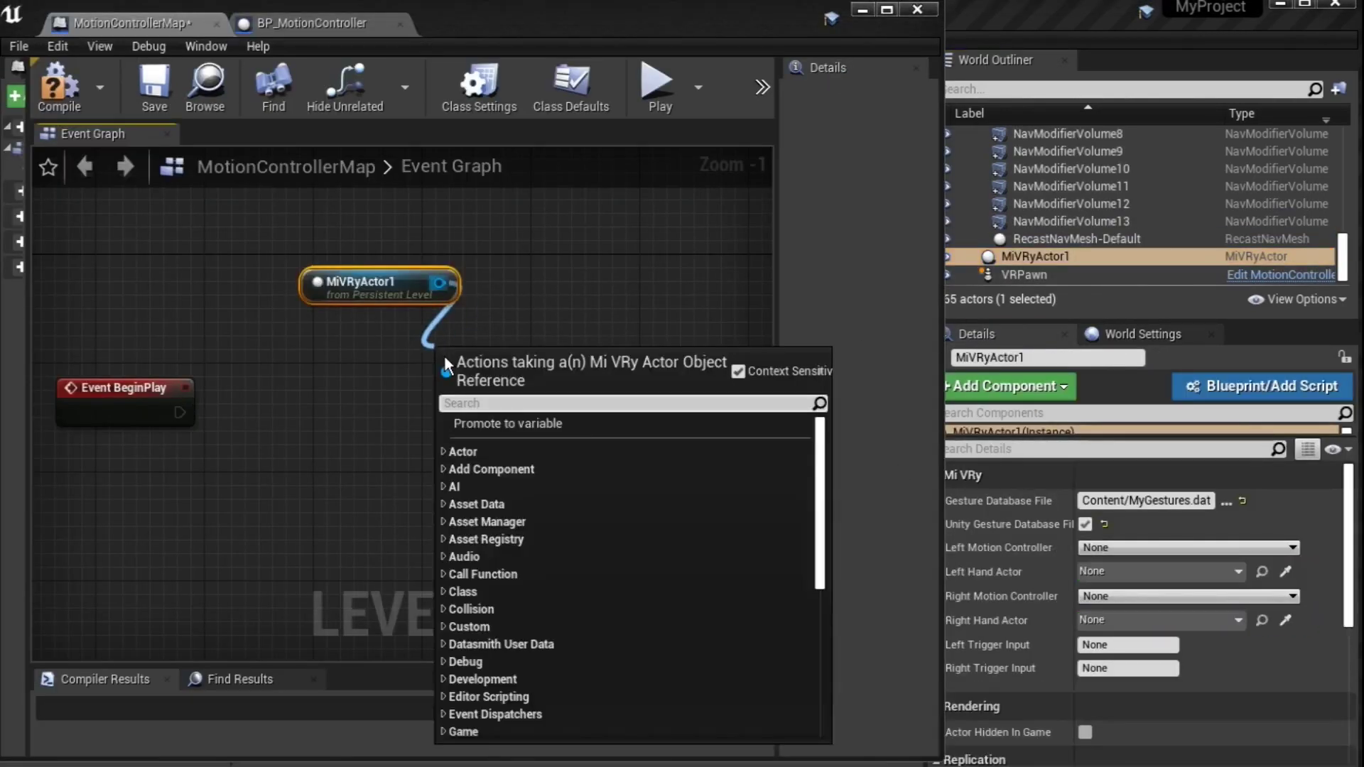
{"action": "type", "text": "set motion"}
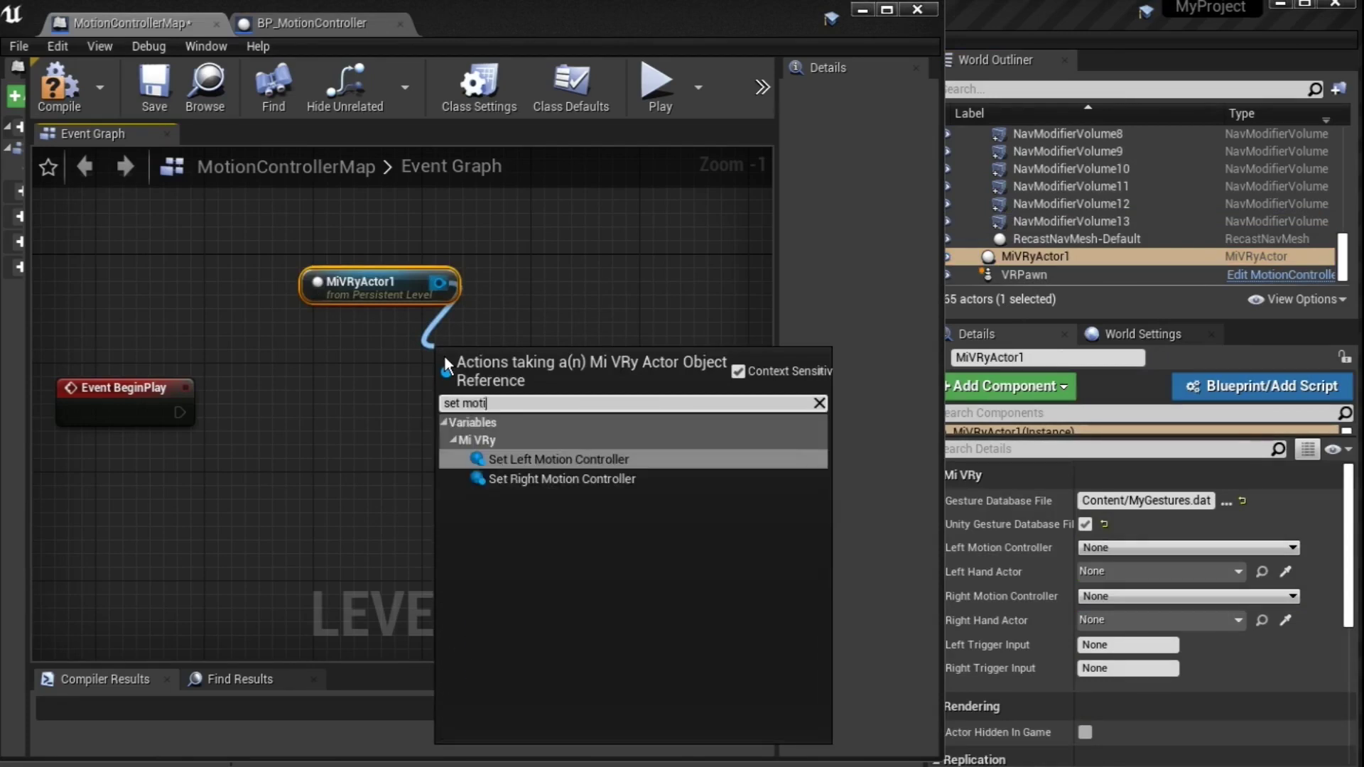
{"action": "left_click", "coordinate": [534, 463]}
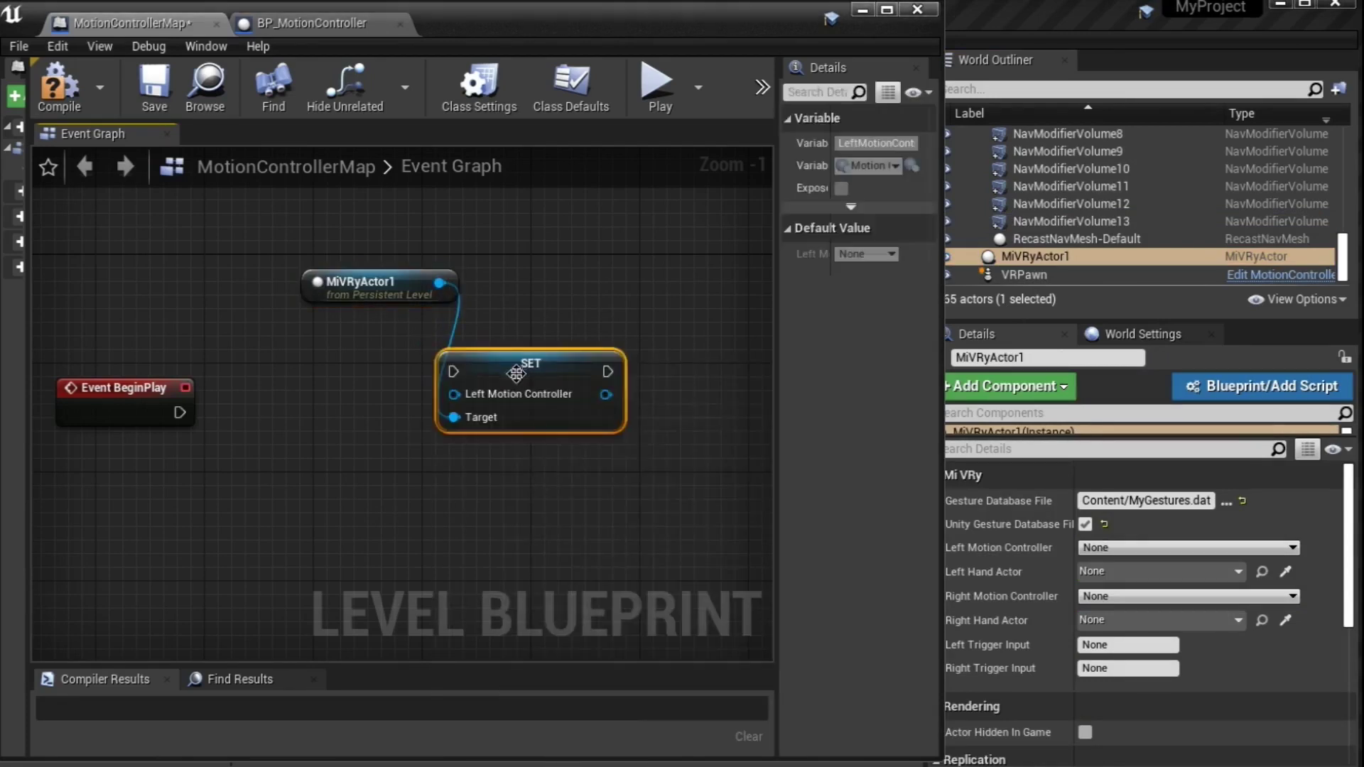
{"action": "left_click_drag", "start_coordinate": [513, 380], "coordinate": [552, 348]}
Add a VRPawn reference with Left Controller and Get Motion Controller getters feeding toward SET.
{"action": "left_click_drag", "start_coordinate": [1023, 274], "coordinate": [725, 477]}
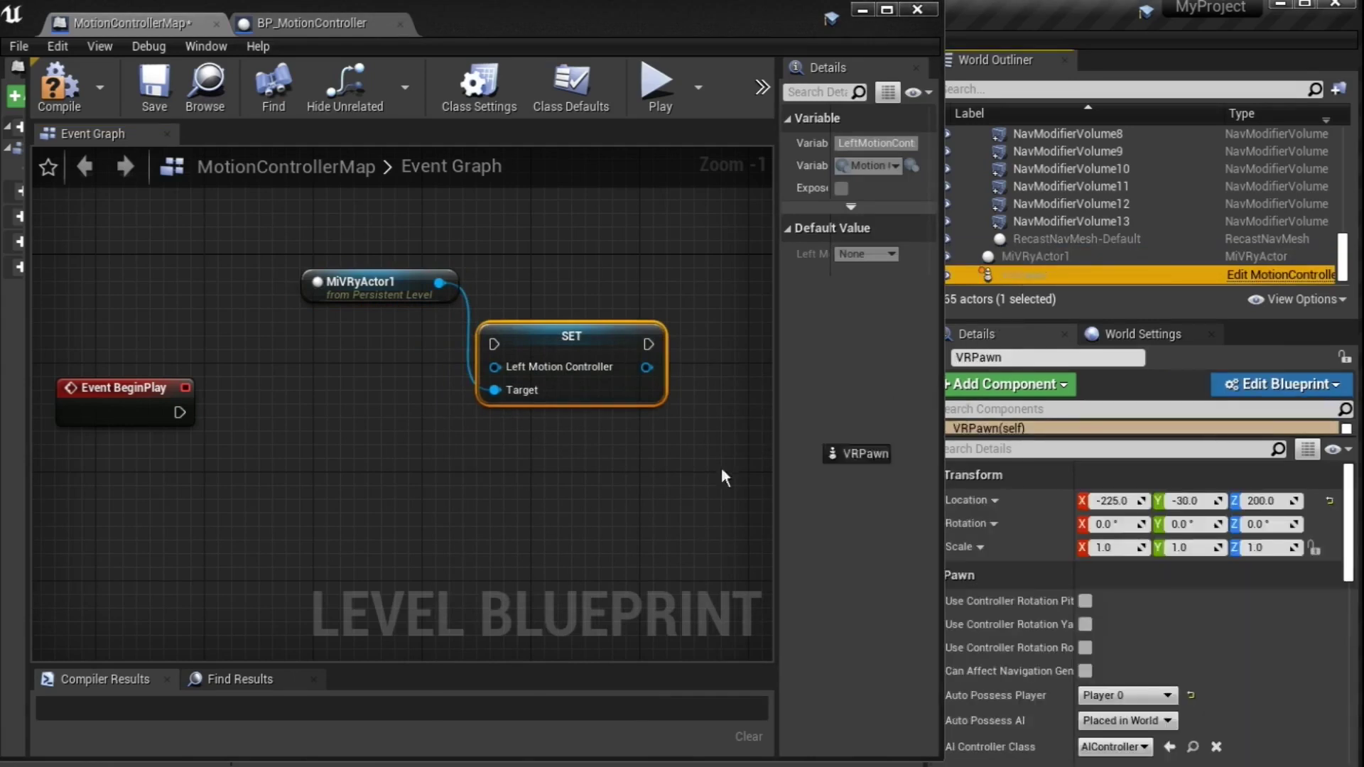
{"action": "left_click_drag", "start_coordinate": [364, 467], "coordinate": [276, 495]}
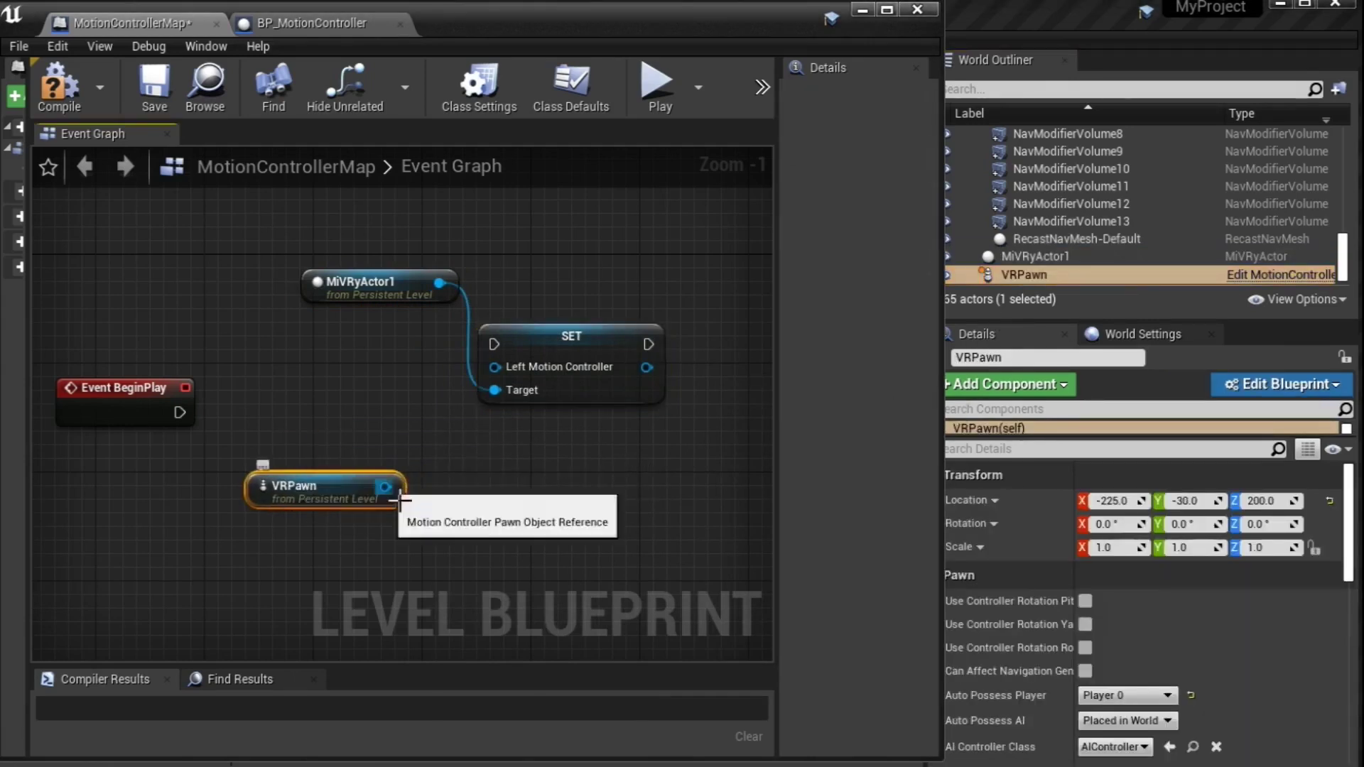
{"action": "left_click_drag", "start_coordinate": [384, 488], "coordinate": [462, 560]}
{"action": "type", "text": "Left M"}
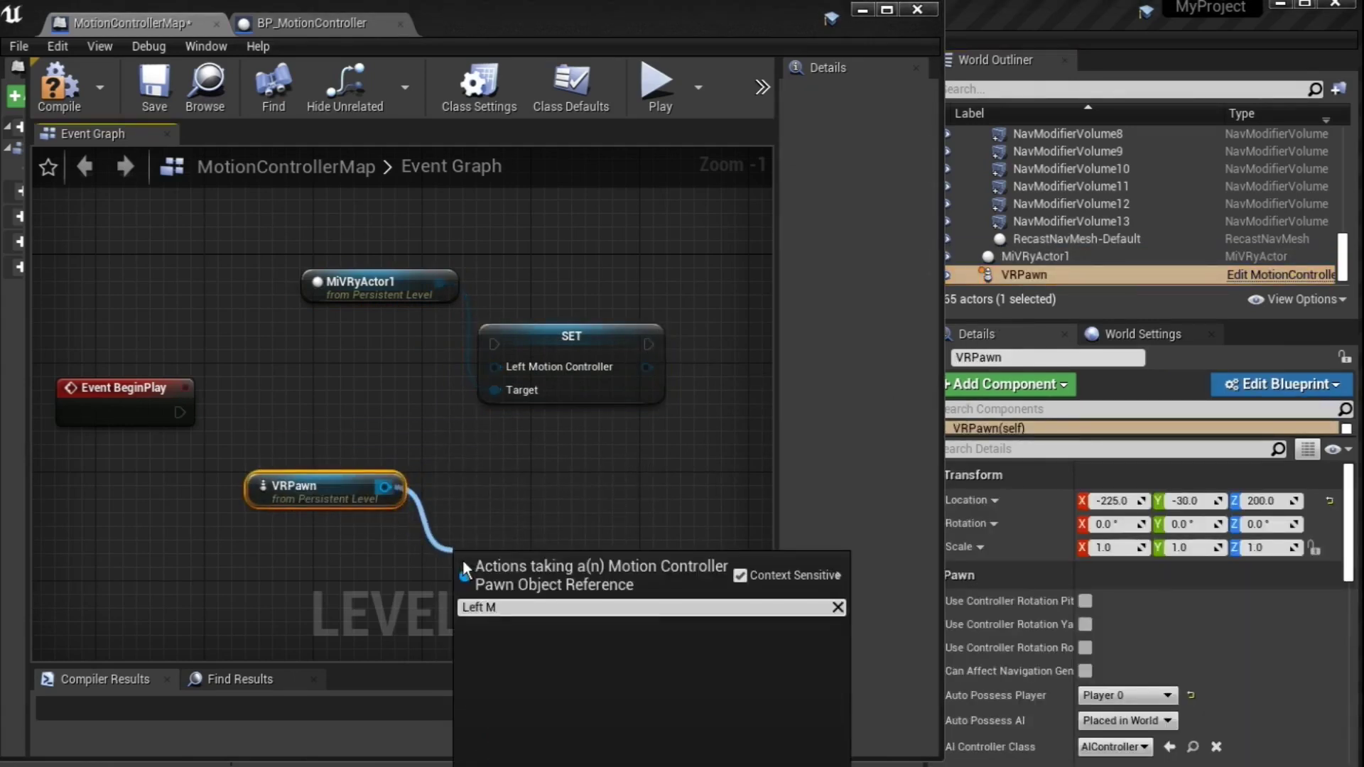
{"action": "key", "text": "BackSpace"}
{"action": "key", "text": "BackSpace"}
{"action": "left_click", "coordinate": [557, 717]}
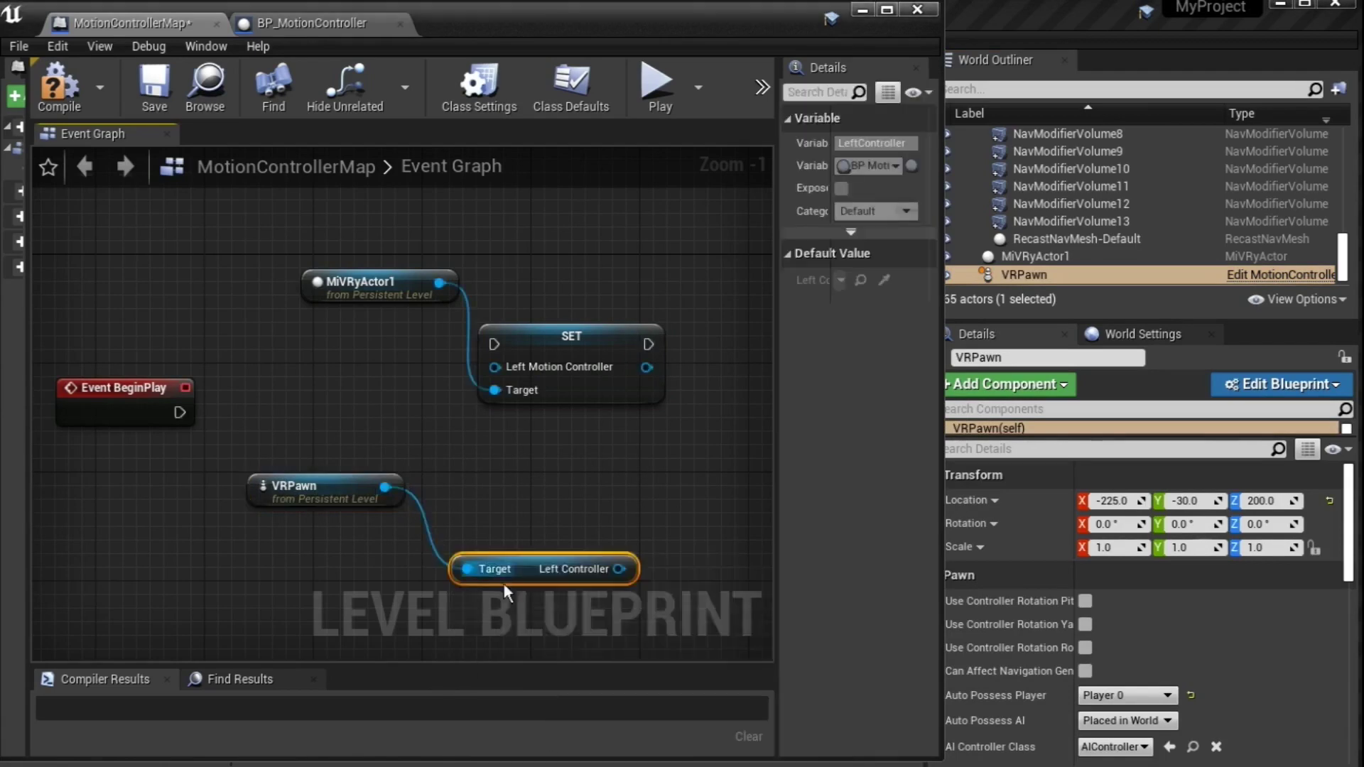
{"action": "left_click_drag", "start_coordinate": [545, 566], "coordinate": [502, 571]}
{"action": "type", "text": "Get M"}
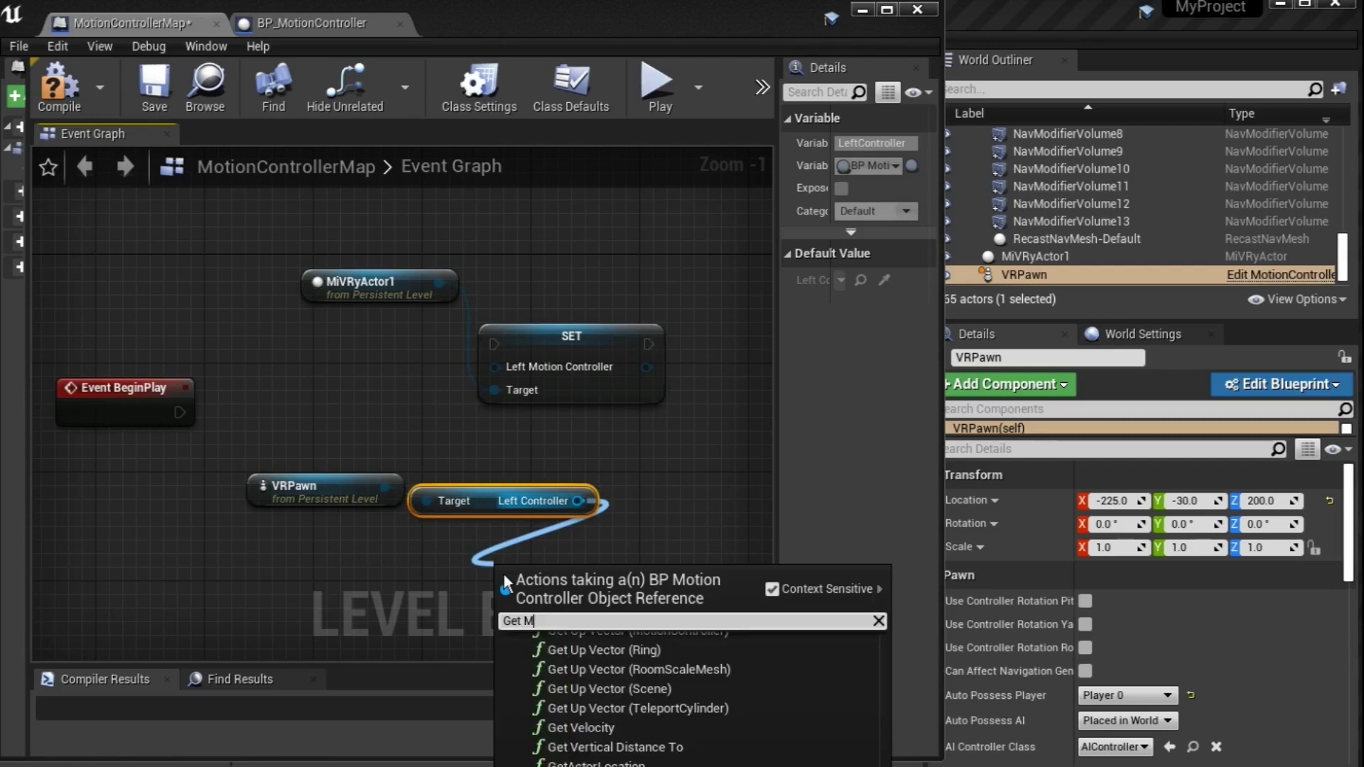
{"action": "type", "text": "otion Controller"}
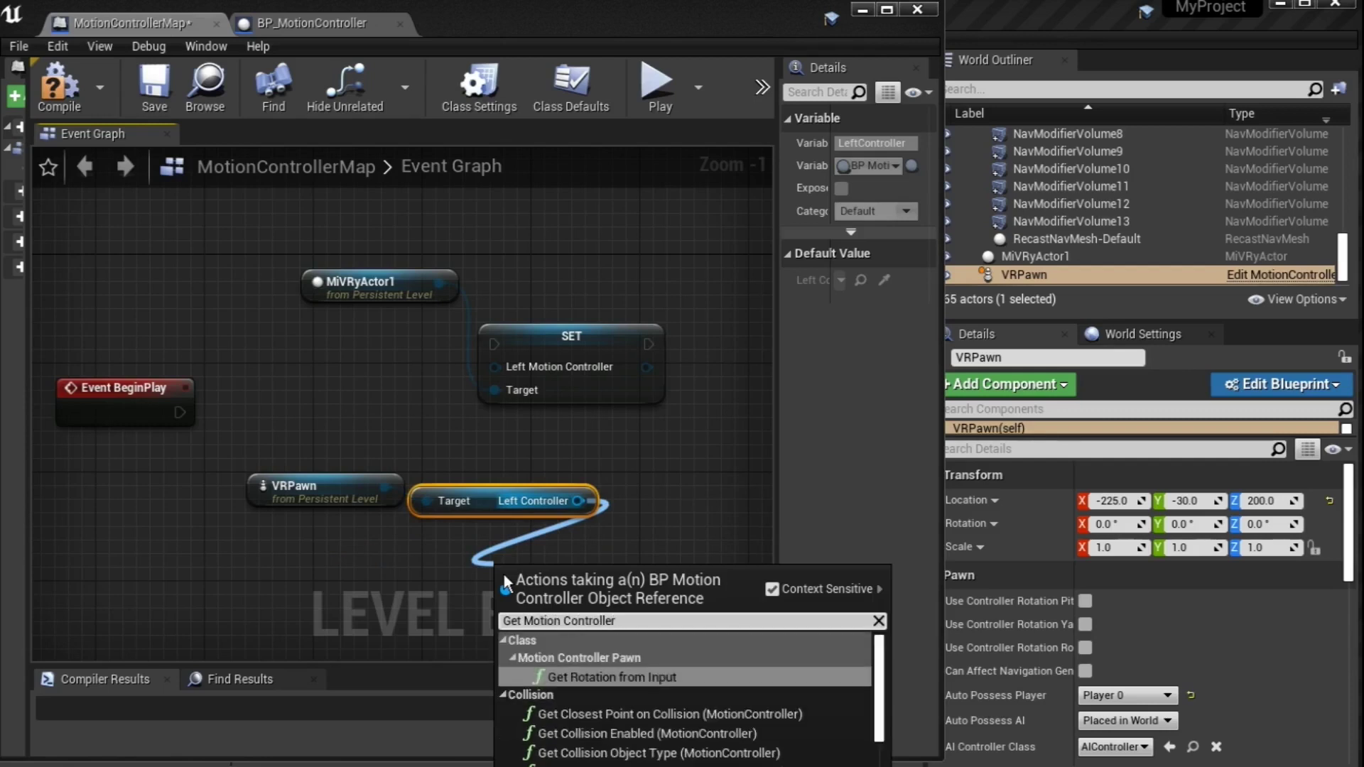
{"action": "key", "text": "Return"}
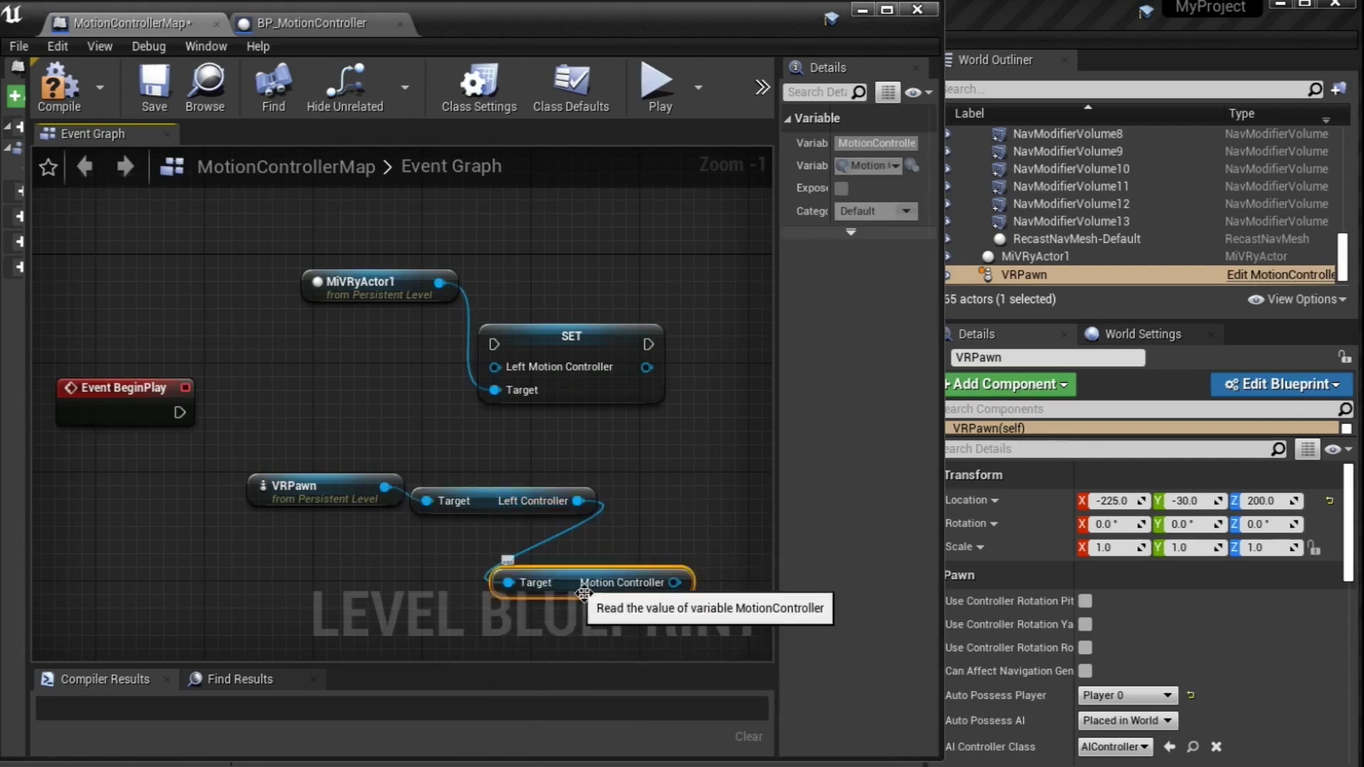
{"action": "left_click_drag", "start_coordinate": [554, 588], "coordinate": [615, 549]}
{"action": "left_click_drag", "start_coordinate": [715, 541], "coordinate": [506, 382]}
Wire Motion Controller into SET's Target, and cast Get Player Pawn to VRPawn on BeginPlay.
{"action": "left_click_drag", "start_coordinate": [180, 412], "coordinate": [509, 356]}
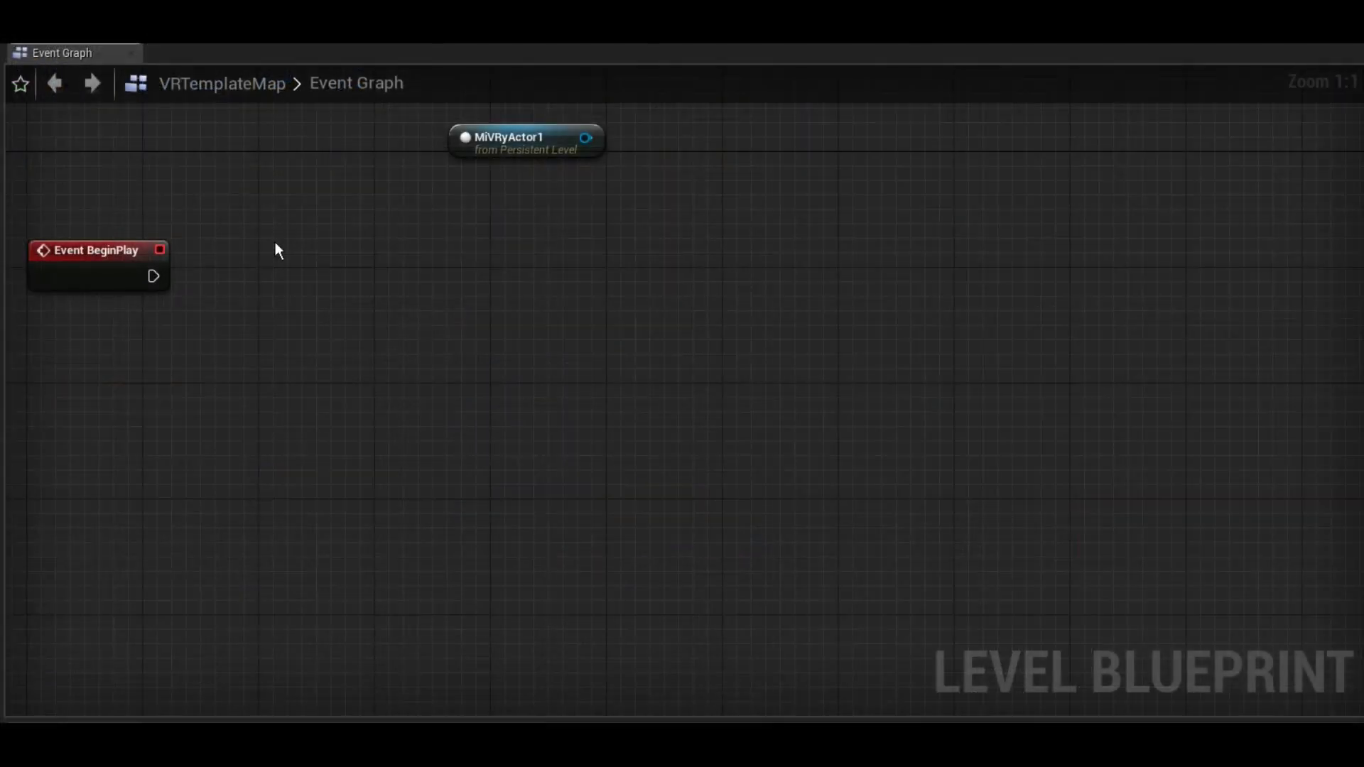
{"action": "right_click", "coordinate": [276, 243]}
{"action": "type", "text": "get pawn"}
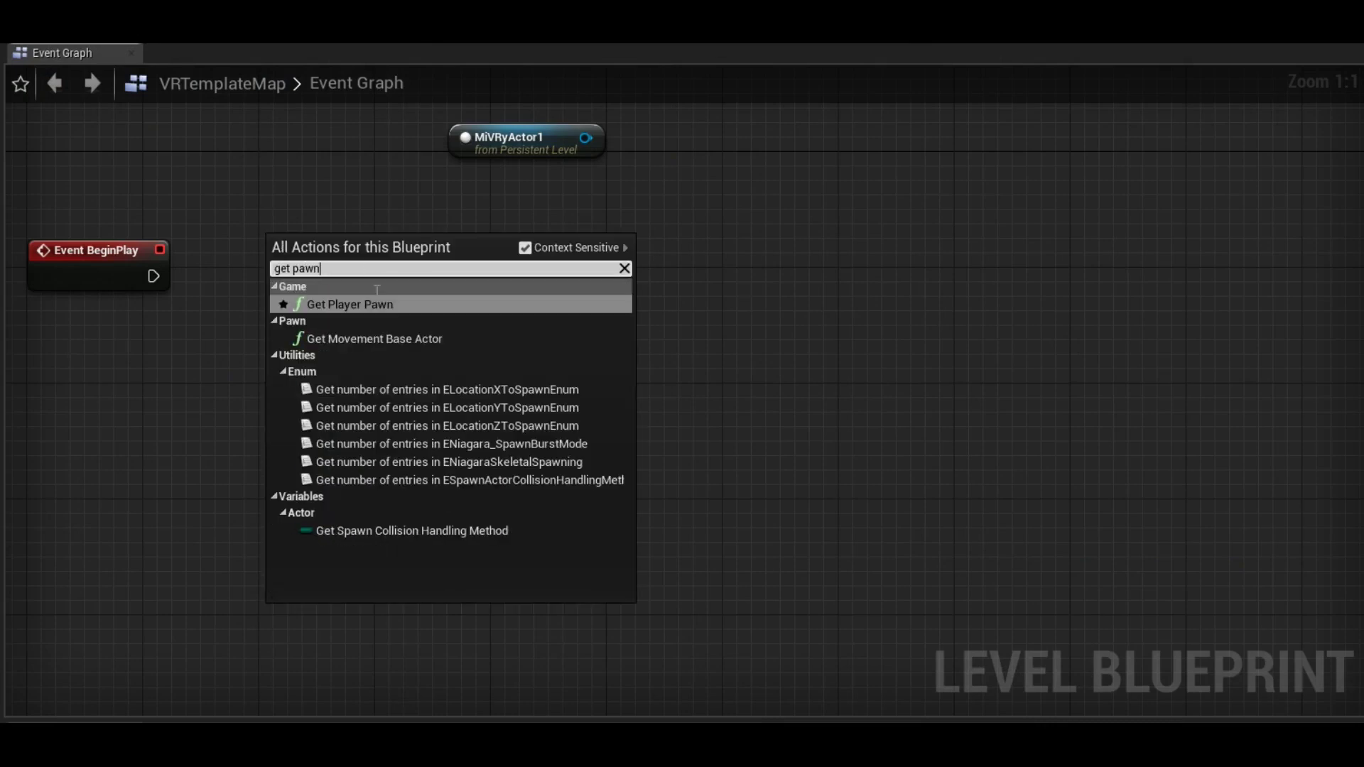
{"action": "left_click", "coordinate": [383, 305]}
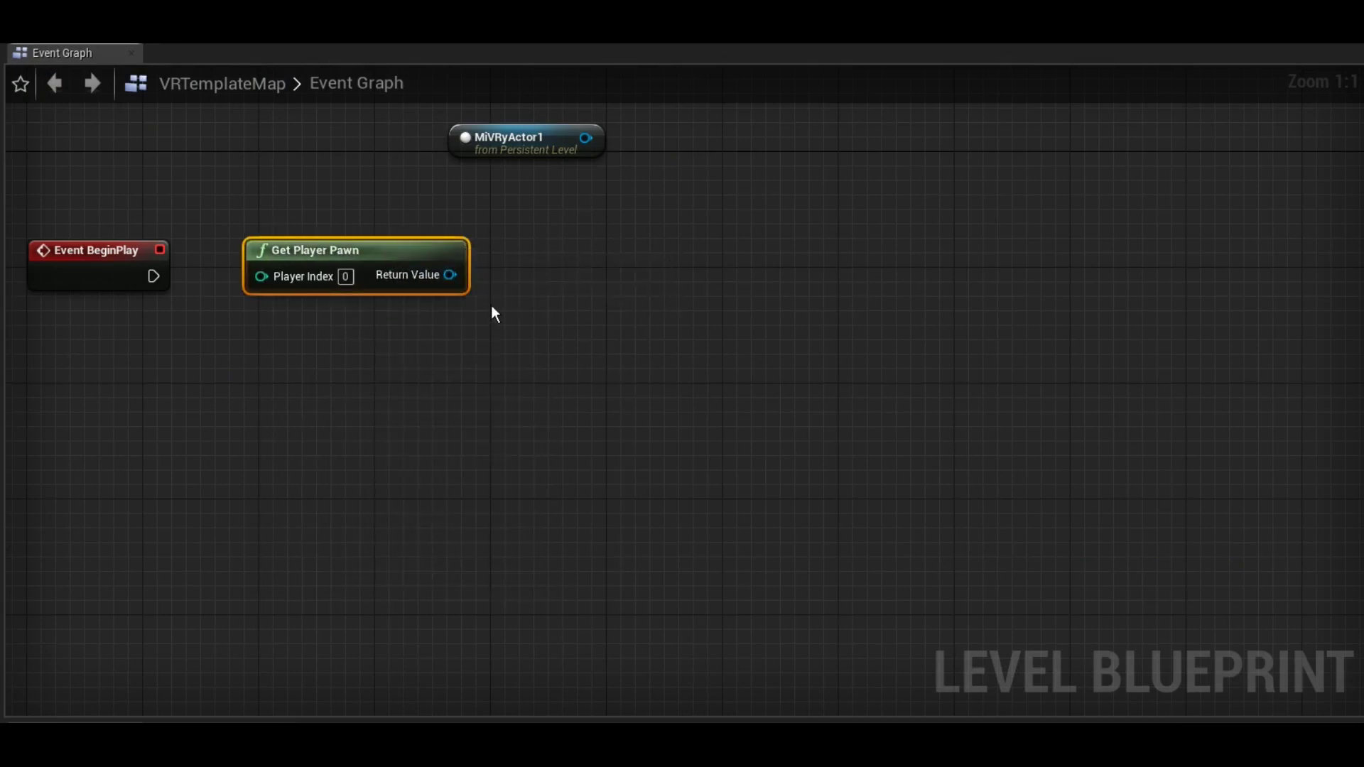
{"action": "left_click_drag", "start_coordinate": [450, 275], "coordinate": [535, 284]}
{"action": "type", "text": "cast"}
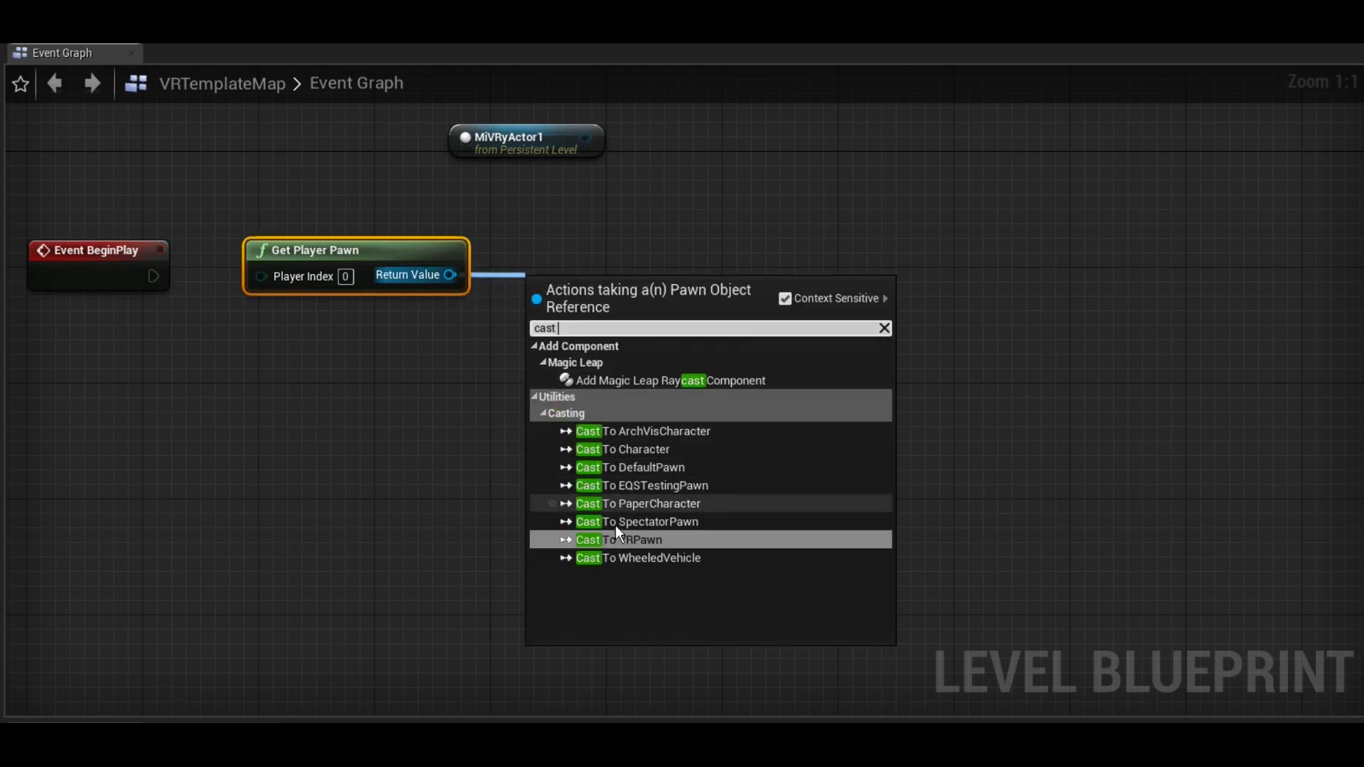
{"action": "left_click", "coordinate": [615, 540]}
{"action": "left_click_drag", "start_coordinate": [600, 285], "coordinate": [585, 227]}
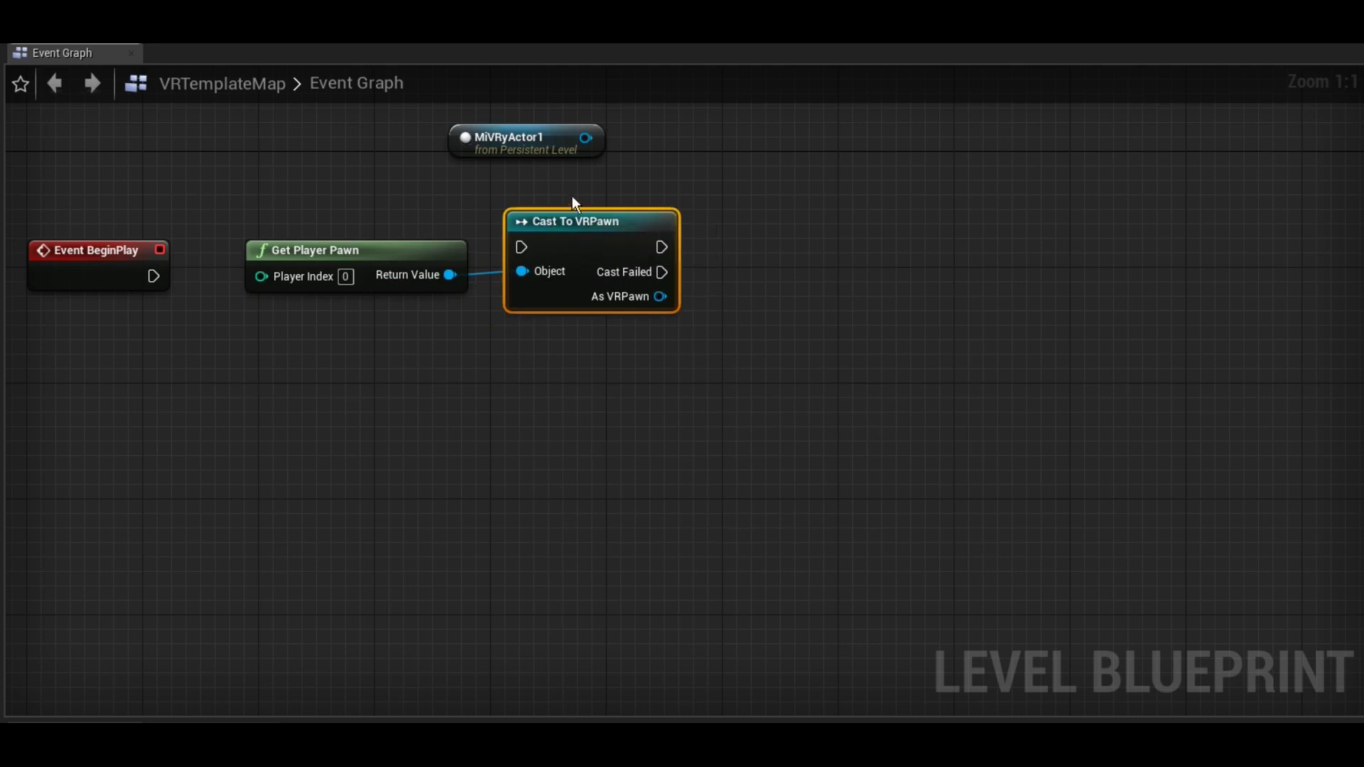
{"action": "left_click", "coordinate": [433, 250], "text": "ctrl"}
{"action": "left_click_drag", "start_coordinate": [433, 250], "coordinate": [419, 279]}
{"action": "left_click_drag", "start_coordinate": [96, 250], "coordinate": [110, 221]}
{"action": "left_click_drag", "start_coordinate": [167, 247], "coordinate": [506, 276]}
Add Motion Controller Left/Right getters from As VRPawn, feeding Left into MiVRyActor1's Set Left Motion Controller.
{"action": "left_click_drag", "start_coordinate": [645, 325], "coordinate": [735, 345]}
{"action": "type", "text": "motion contr"}
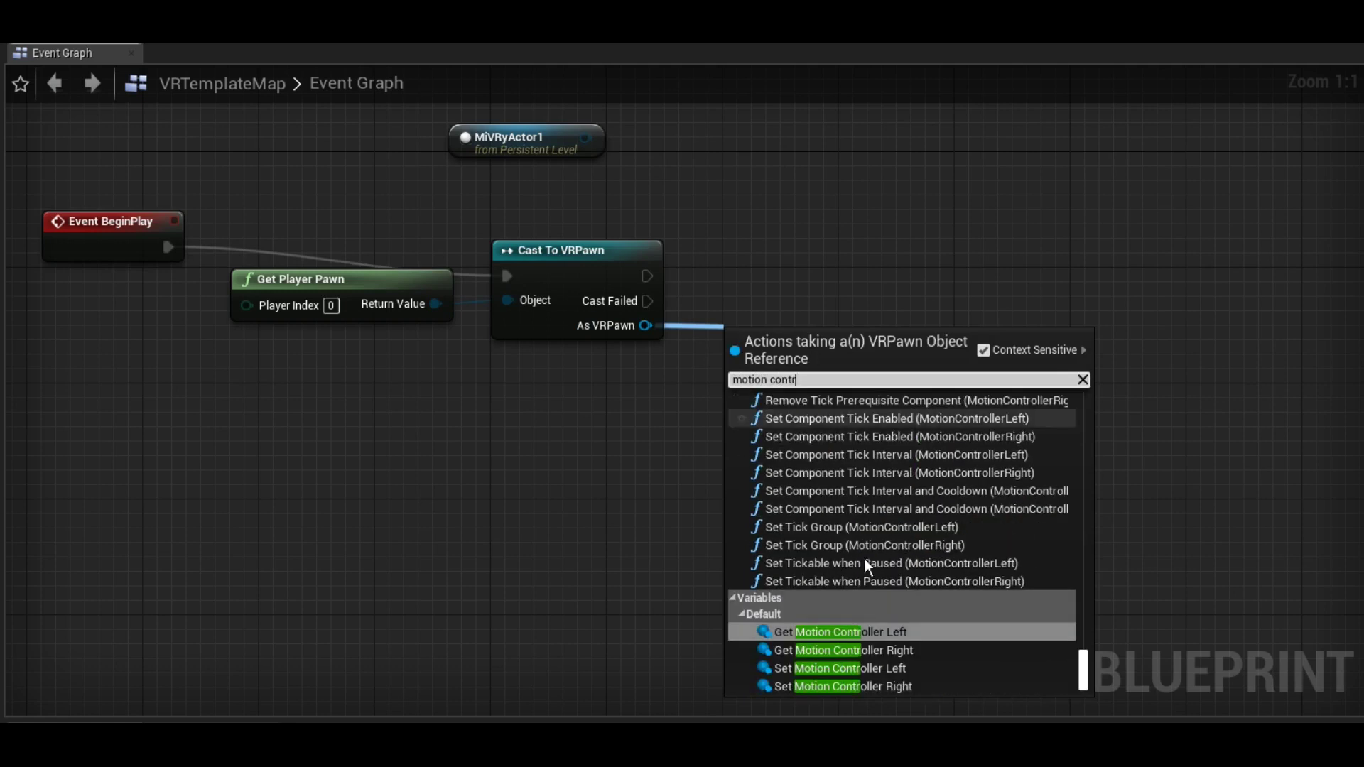
{"action": "left_click", "coordinate": [825, 632]}
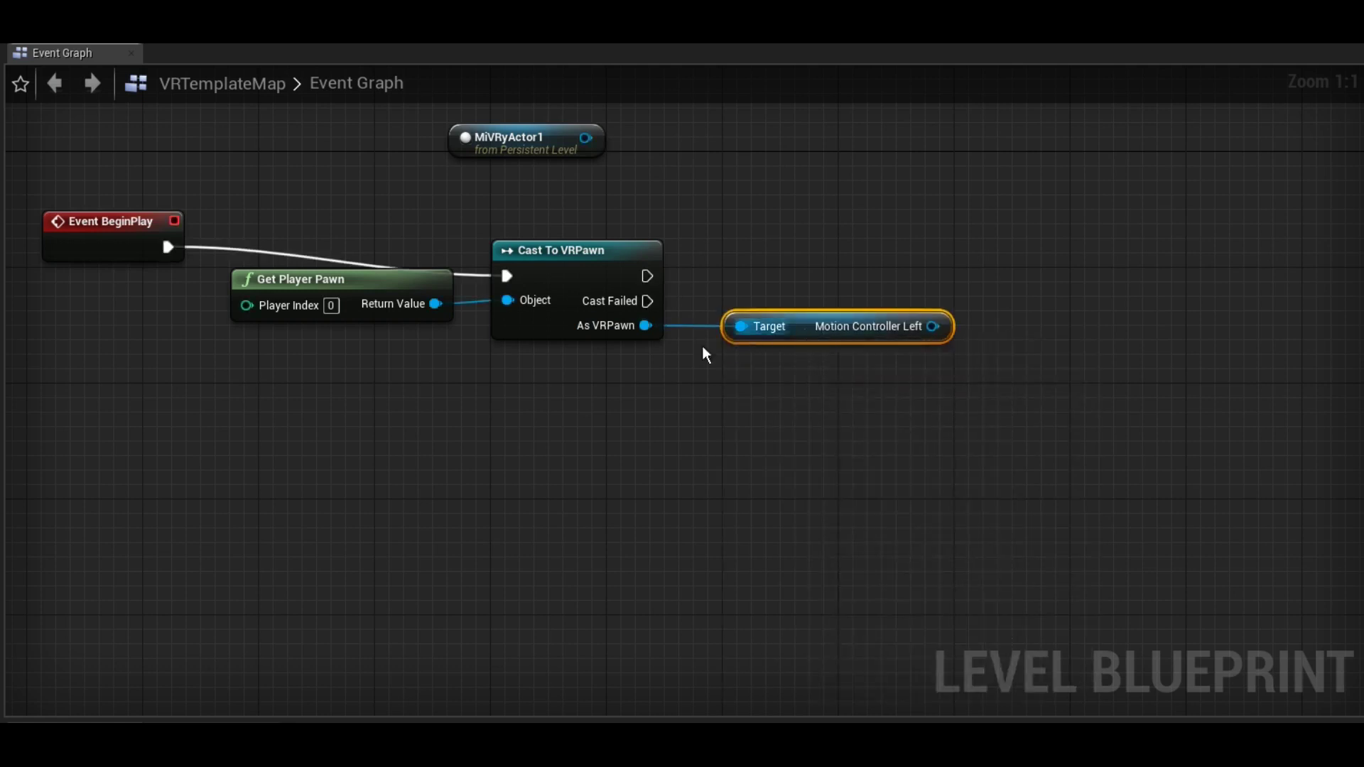
{"action": "left_click_drag", "start_coordinate": [645, 326], "coordinate": [747, 386]}
{"action": "type", "text": "motion controller"}
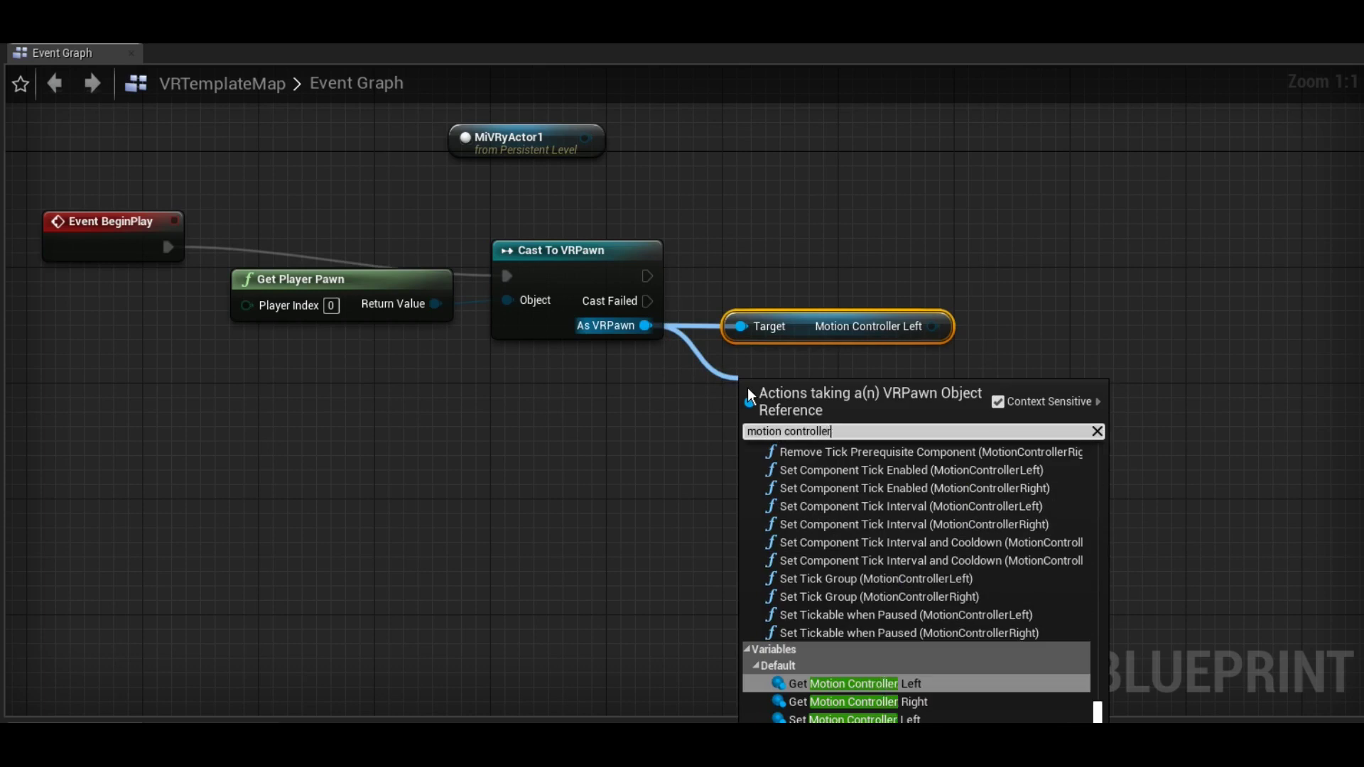
{"action": "left_click", "coordinate": [867, 707]}
{"action": "left_click_drag", "start_coordinate": [552, 145], "coordinate": [1023, 273]}
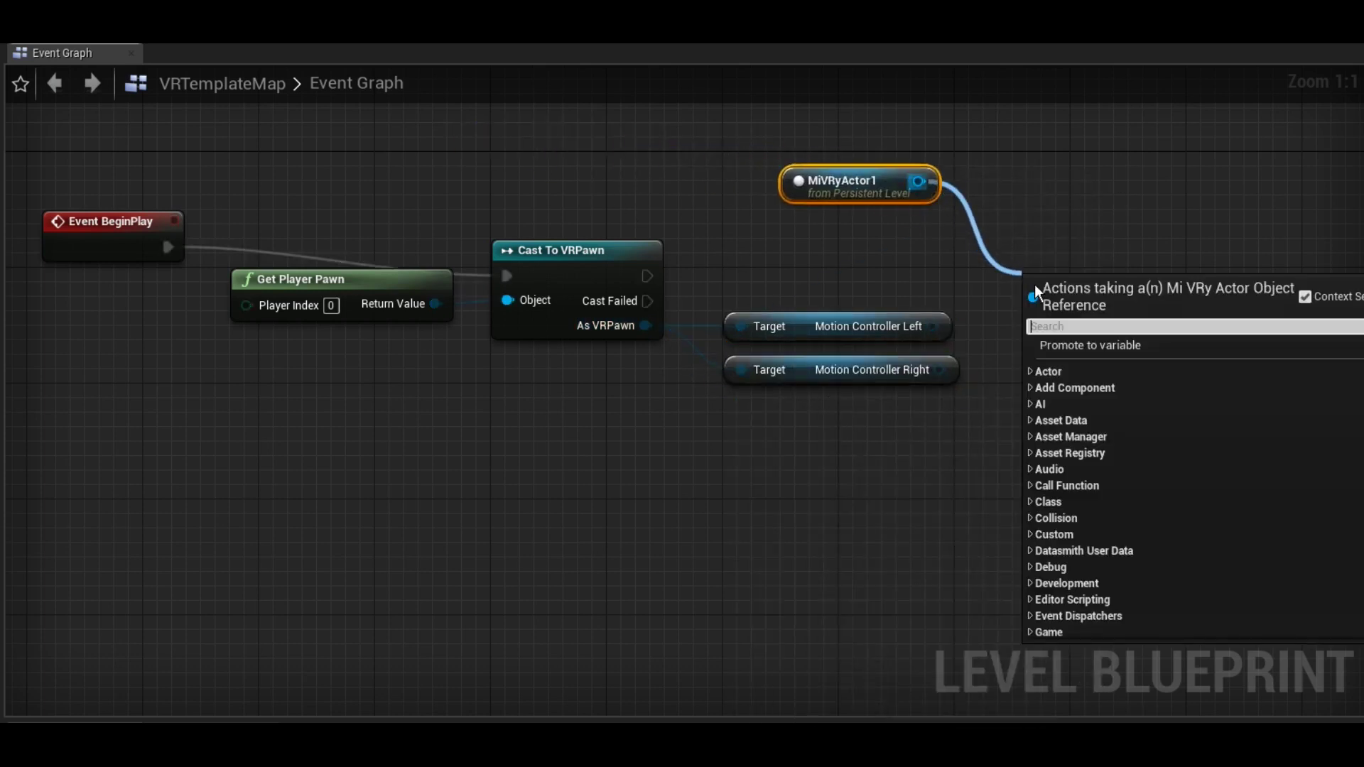
{"action": "type", "text": "set motion"}
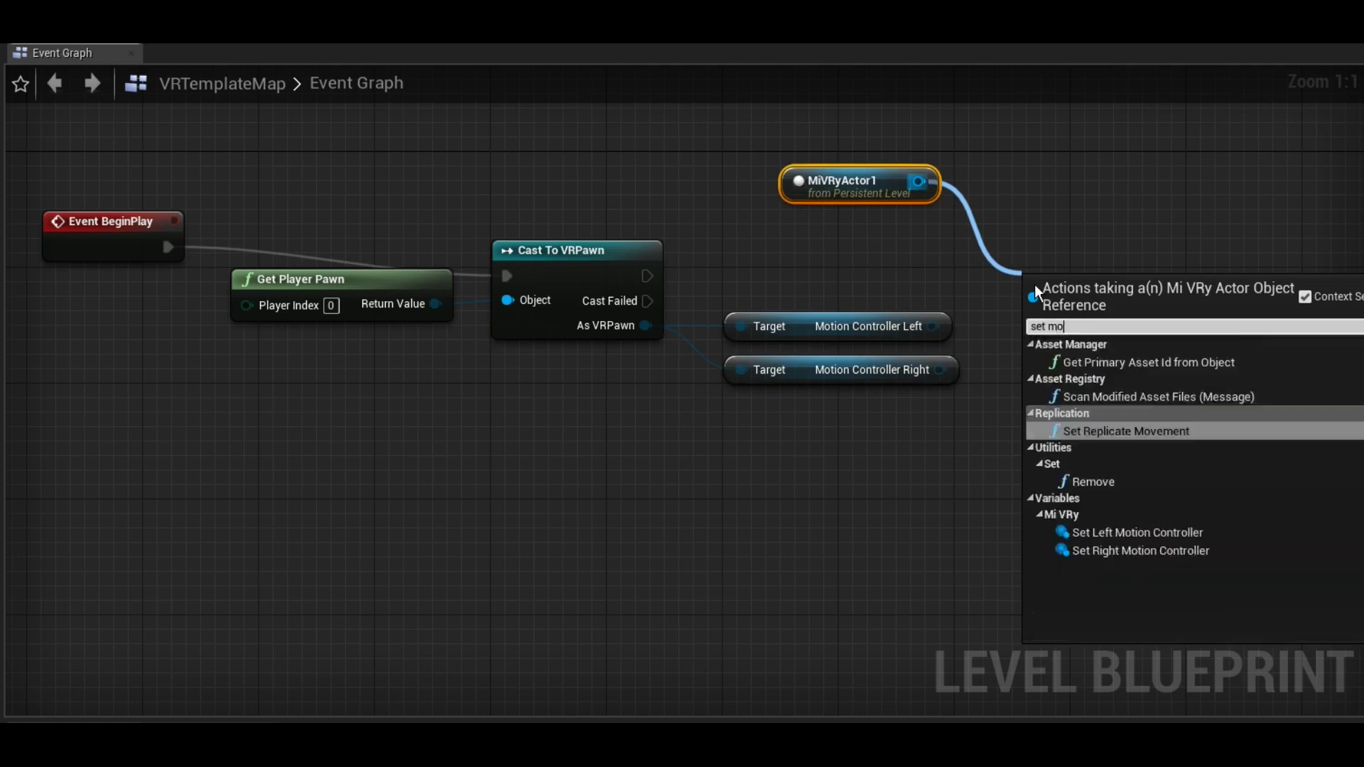
{"action": "left_click", "coordinate": [1098, 379]}
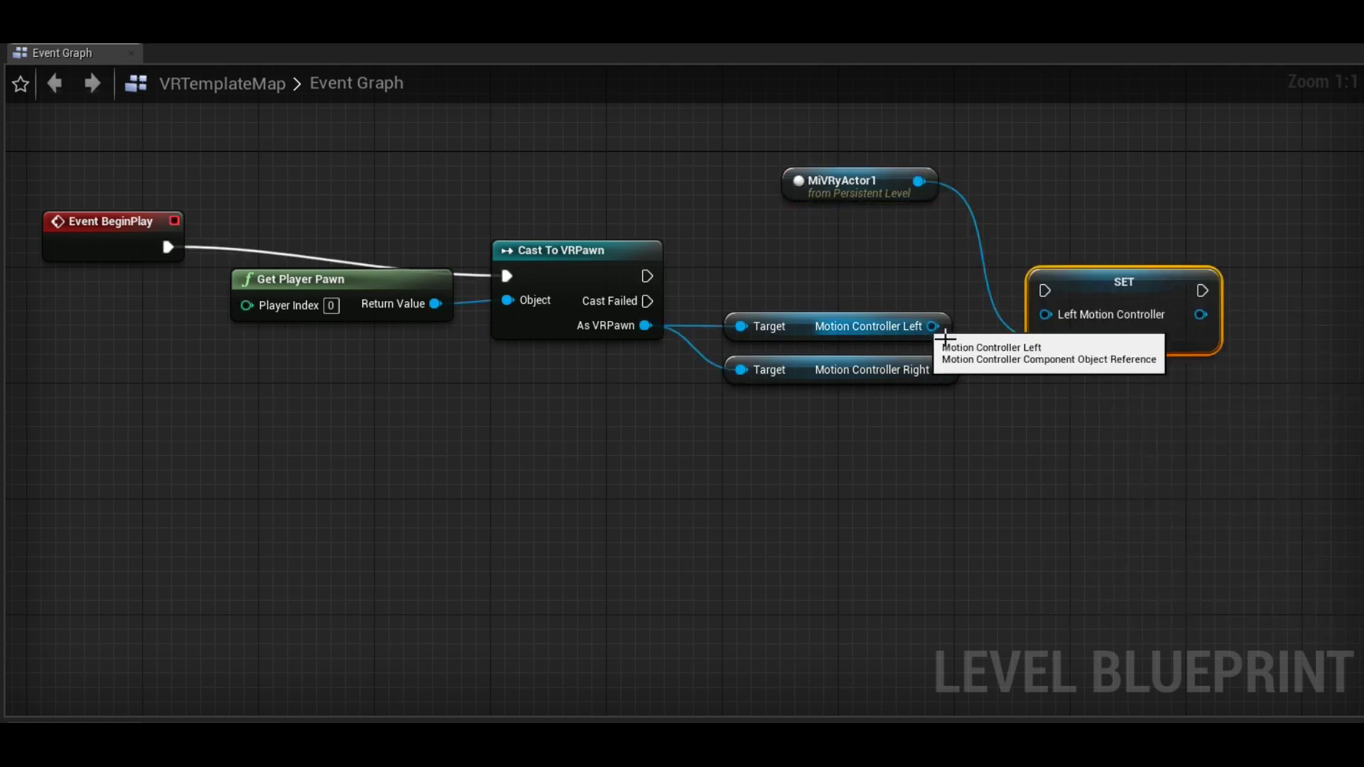
{"action": "left_click_drag", "start_coordinate": [933, 327], "coordinate": [1084, 321]}
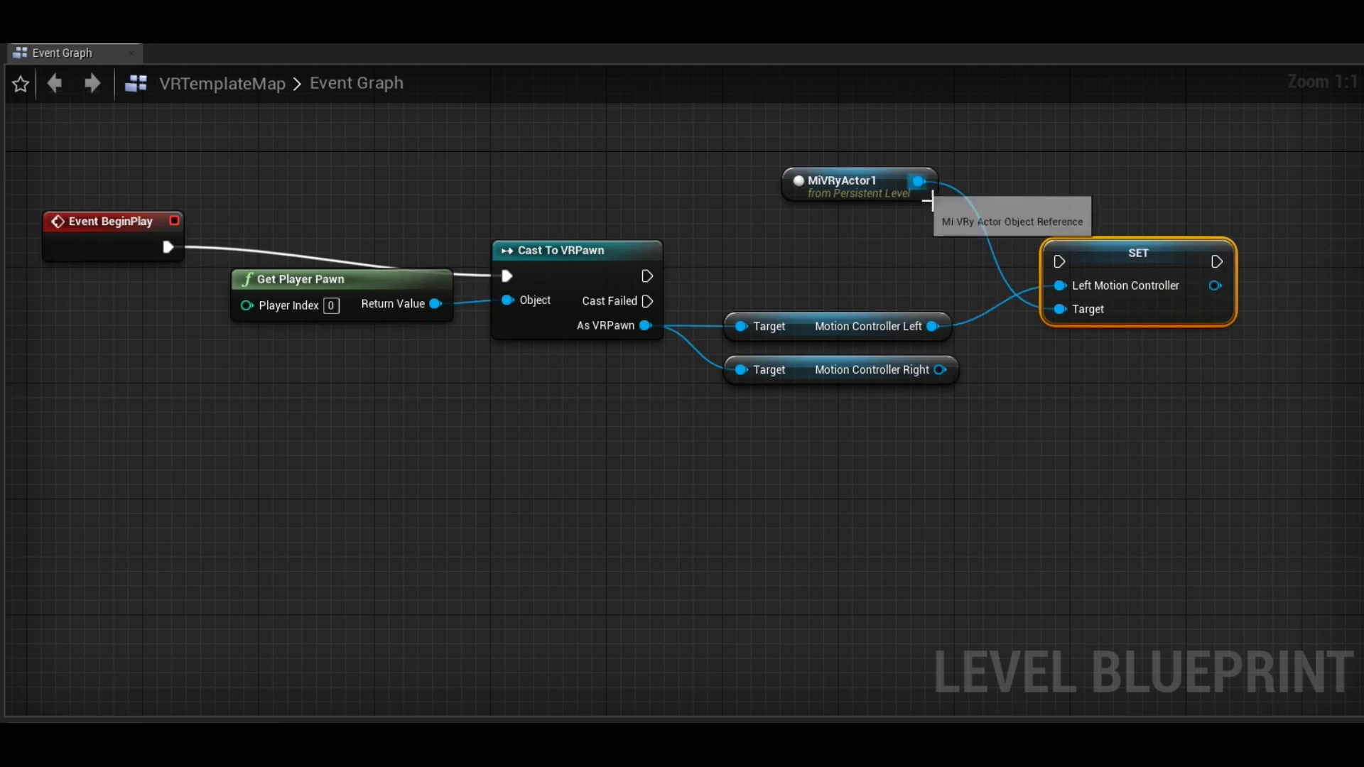
Connect MiVRyActor1 to the SET node's Target and widen the outliner and Details panels.
{"action": "left_click_drag", "start_coordinate": [918, 181], "coordinate": [1024, 399]}
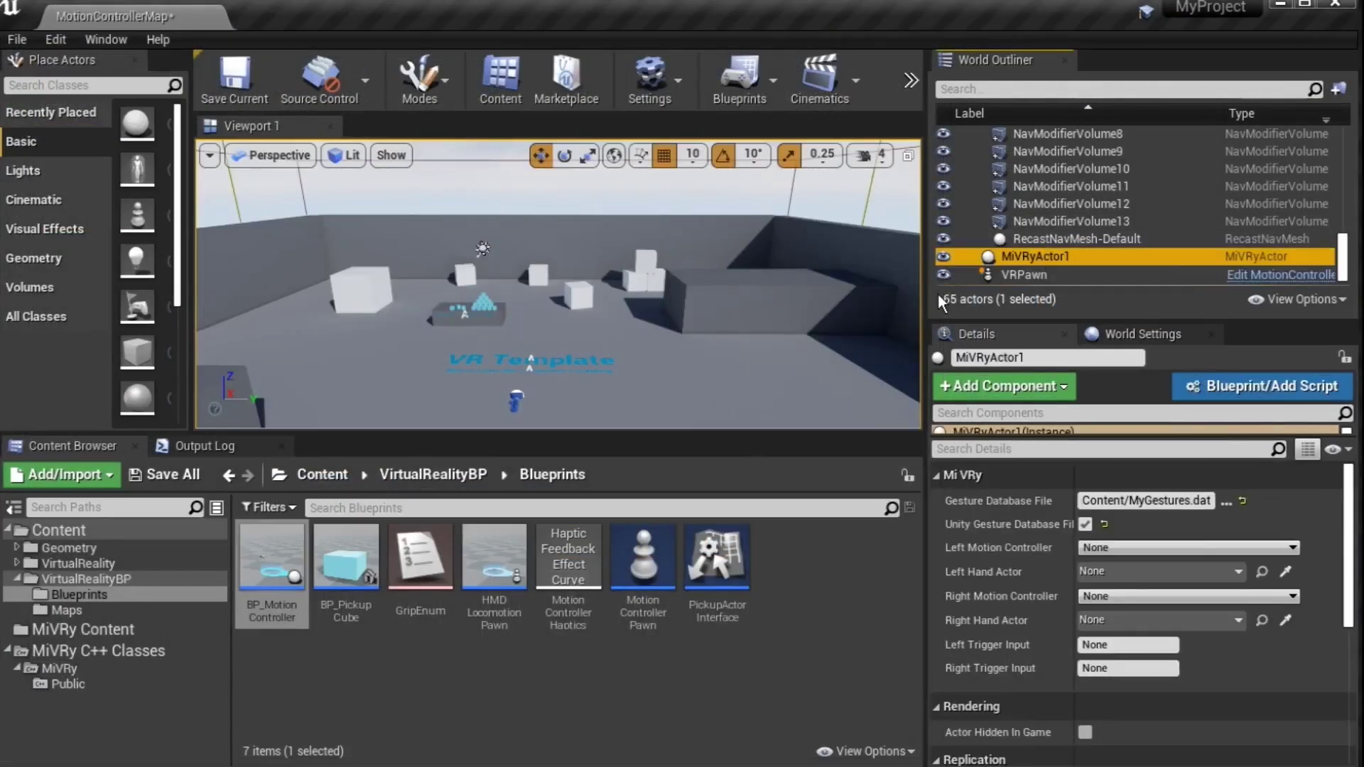
{"action": "left_click_drag", "start_coordinate": [939, 300], "coordinate": [909, 294]}
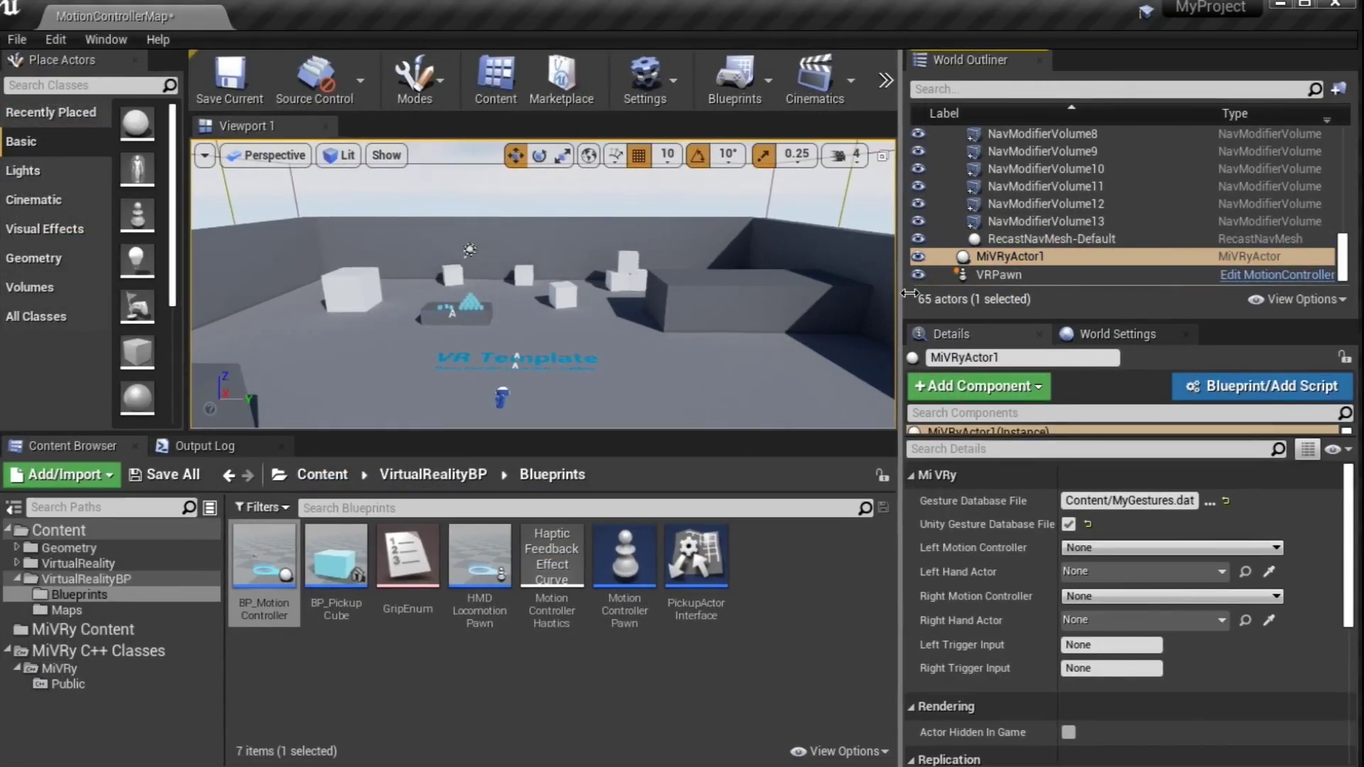
{"action": "mouse_move", "coordinate": [987, 656]}
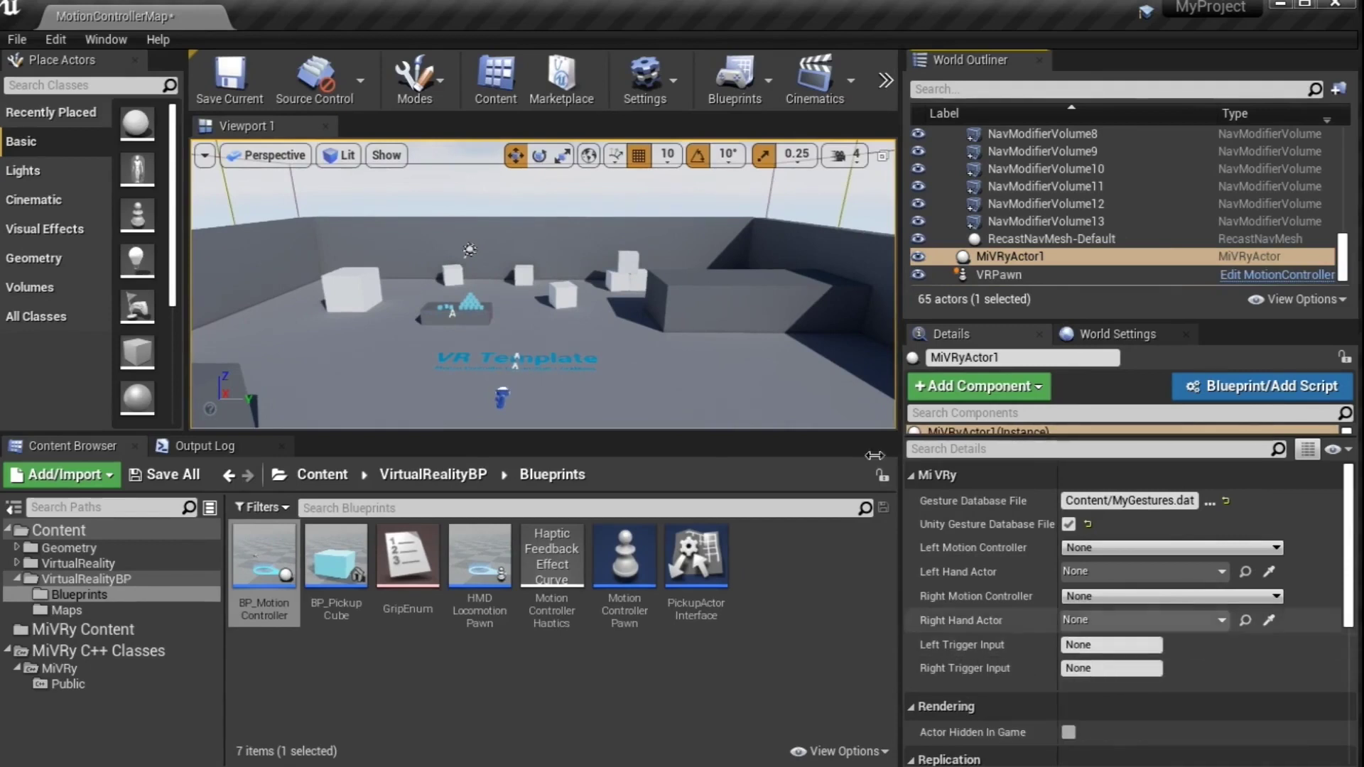
In Project Settings > Input, add action mapping TriggerLeft bound to Oculus Touch (L) Trigger.
{"action": "left_click", "coordinate": [644, 79]}
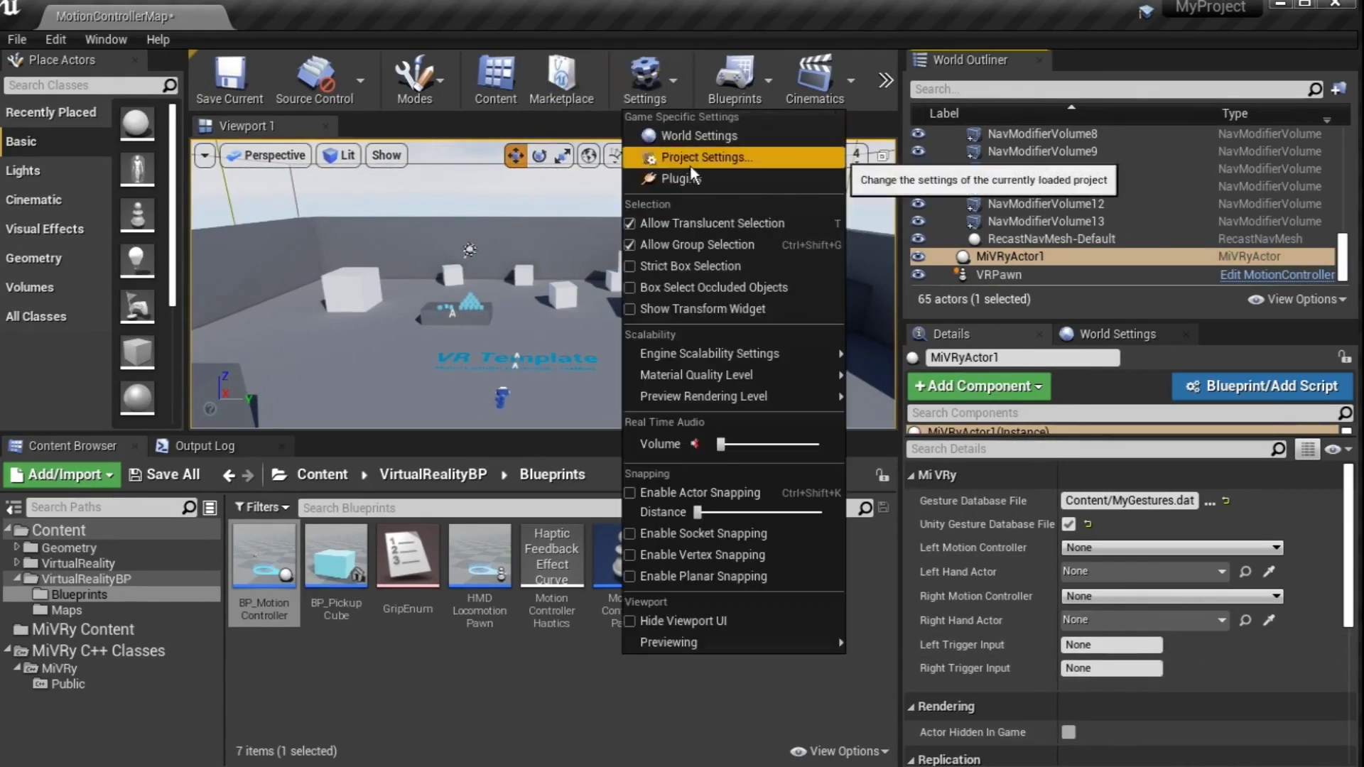
{"action": "left_click", "coordinate": [689, 158]}
{"action": "left_click_drag", "start_coordinate": [702, 229], "coordinate": [613, 64]}
{"action": "scroll", "coordinate": [240, 319], "scroll_direction": "down", "scroll_amount": 8}
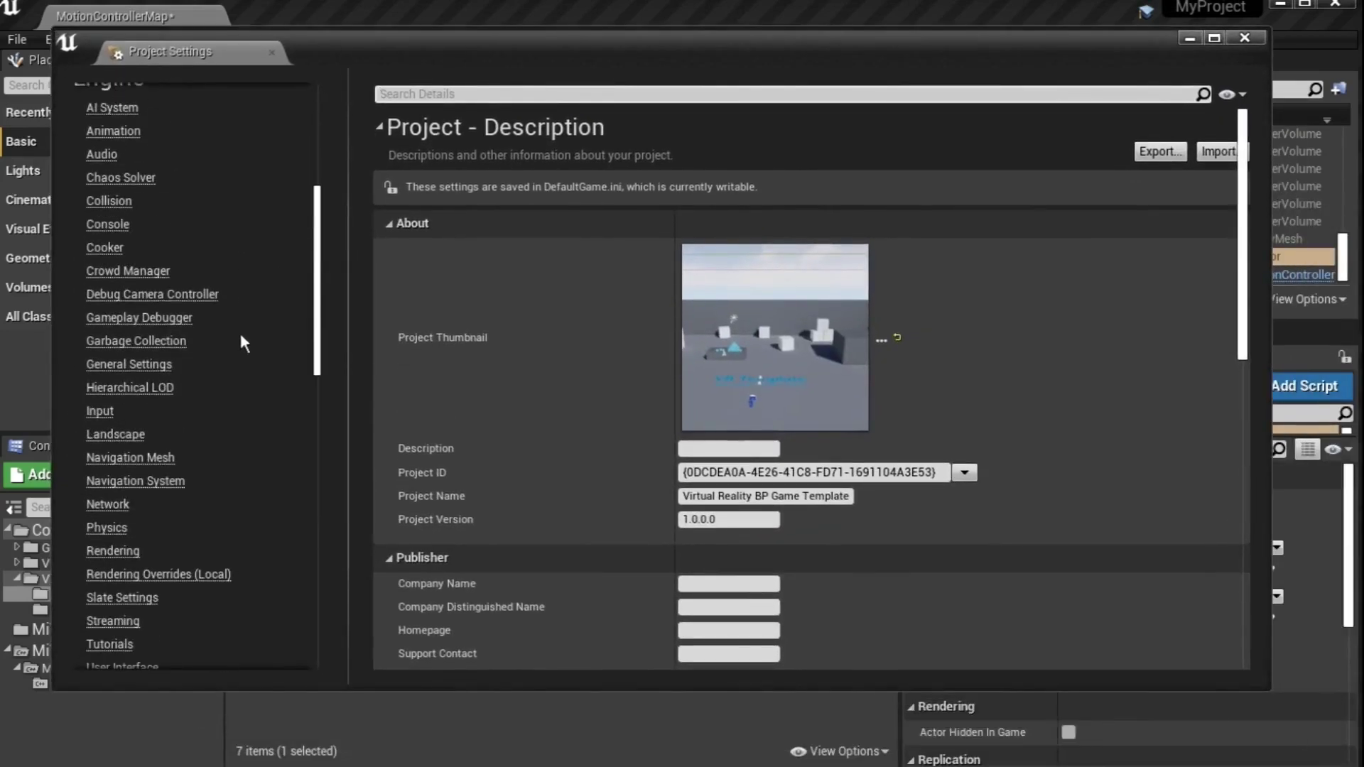
{"action": "left_click", "coordinate": [119, 416]}
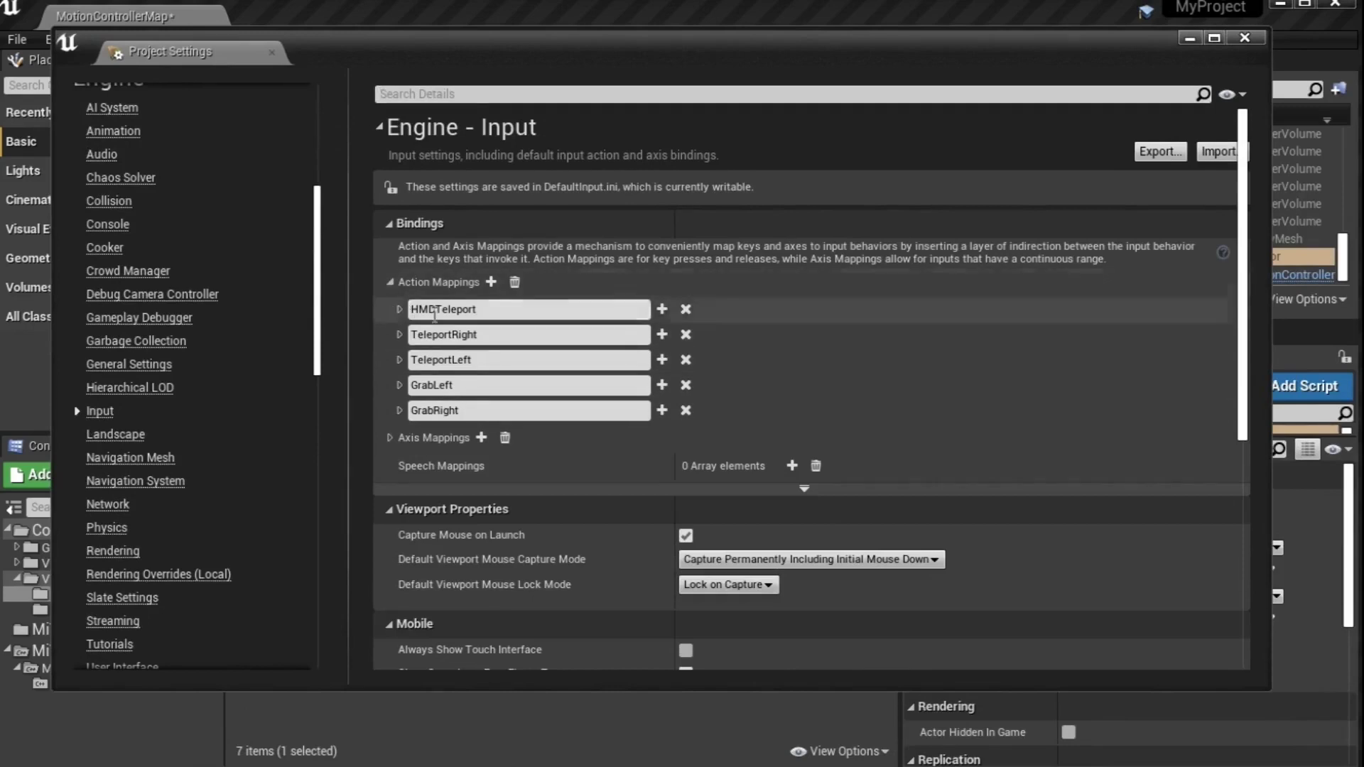
{"action": "left_click", "coordinate": [453, 386]}
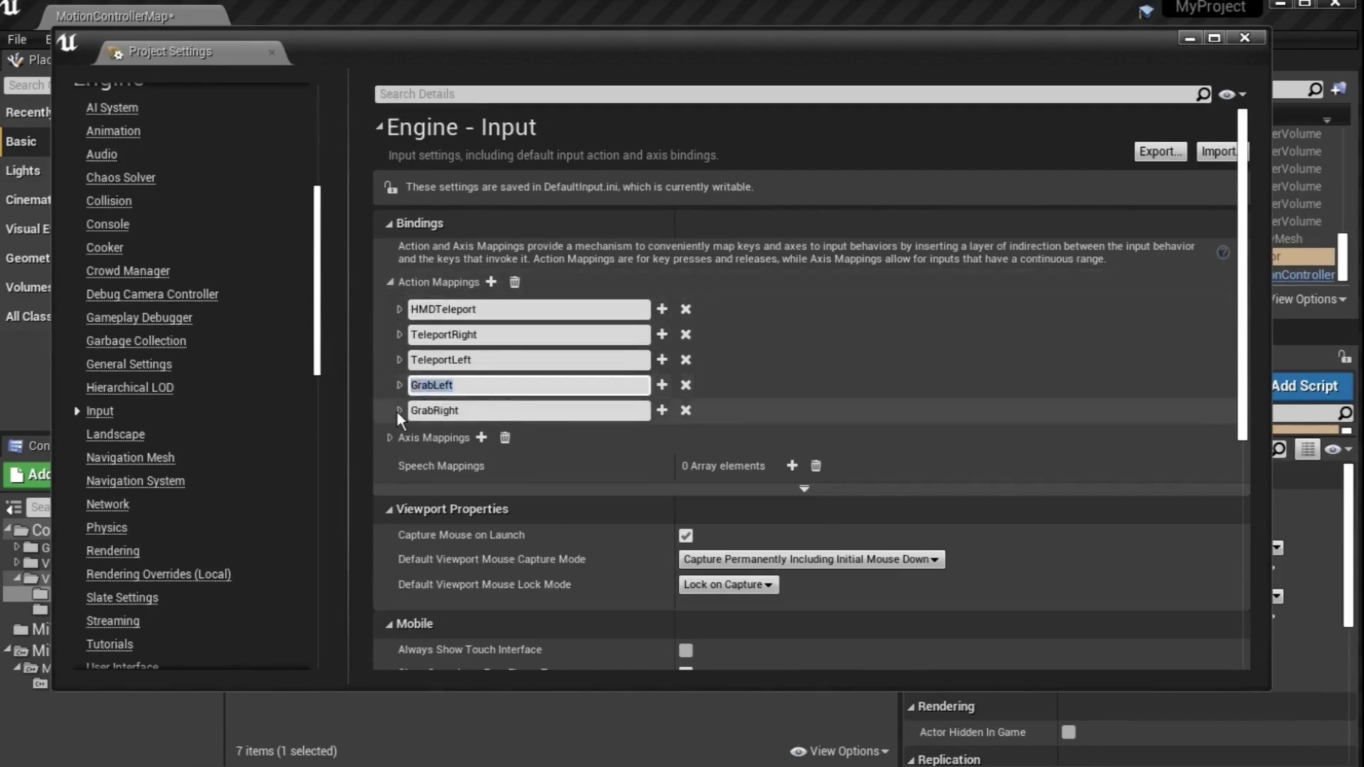
{"action": "left_click", "coordinate": [491, 282]}
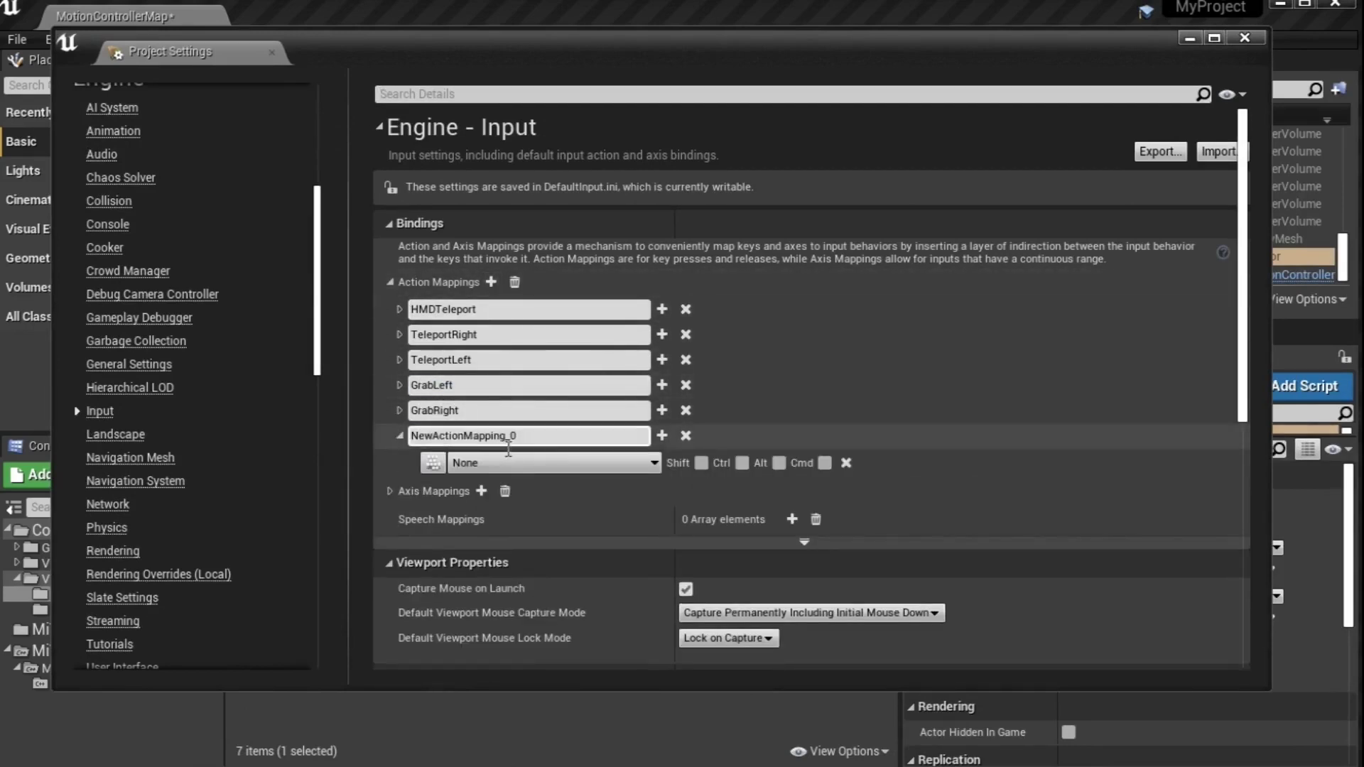
{"action": "left_click", "coordinate": [540, 444]}
{"action": "type", "text": "LTr"}
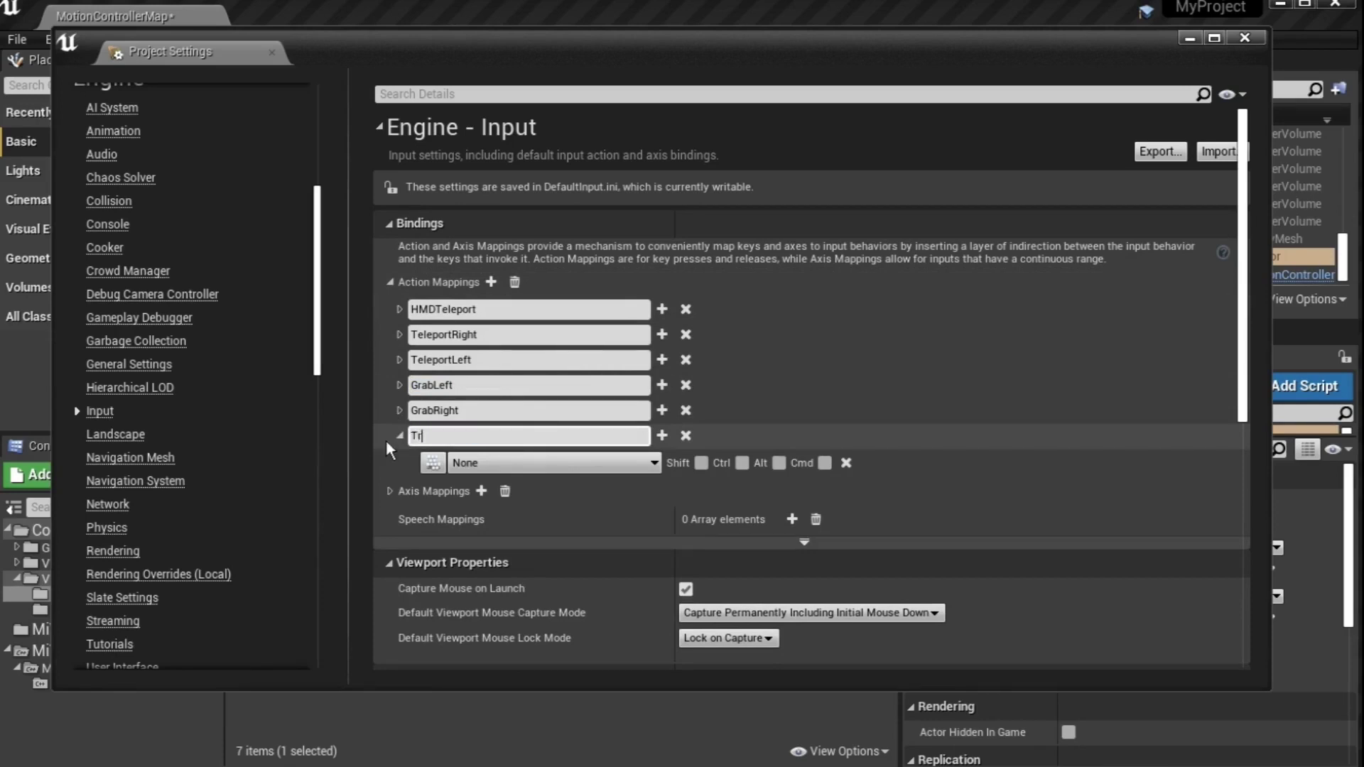
{"action": "type", "text": "iggerLeft"}
{"action": "key", "text": "Return"}
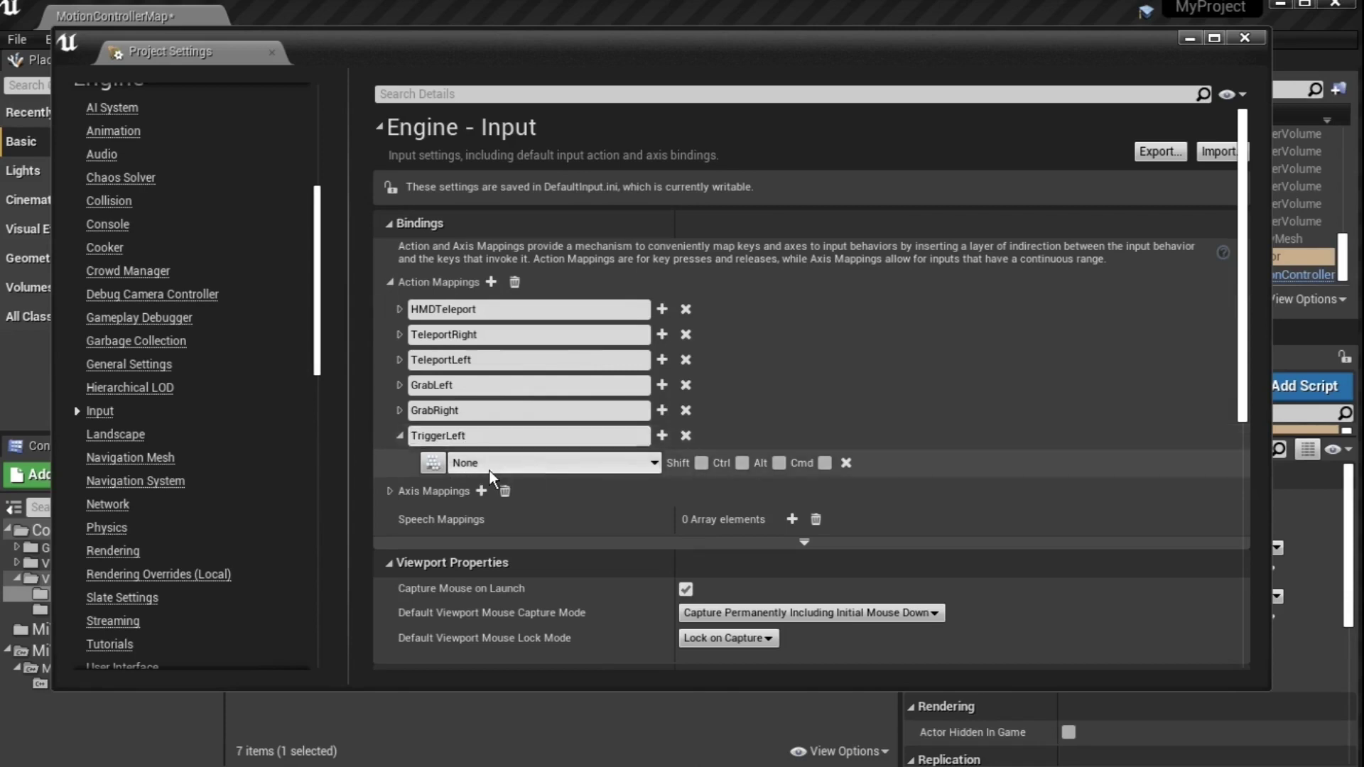
{"action": "left_click", "coordinate": [649, 464]}
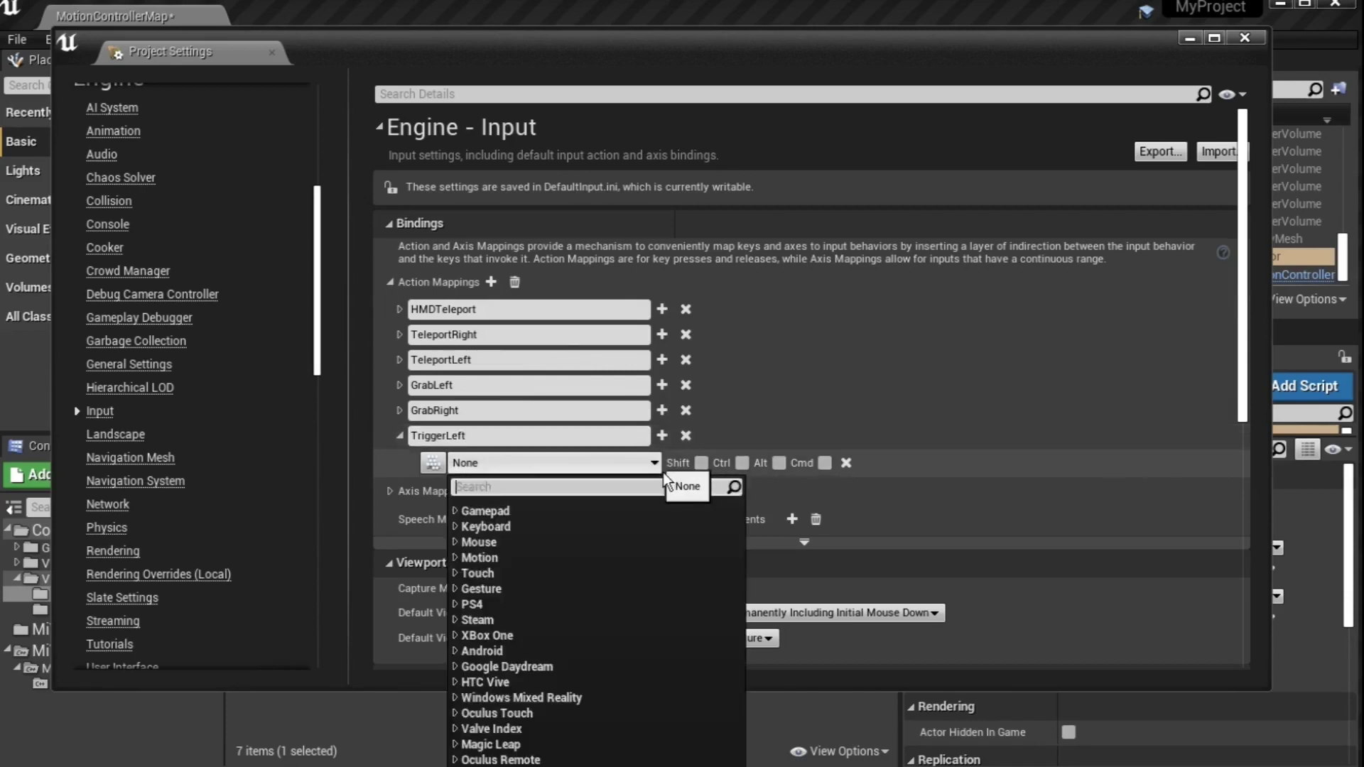
{"action": "type", "text": "Trigger"}
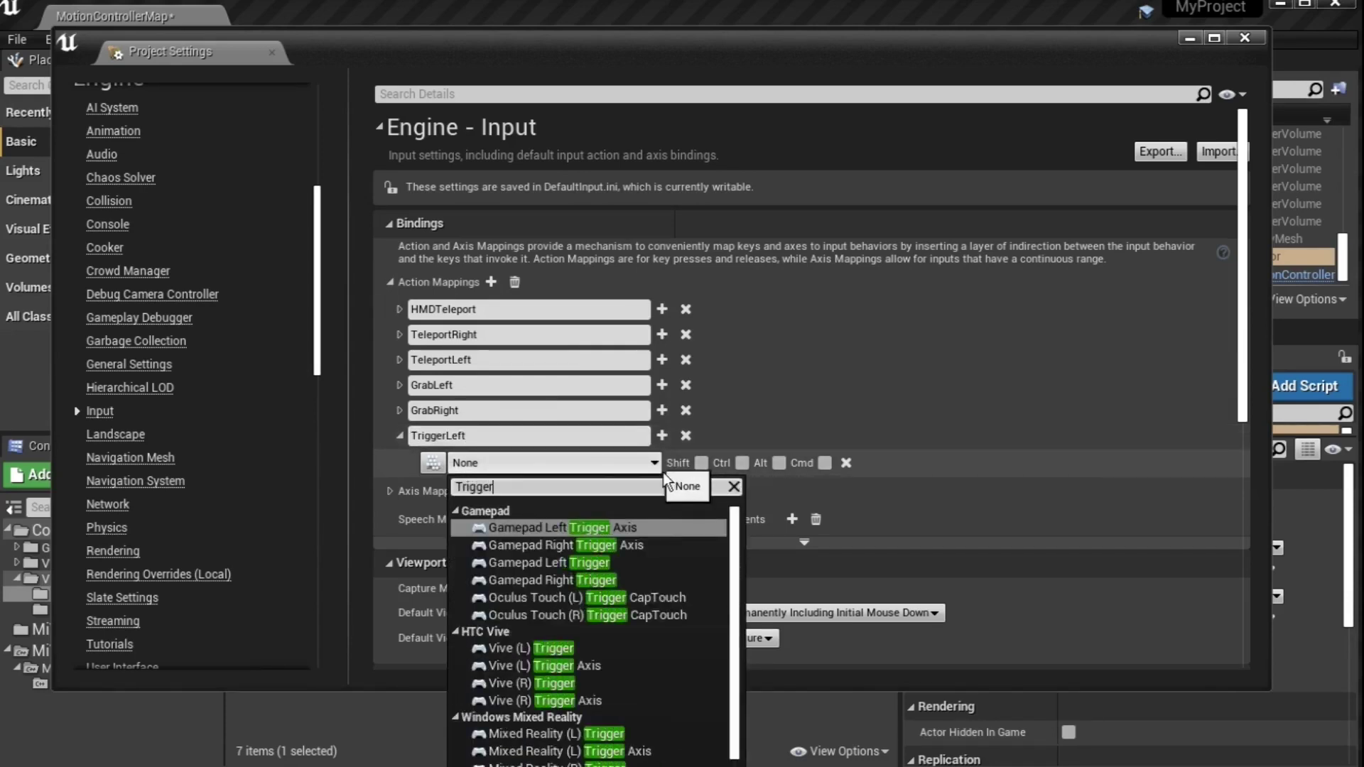
{"action": "scroll", "coordinate": [694, 726], "scroll_direction": "down", "scroll_amount": 3}
{"action": "left_click", "coordinate": [682, 731]}
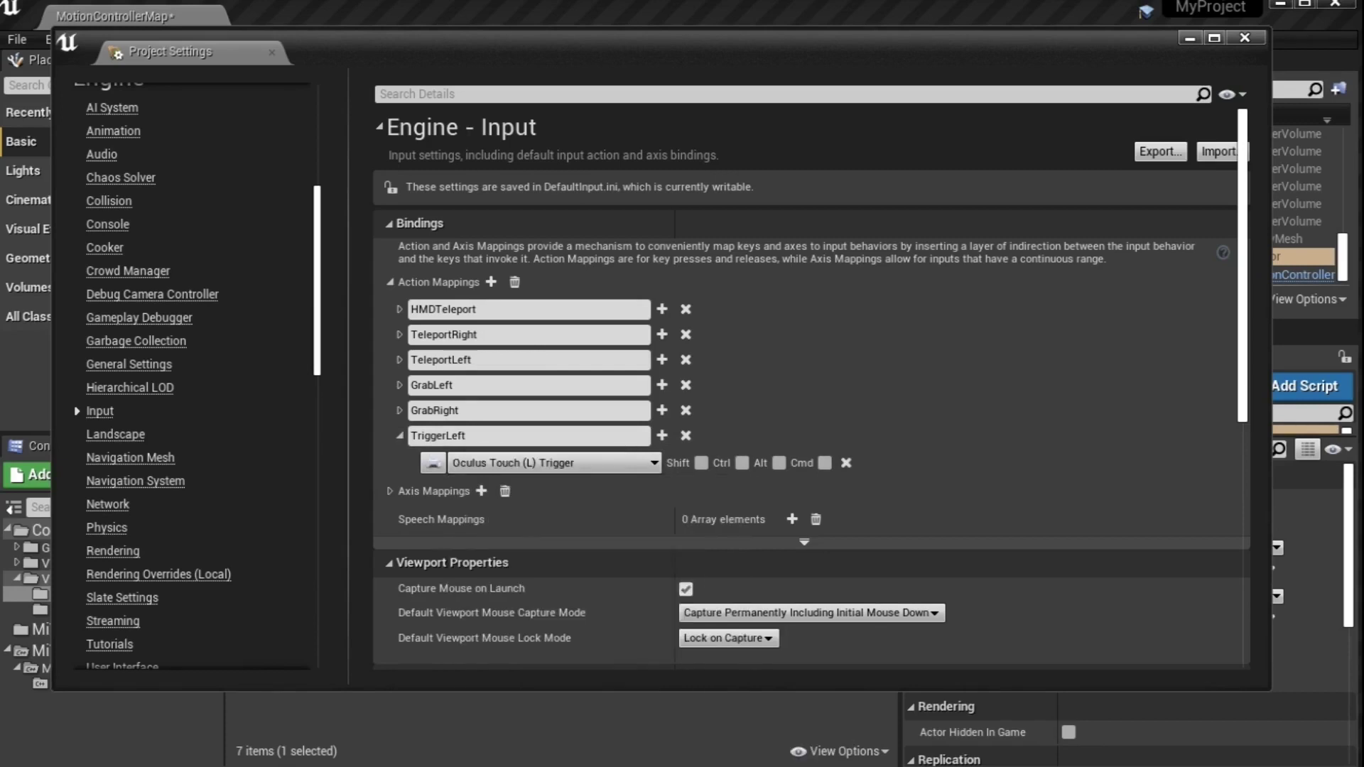
Add action mapping TriggerRight bound to Oculus Touch (R) Trigger.
{"action": "left_click", "coordinate": [491, 282]}
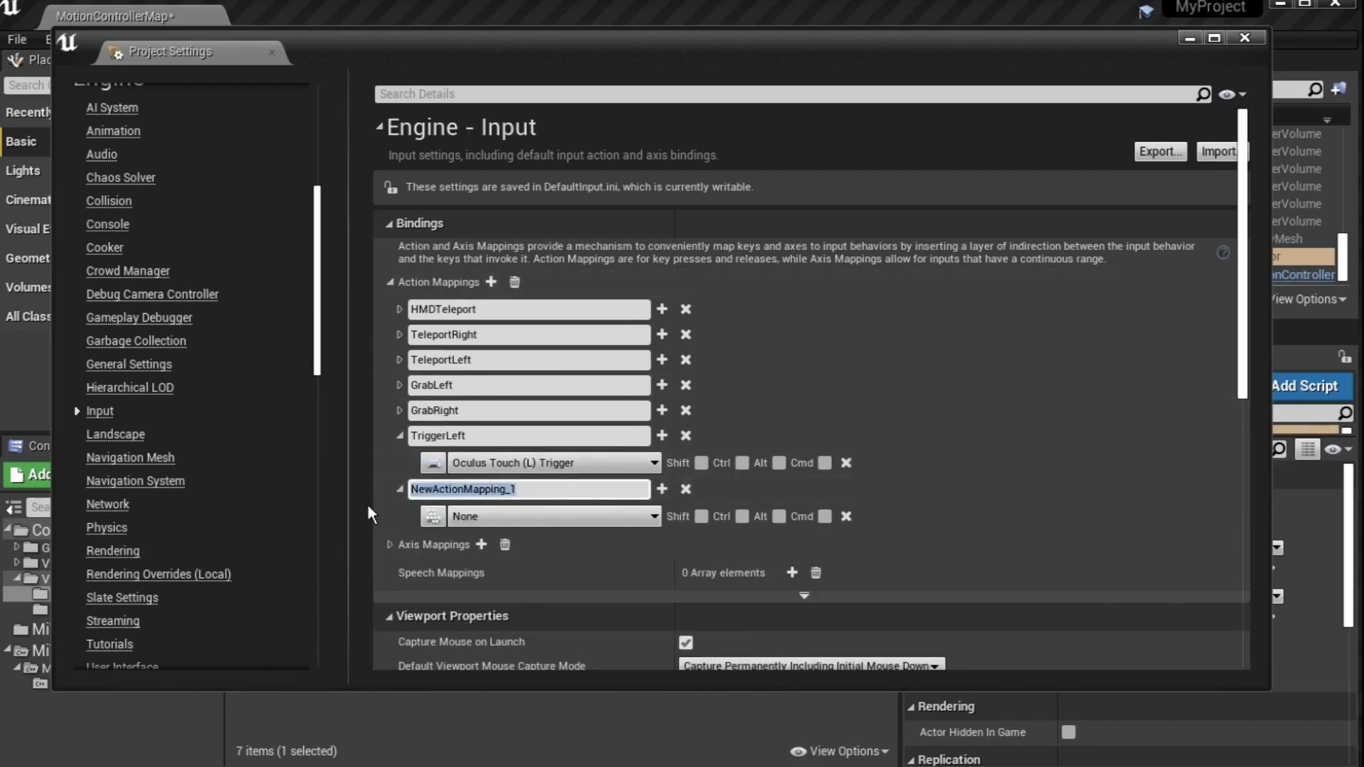
{"action": "type", "text": "TriggerRight"}
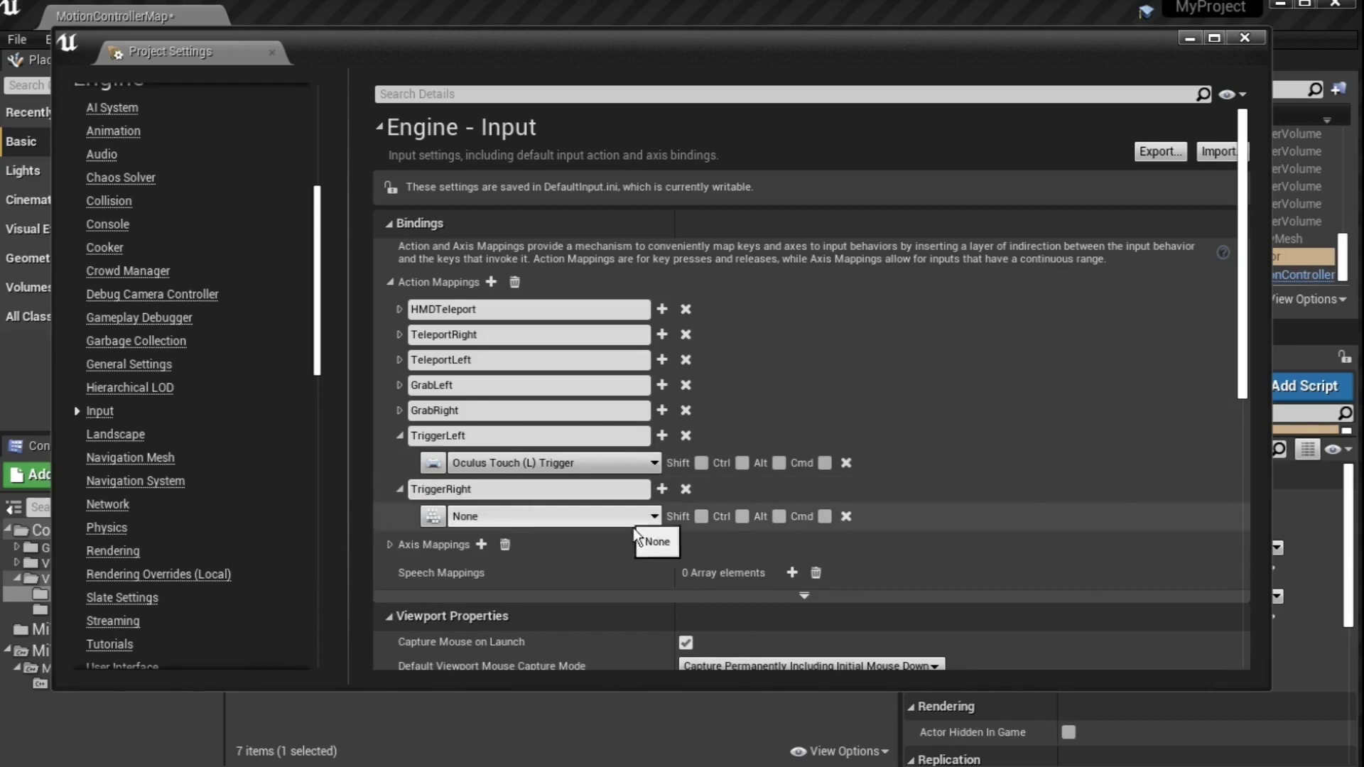
{"action": "left_click", "coordinate": [656, 520]}
{"action": "type", "text": "Oculus Touch (R) Trigger"}
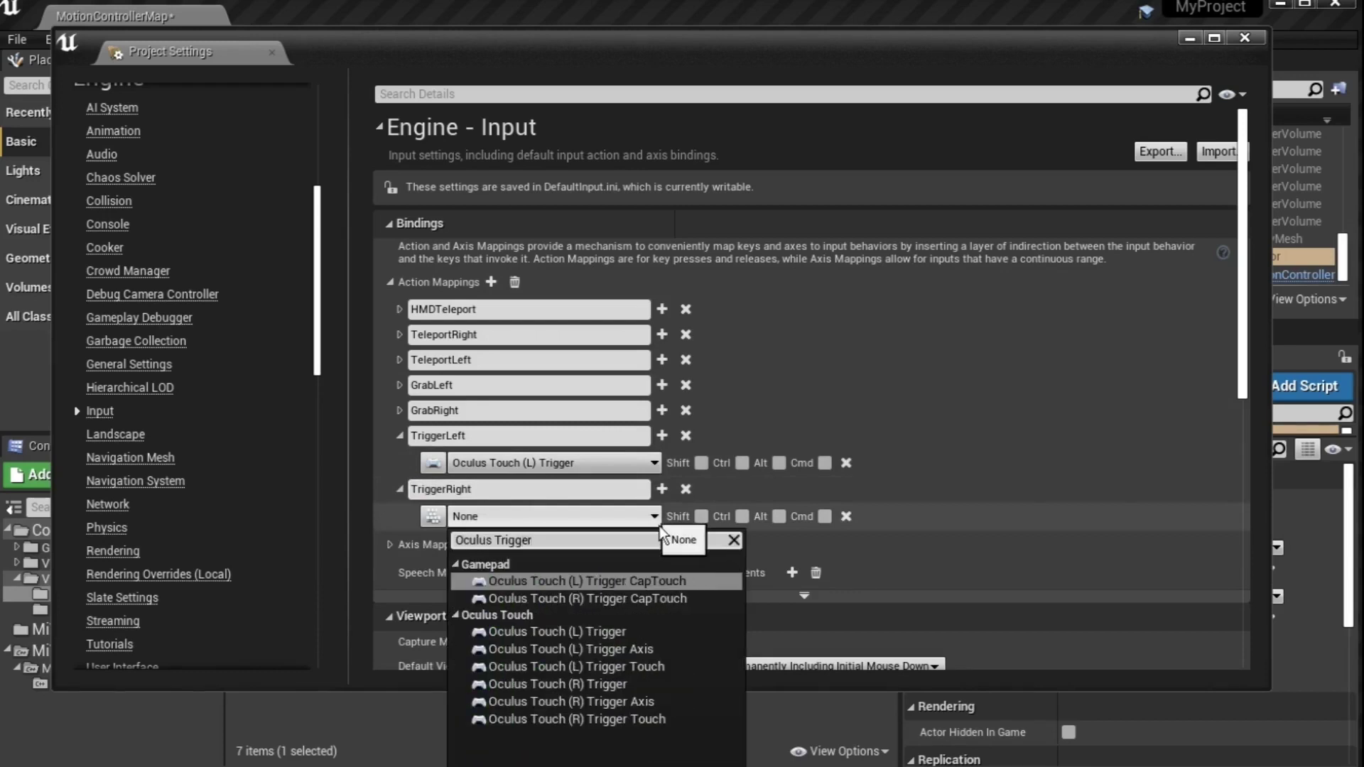
{"action": "left_click", "coordinate": [643, 686]}
{"action": "left_click", "coordinate": [540, 435]}
{"action": "key", "text": "ctrl+c"}
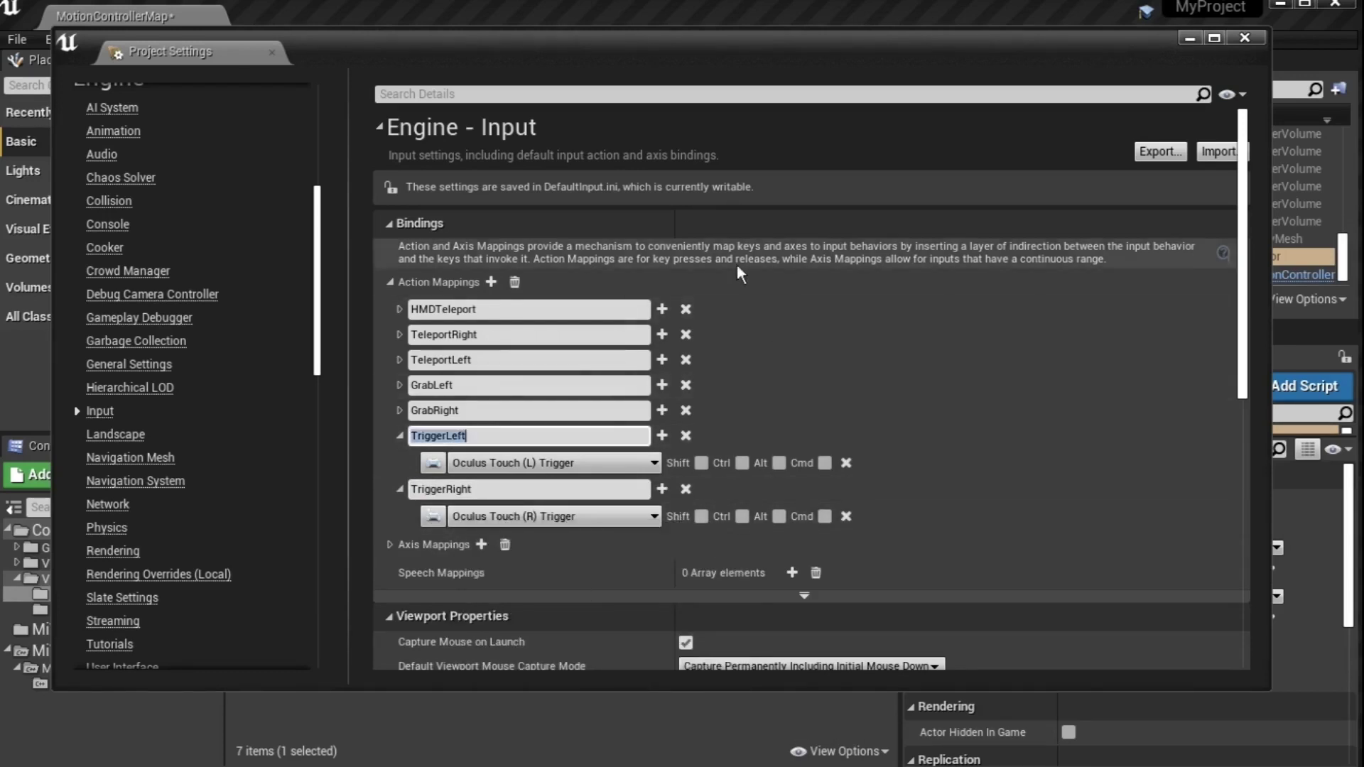
Set MiVRyActor1's Left and Right Trigger Inputs to TriggerLeft and TriggerRight.
{"action": "left_click", "coordinate": [1245, 38]}
{"action": "left_click", "coordinate": [1112, 644]}
{"action": "key", "text": "ctrl+v"}
{"action": "left_click", "coordinate": [1112, 667]}
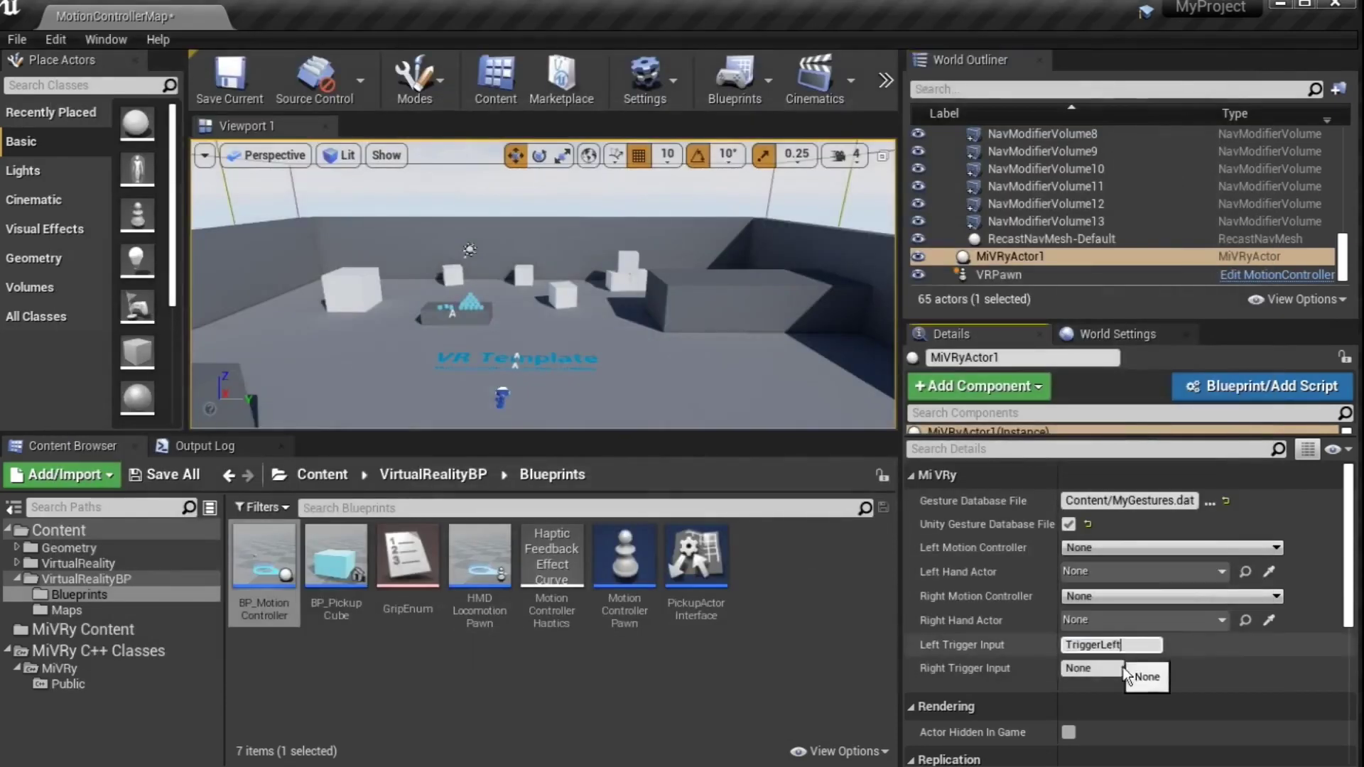
{"action": "type", "text": "TriggerRight"}
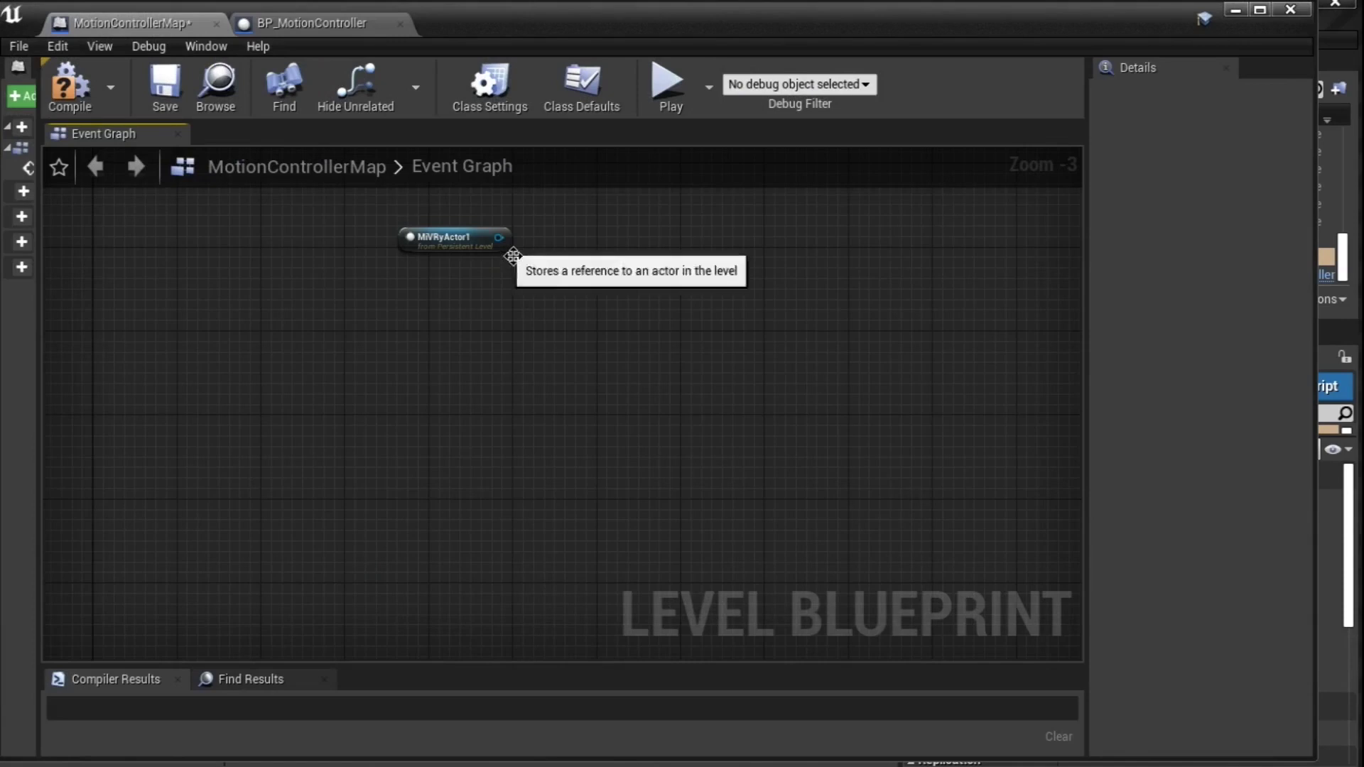
Add a Bind Event to On Gesture Identified Delegate from MiVRyActor1 and arrange it beside its custom event.
{"action": "scroll", "coordinate": [426, 281], "scroll_direction": "up", "scroll_amount": 2}
{"action": "left_click_drag", "start_coordinate": [545, 245], "coordinate": [640, 320]}
{"action": "type", "text": "Deleg"}
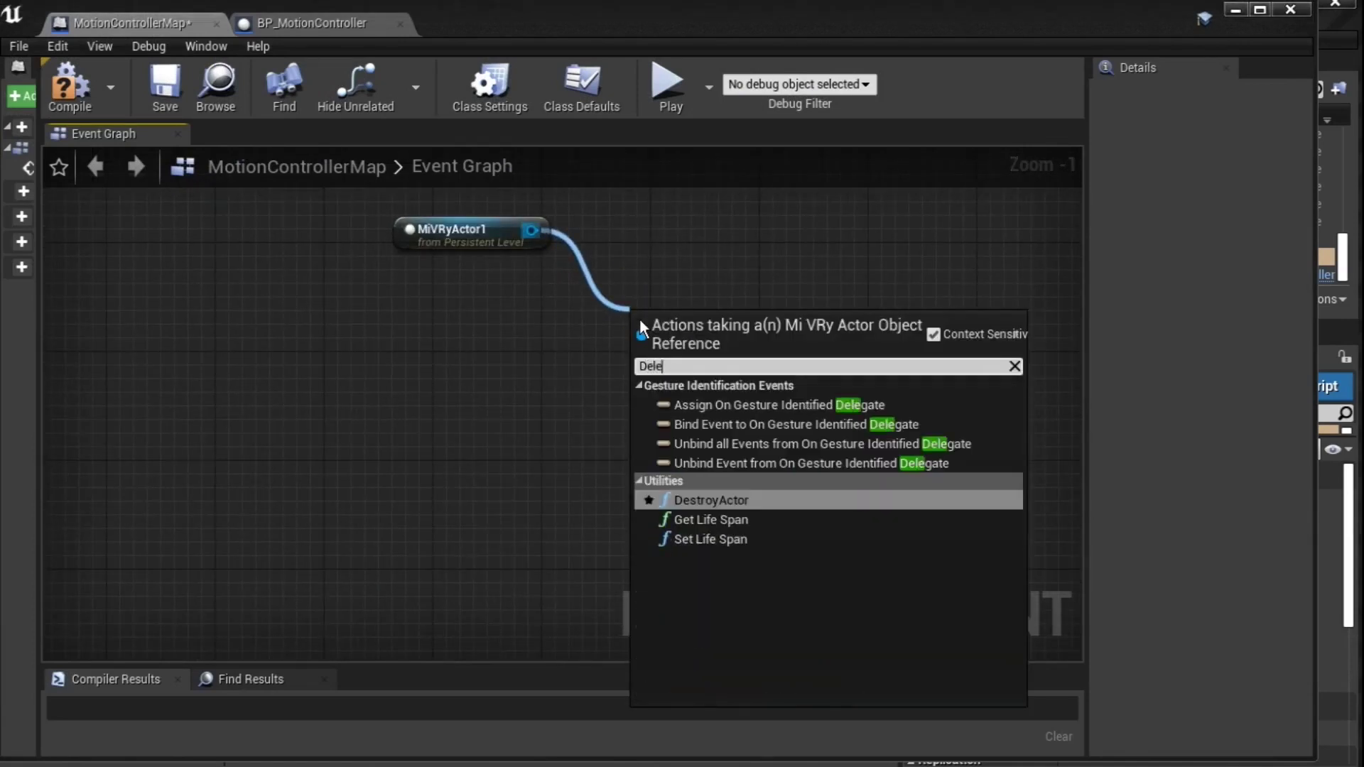
{"action": "left_click", "coordinate": [757, 422]}
{"action": "left_click_drag", "start_coordinate": [767, 307], "coordinate": [765, 243]}
{"action": "left_click_drag", "start_coordinate": [660, 462], "coordinate": [557, 390]}
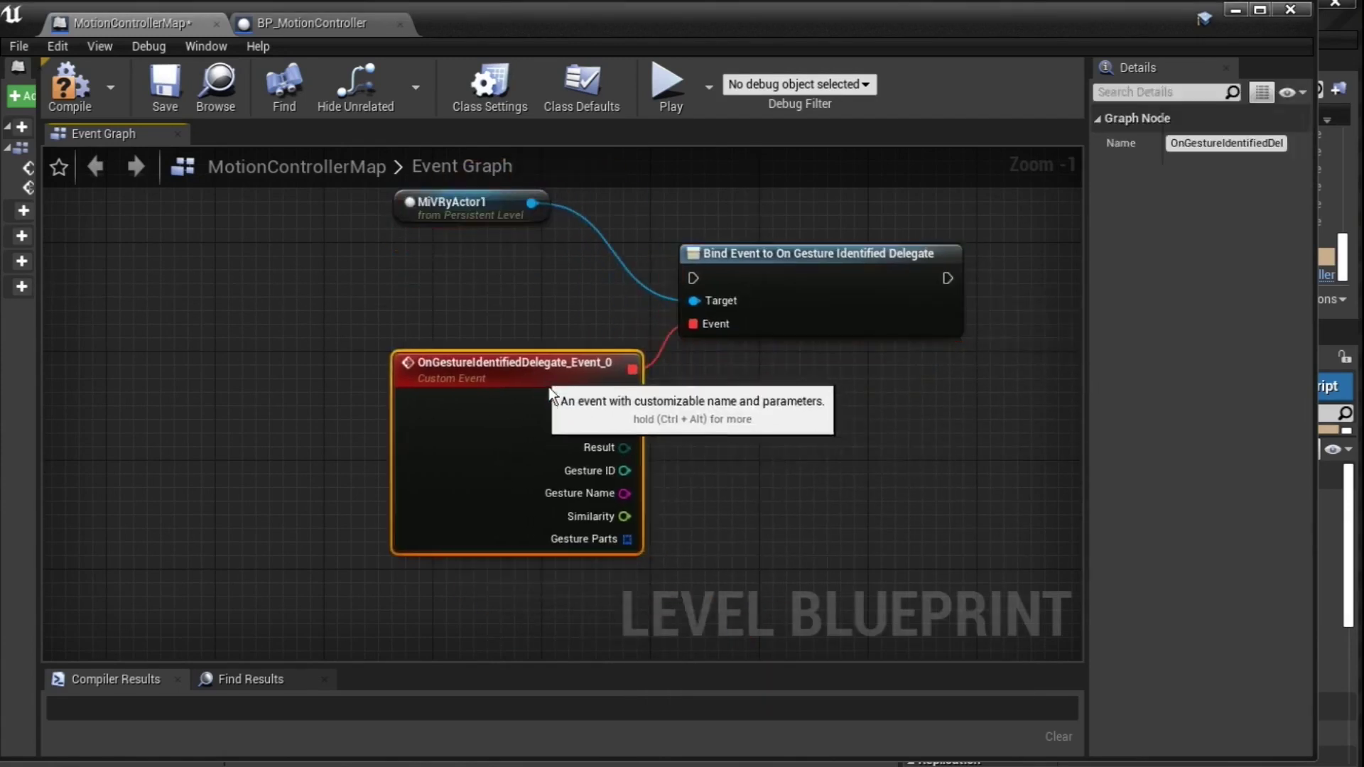
{"action": "left_click", "coordinate": [710, 493]}
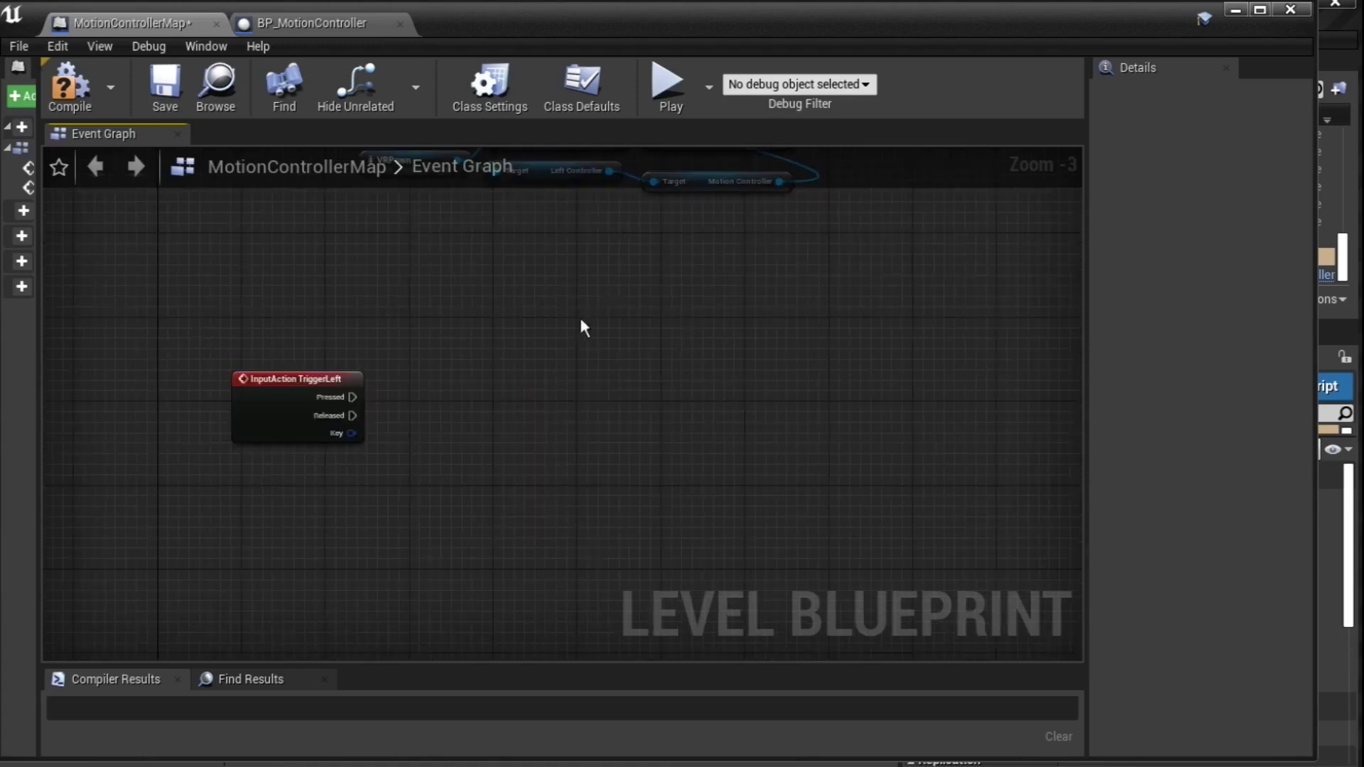
Add Start Gesturing on MiVRyActor1 and run it from InputAction TriggerLeft Pressed.
{"action": "key", "text": "ctrl+v"}
{"action": "left_click_drag", "start_coordinate": [610, 334], "coordinate": [513, 377]}
{"action": "type", "text": "St"}
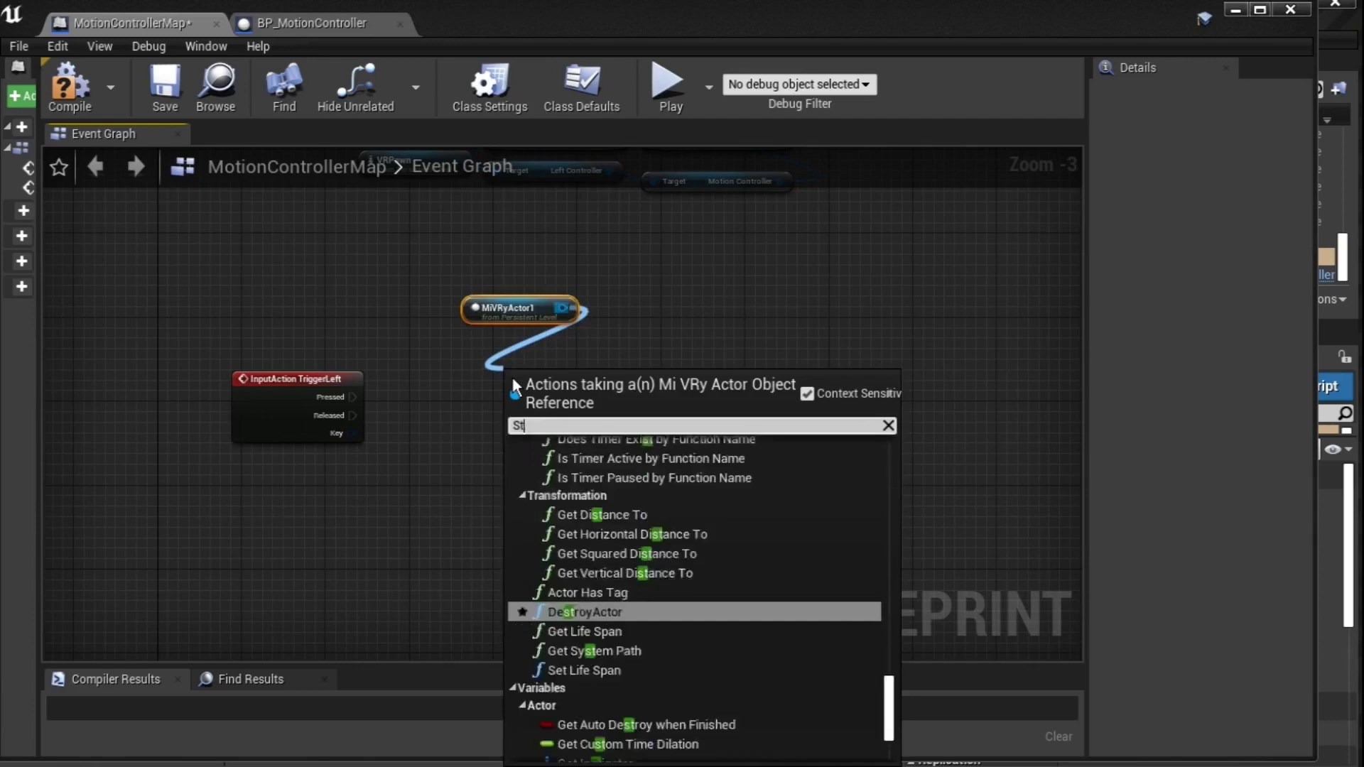
{"action": "type", "text": "ar"}
{"action": "left_click", "coordinate": [618, 468]}
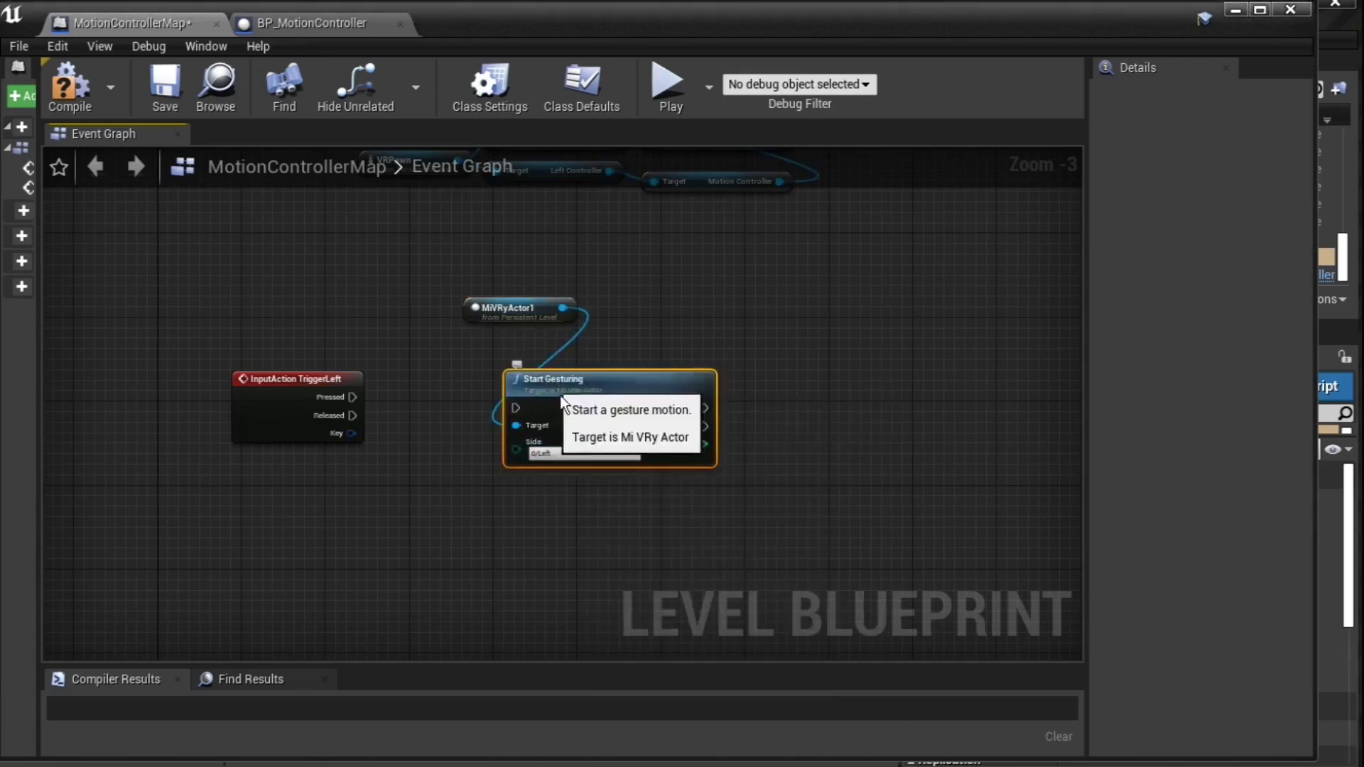
{"action": "left_click_drag", "start_coordinate": [352, 397], "coordinate": [504, 397]}
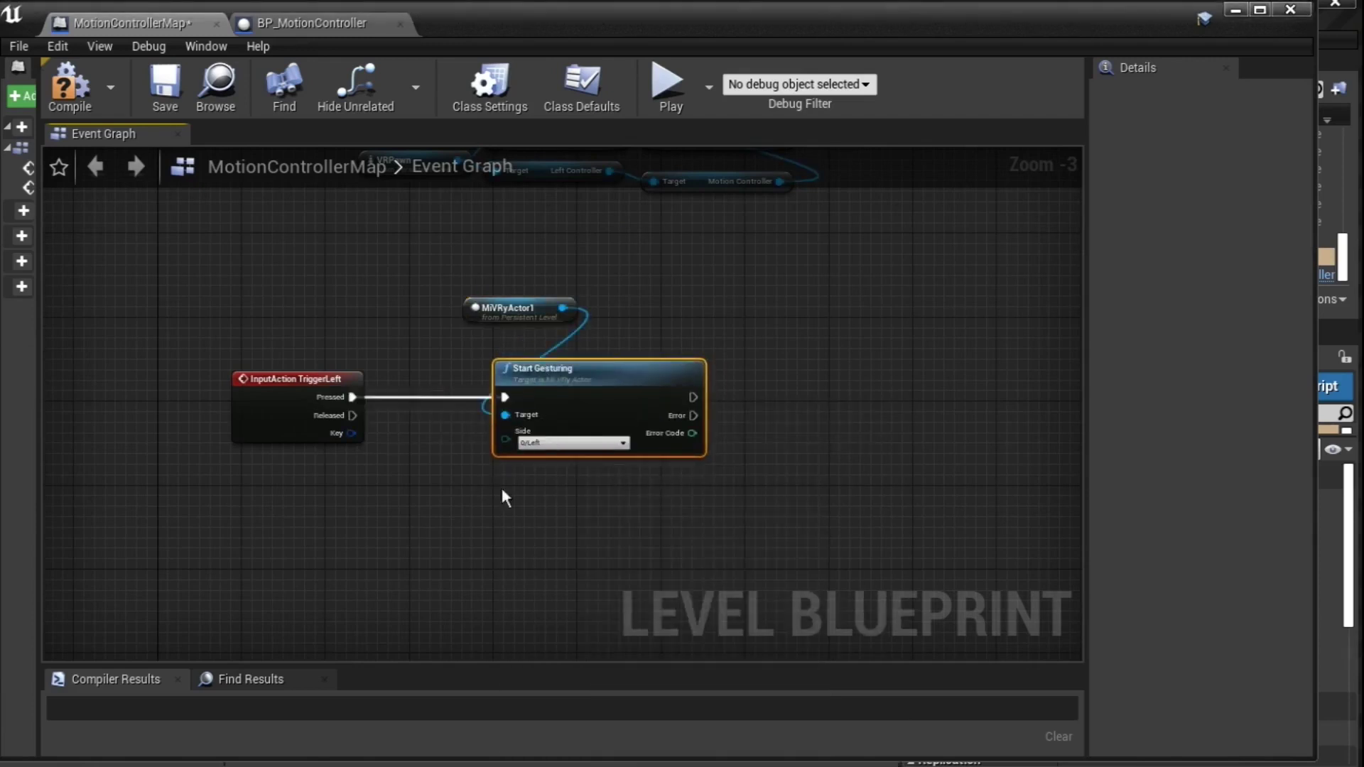
{"action": "left_click", "coordinate": [560, 476]}
{"action": "scroll", "coordinate": [561, 475], "scroll_direction": "up", "scroll_amount": 3}
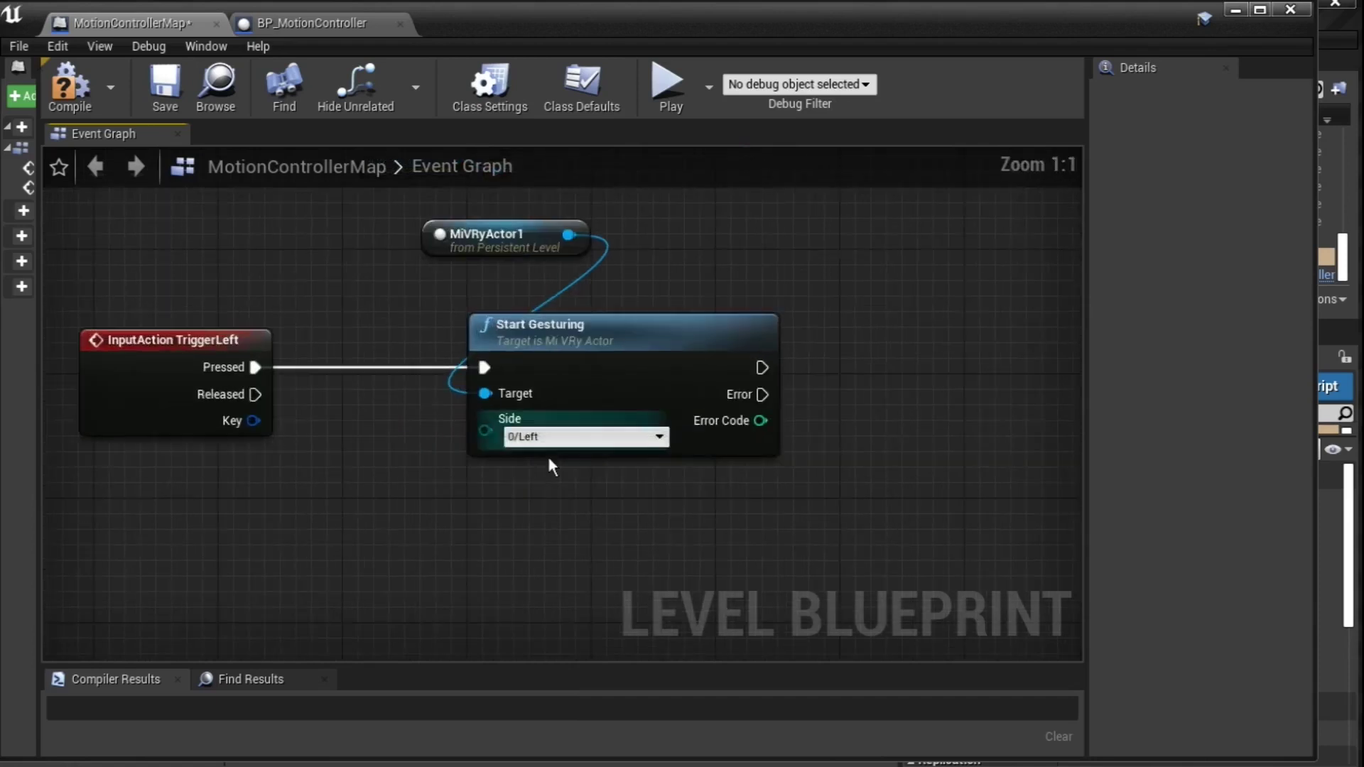
Add Stop Gesturing on MiVRyActor1 and run it from InputAction TriggerLeft Released.
{"action": "left_click_drag", "start_coordinate": [551, 396], "coordinate": [473, 531], "text": "ctrl"}
{"action": "type", "text": "Stop"}
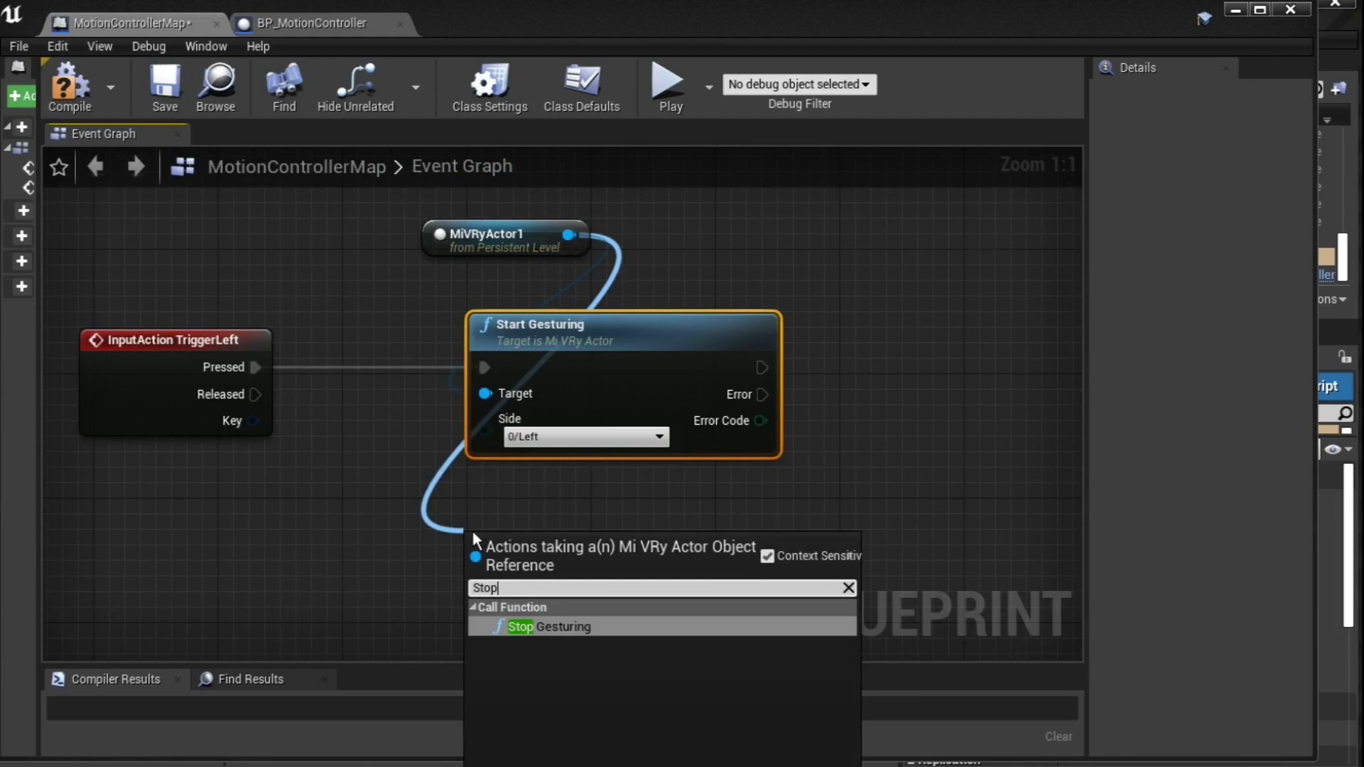
{"action": "left_click", "coordinate": [548, 626]}
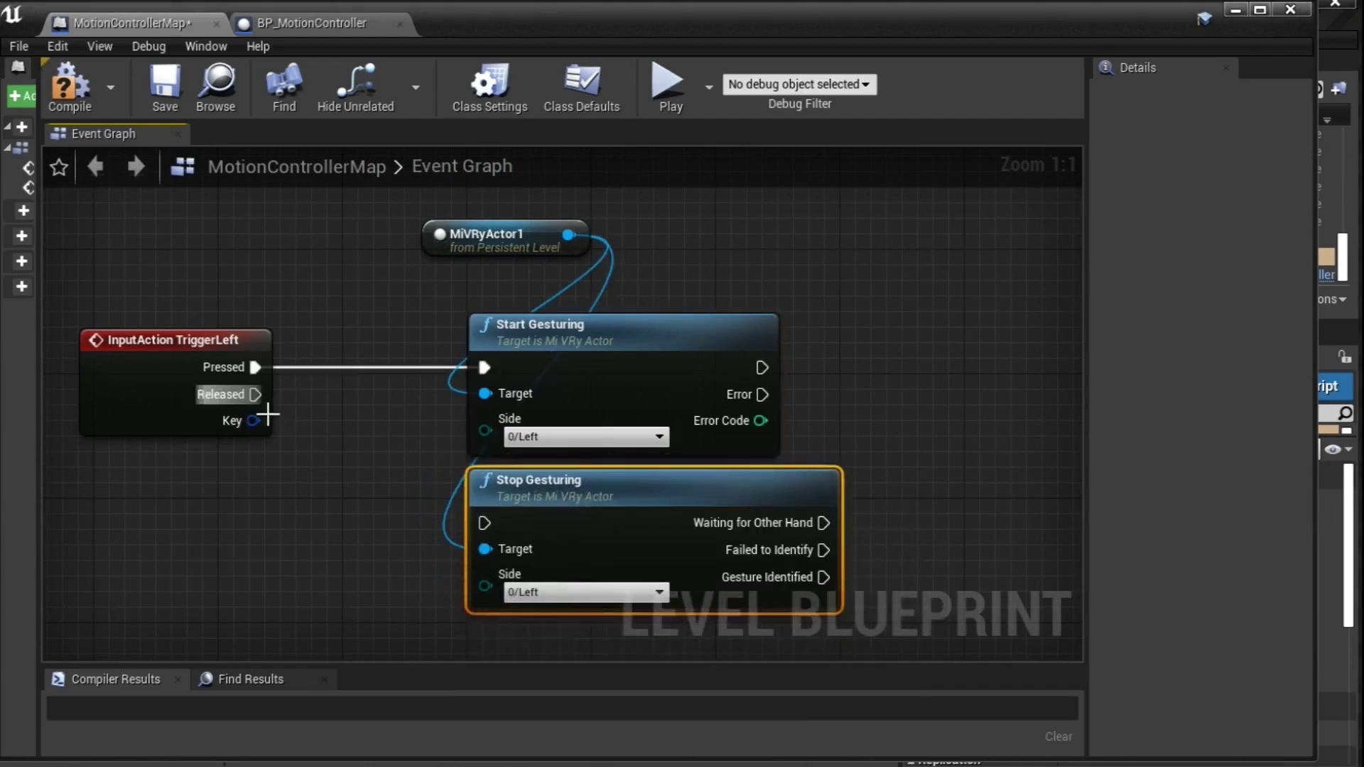
{"action": "left_click_drag", "start_coordinate": [257, 395], "coordinate": [485, 523]}
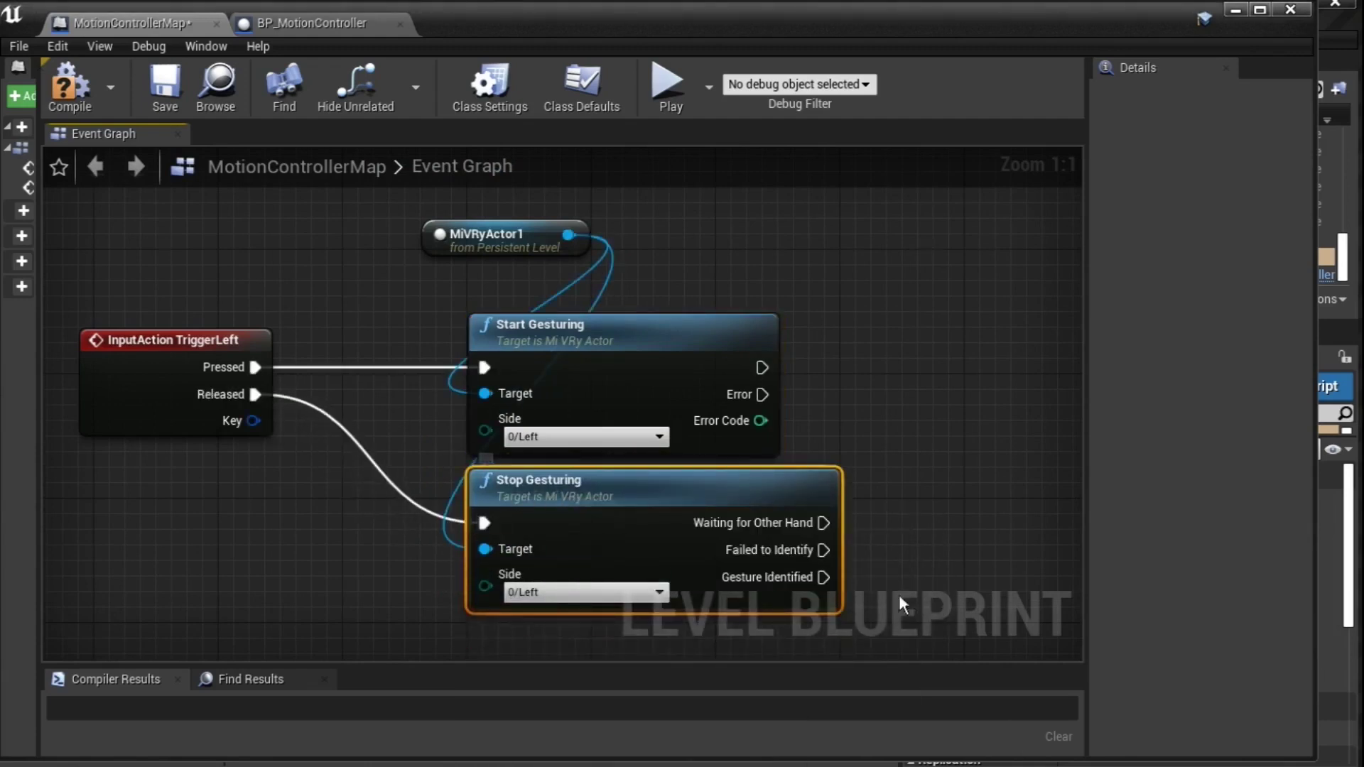
{"action": "left_click", "coordinate": [875, 586]}
{"action": "right_click_drag", "start_coordinate": [932, 589], "coordinate": [717, 521]}
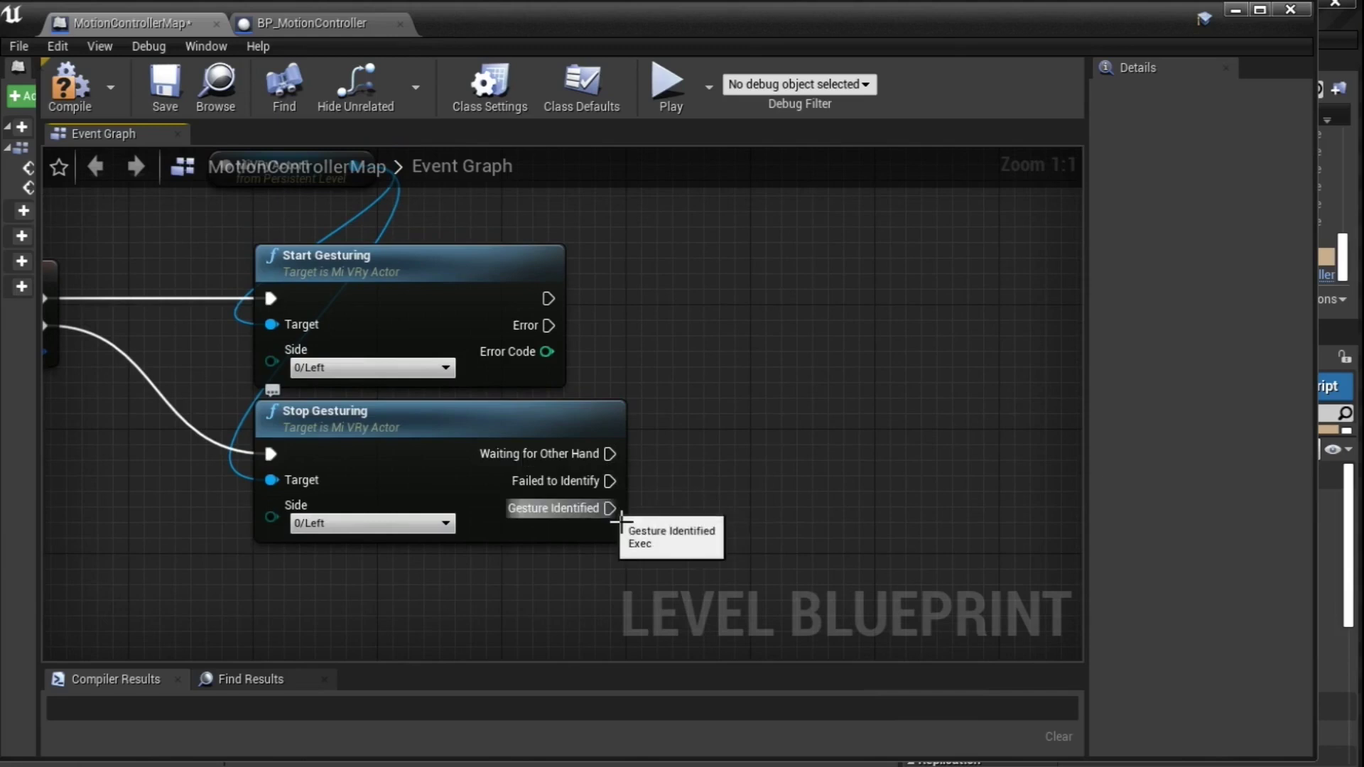
Add a Get Identified Gesture Info node from MiVRyActor1, triggered by Stop Gesturing's Gesture Identified output.
{"action": "right_click_drag", "start_coordinate": [731, 436], "coordinate": [691, 506]}
{"action": "left_click_drag", "start_coordinate": [351, 272], "coordinate": [709, 390]}
{"action": "type", "text": "Ident"}
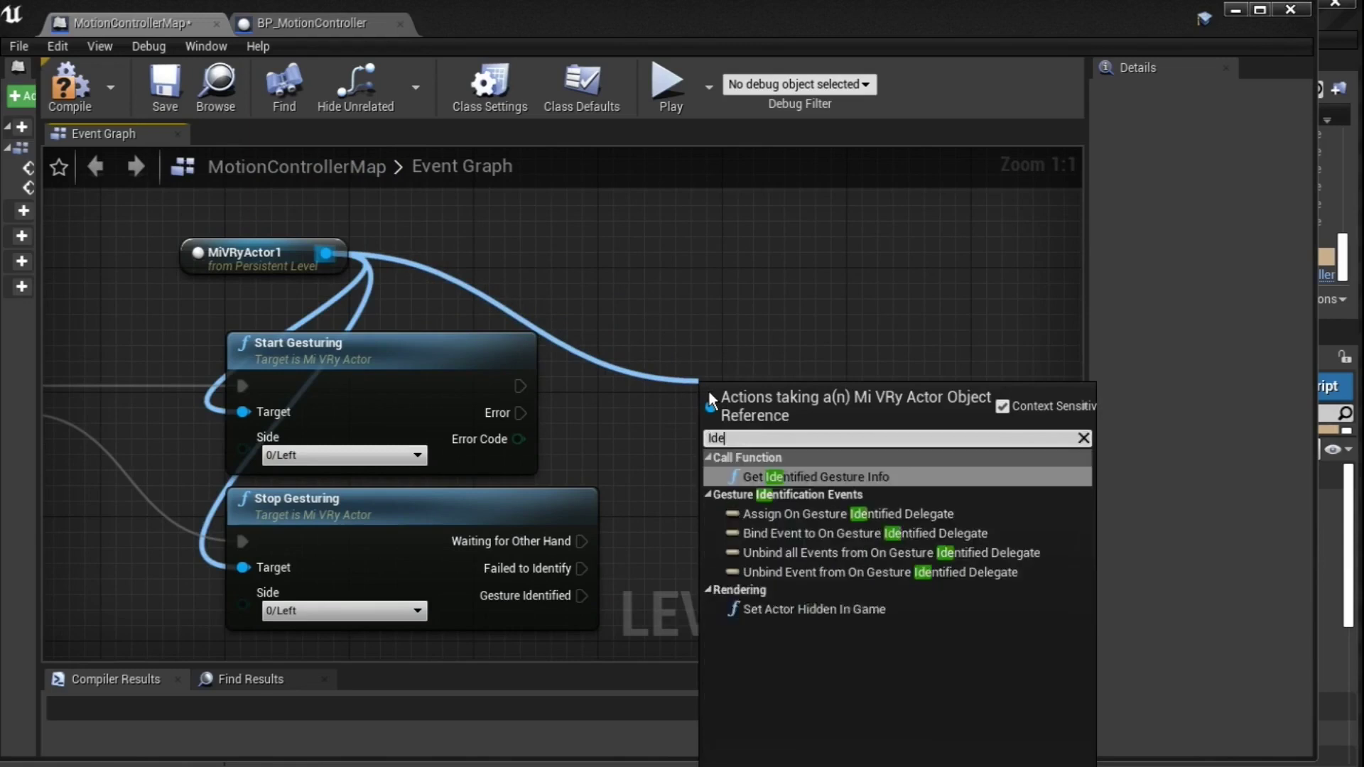
{"action": "left_click", "coordinate": [791, 484]}
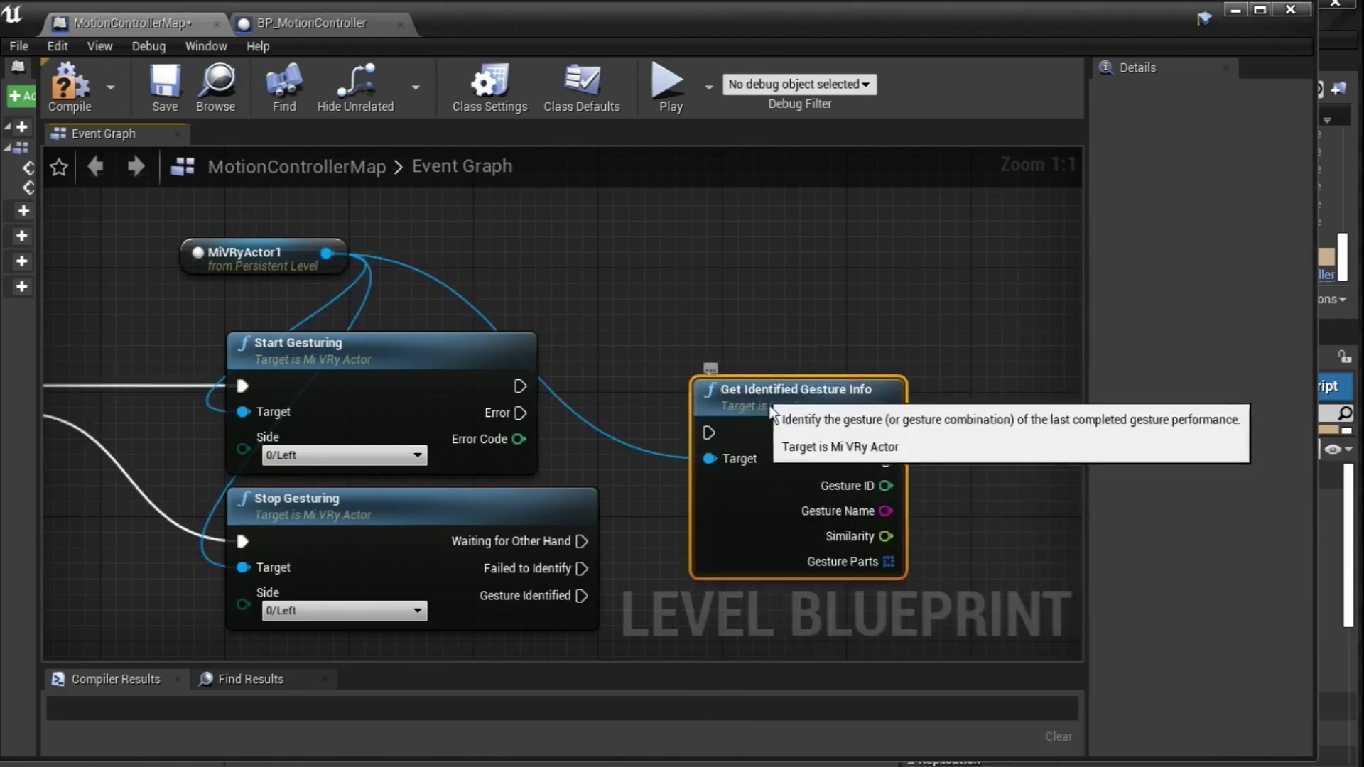
{"action": "left_click_drag", "start_coordinate": [596, 606], "coordinate": [771, 495]}
{"action": "right_click_drag", "start_coordinate": [1028, 561], "coordinate": [836, 447]}
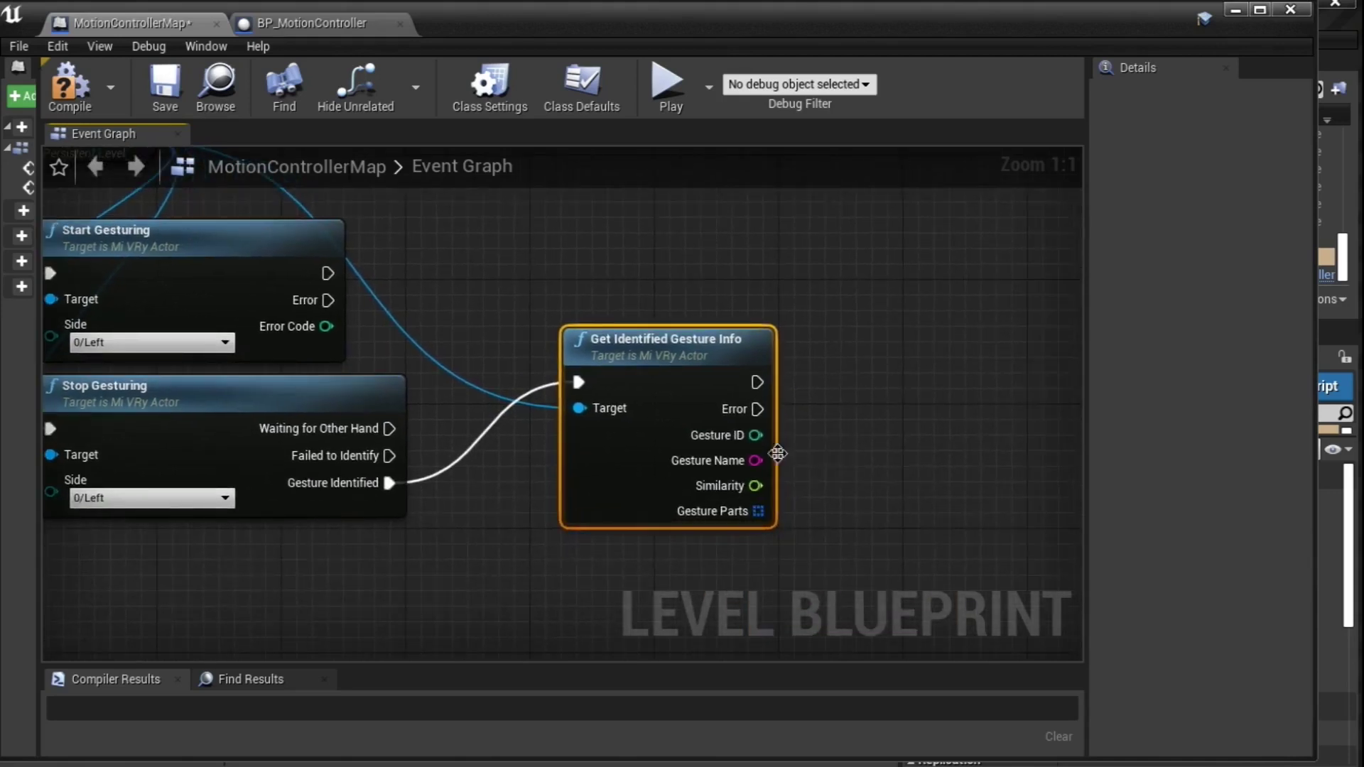